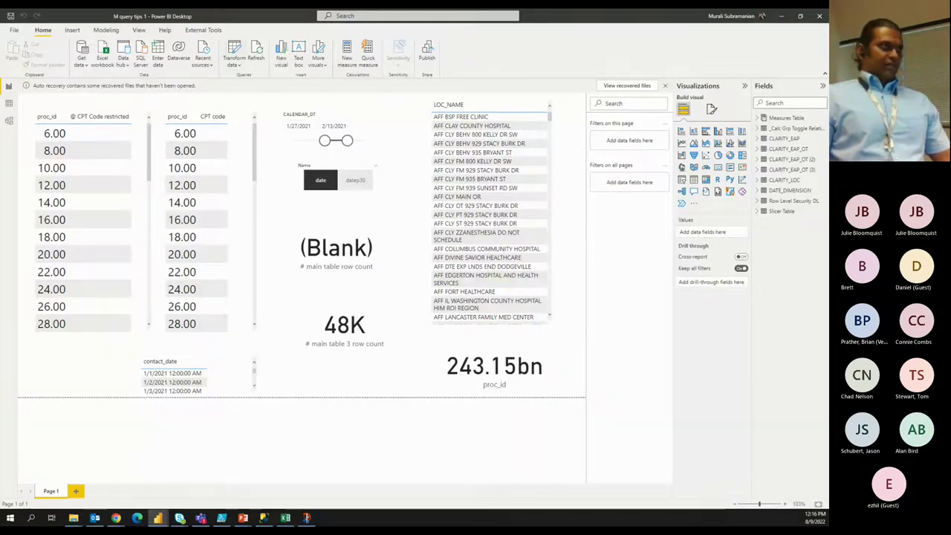
Move the Power Query Editor window to the top-left of the screen.
left_click_drag(402, 156, 307, 10)
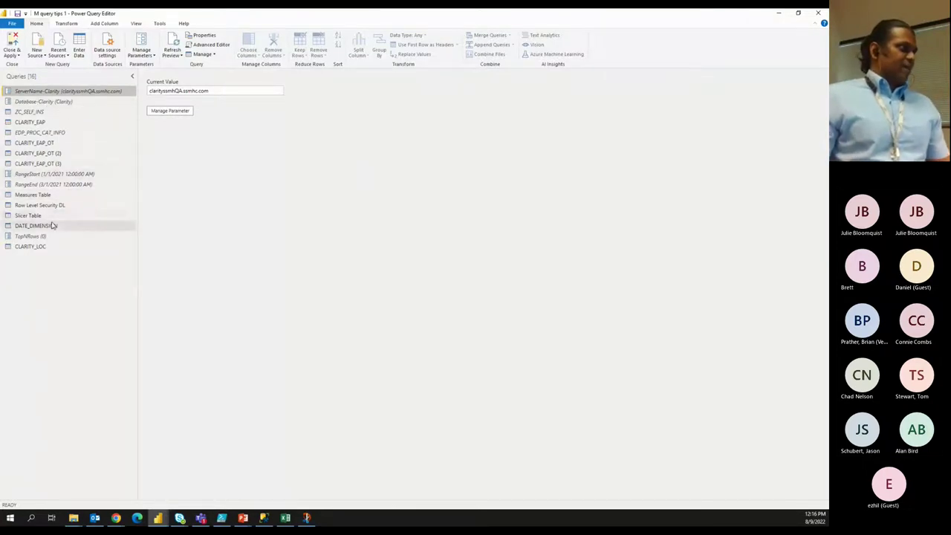
Select CLARITY_EAP_OT (3), read its M code in the Advanced Editor, then close it.
left_click(61, 165)
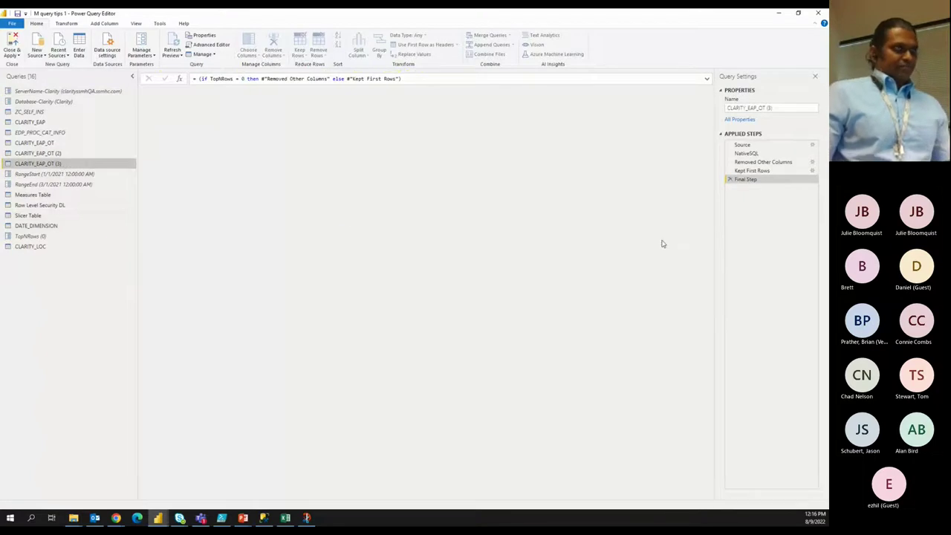
left_click(221, 46)
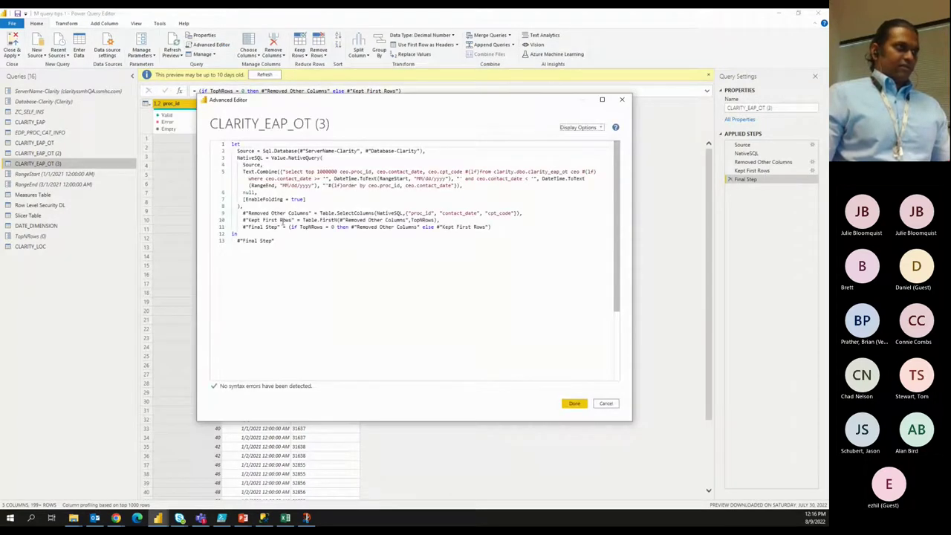
left_click(622, 99)
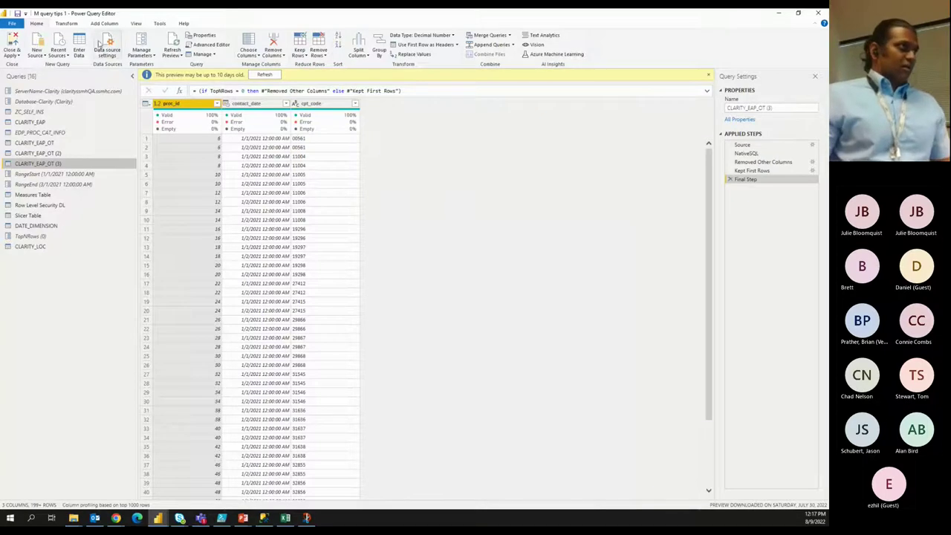
Add a Keep Top Rows step and edit its Table.FirstN count from 100 to 10.
left_click(299, 55)
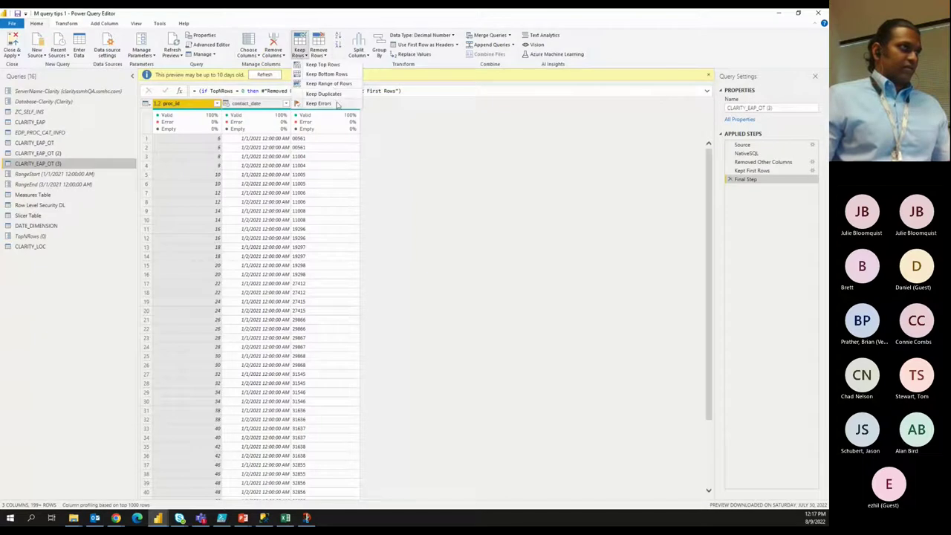
left_click(333, 65)
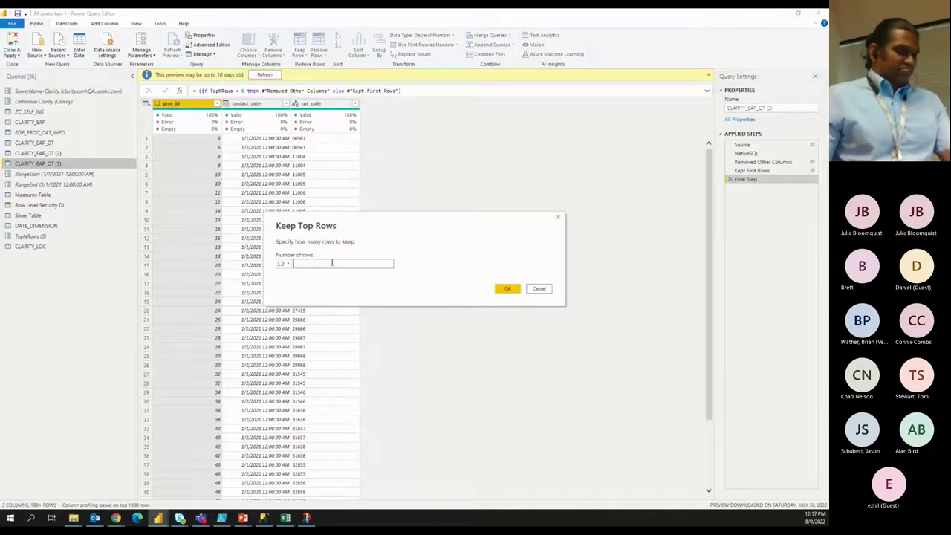
type("100")
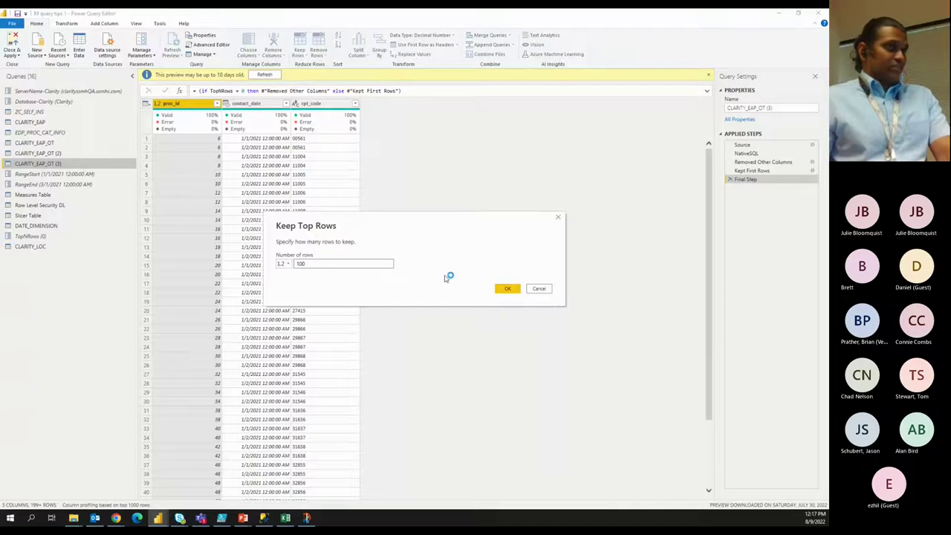
left_click(509, 289)
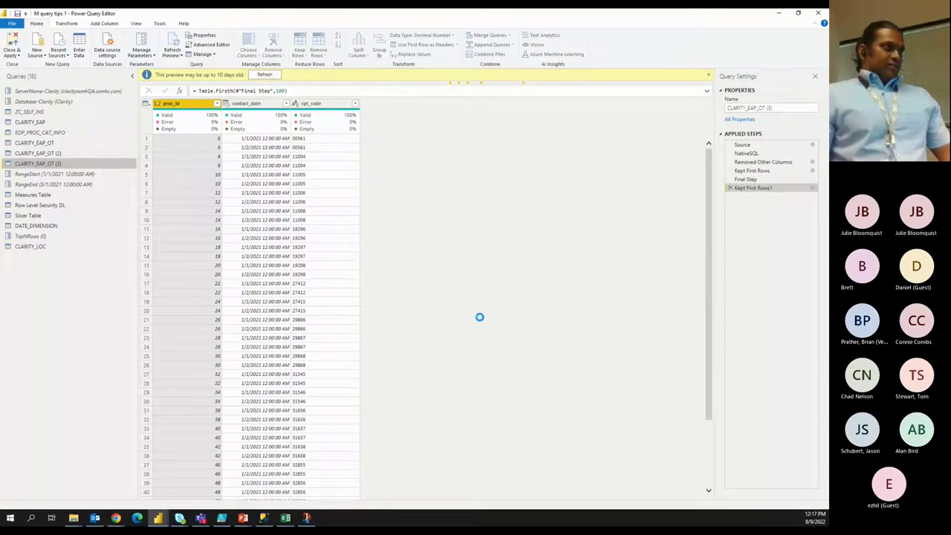
left_click(286, 91)
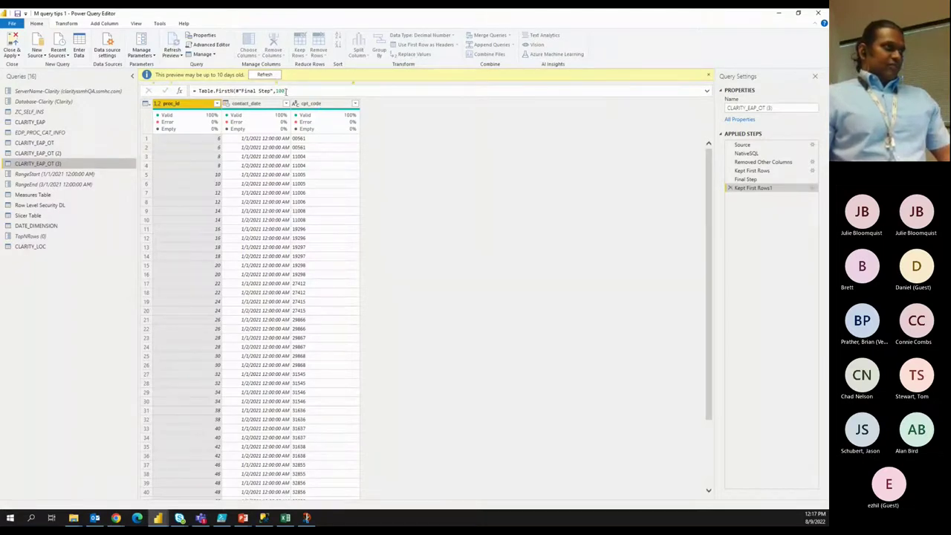
left_click(286, 91)
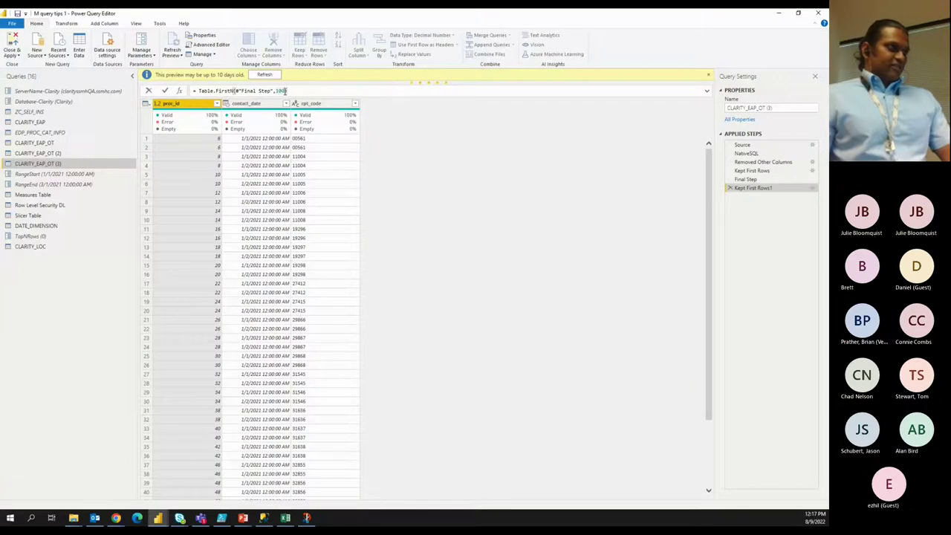
key("BackSpace")
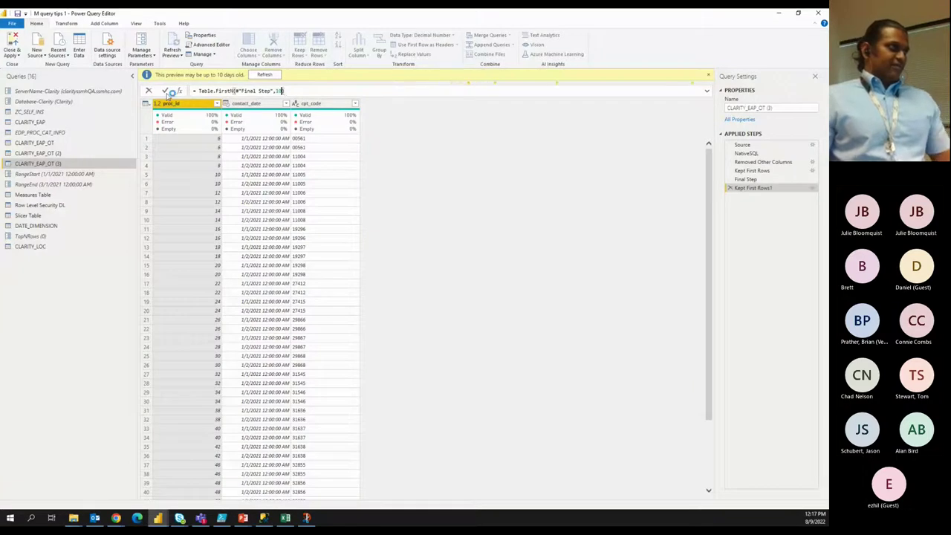
left_click(166, 91)
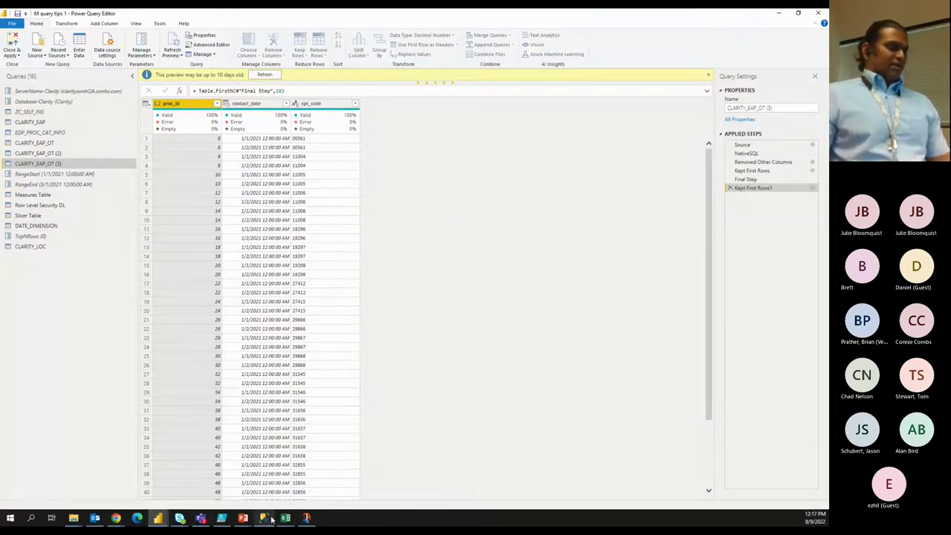
Return to the query editor, check TopNRows, and reselect CLARITY_EAP_OT (3) to reload 10 rows.
mouse_move(158, 518)
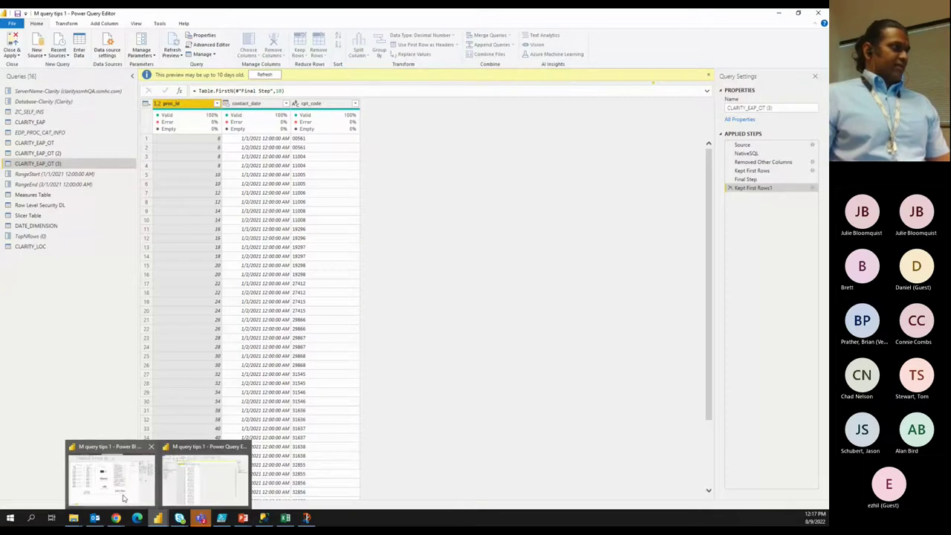
mouse_move(123, 498)
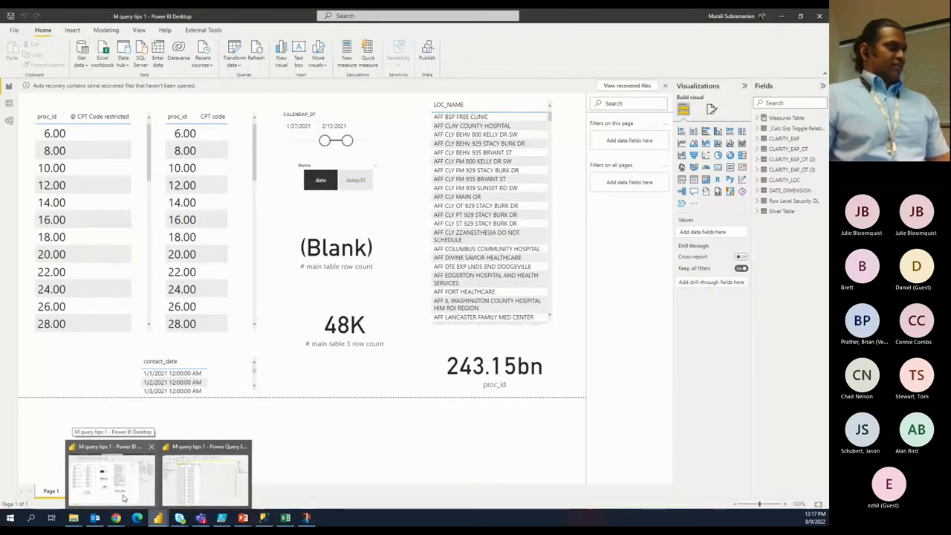
left_click(204, 471)
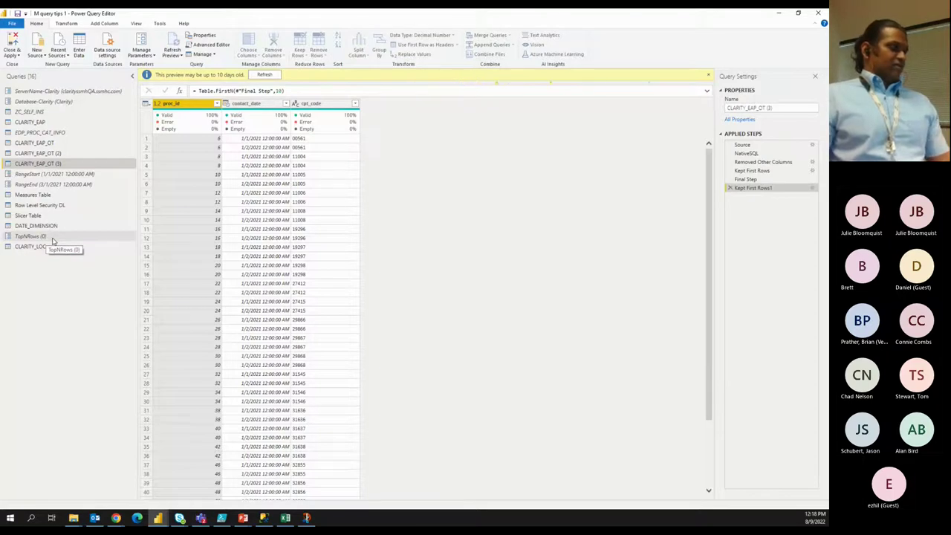
left_click(52, 238)
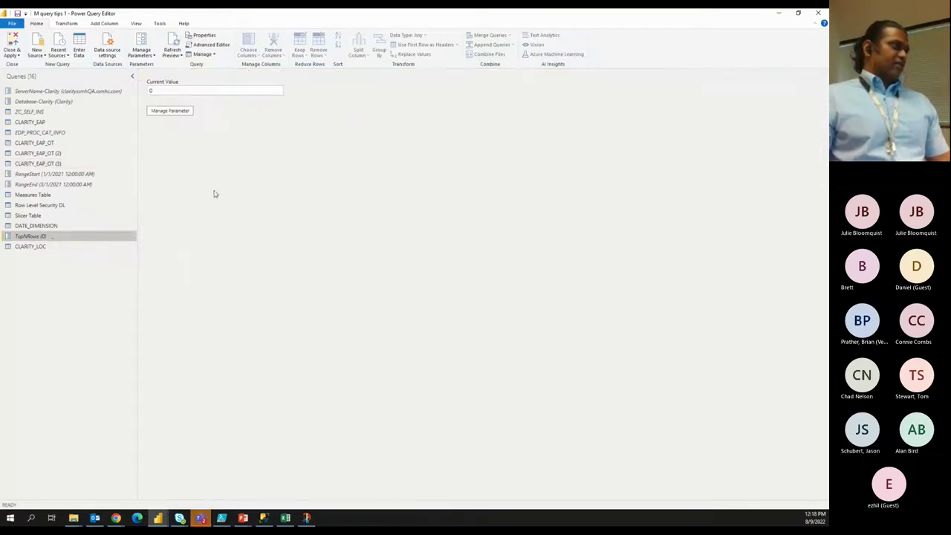
left_click(39, 165)
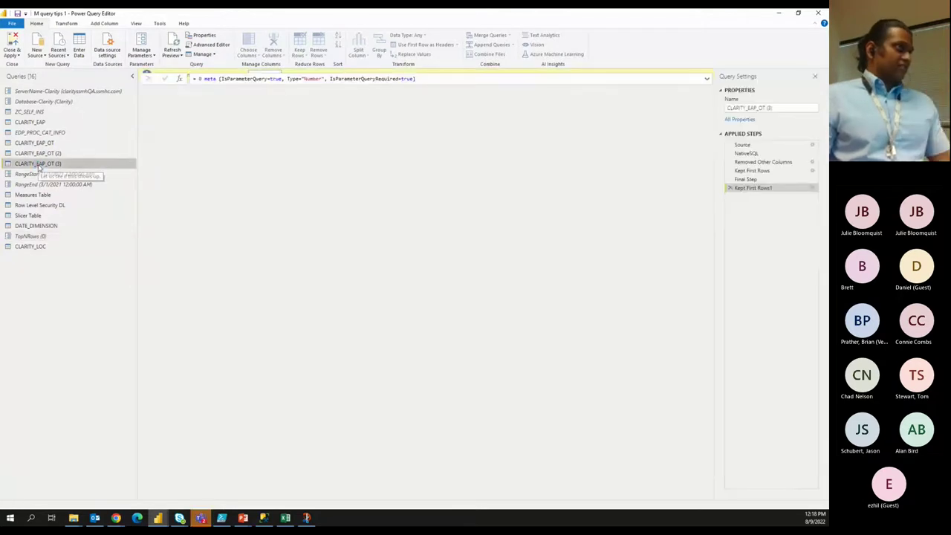
double_click(278, 79)
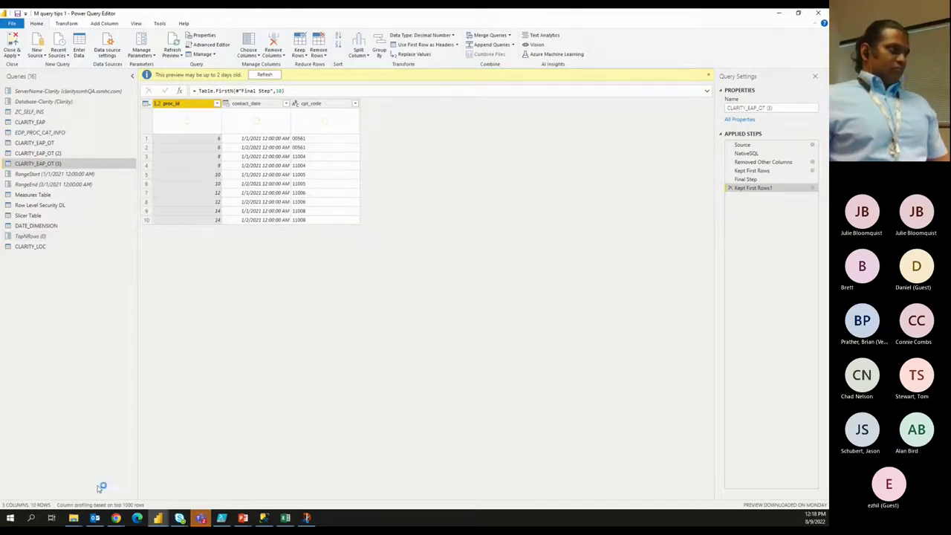
left_click(54, 238)
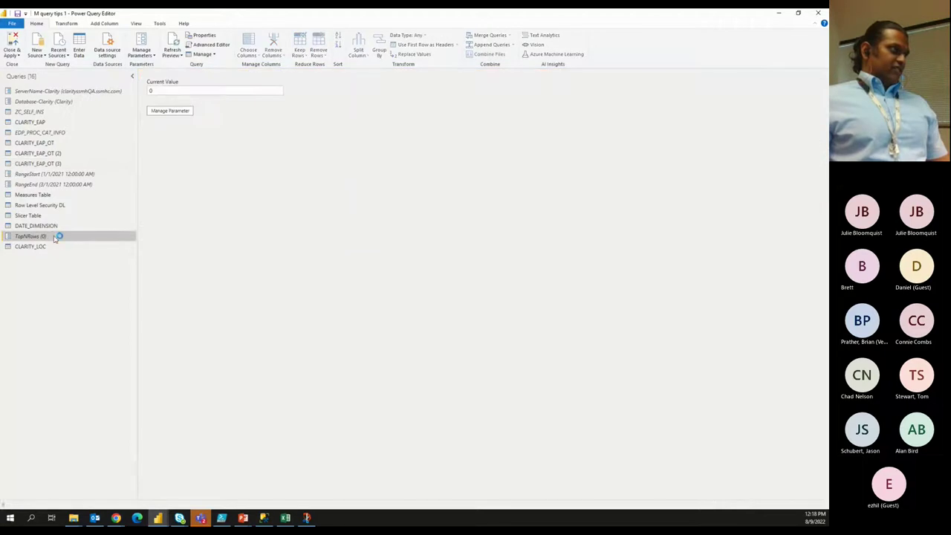
left_click(150, 91)
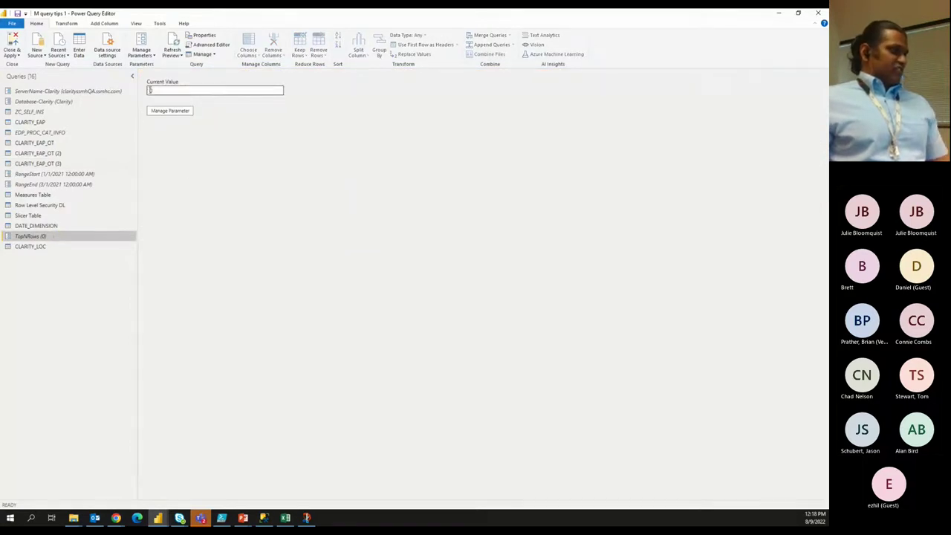
type("1")
key("Return")
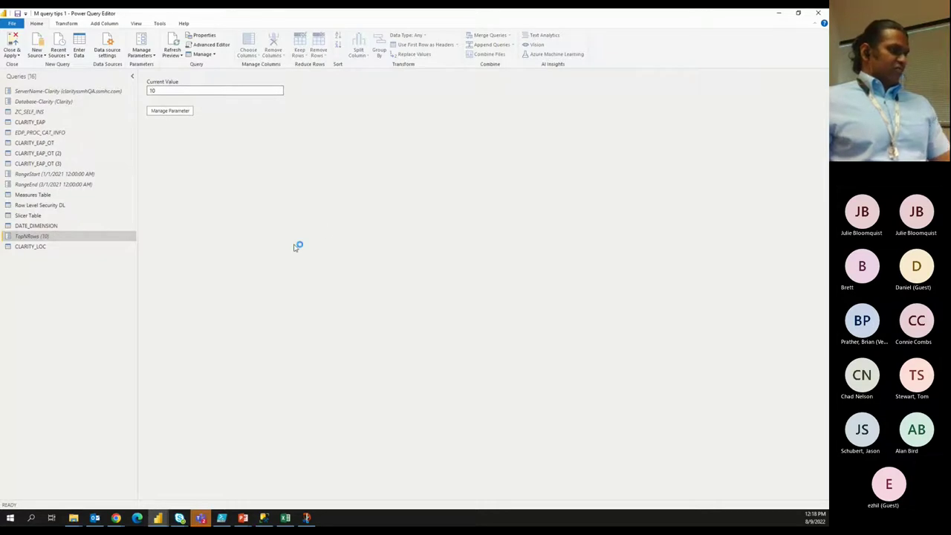
type("0000")
key("Return")
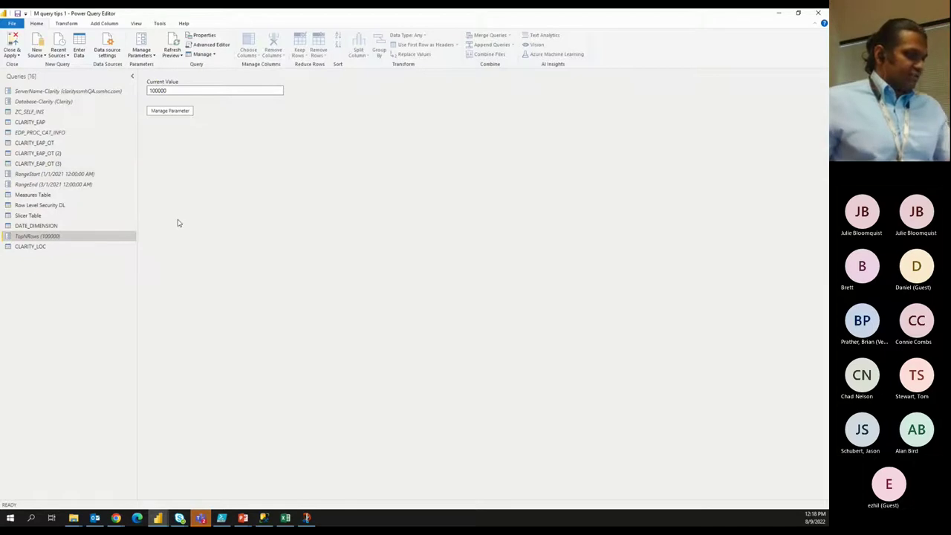
type("0")
key("Return")
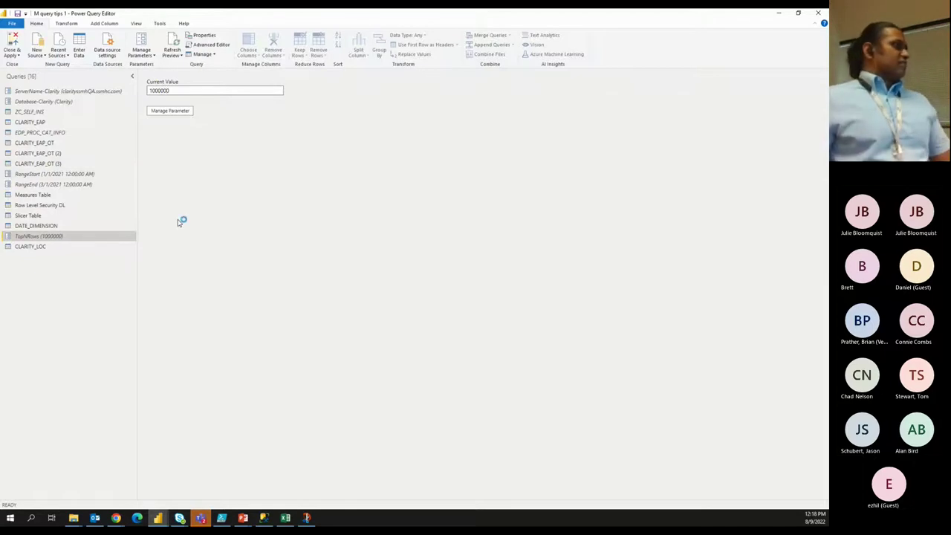
key("BackSpace")
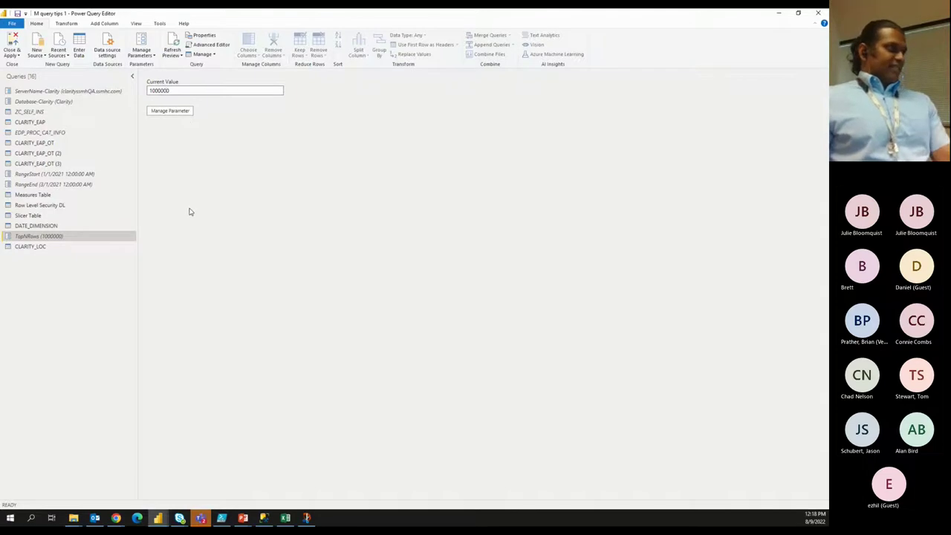
key("BackSpace")
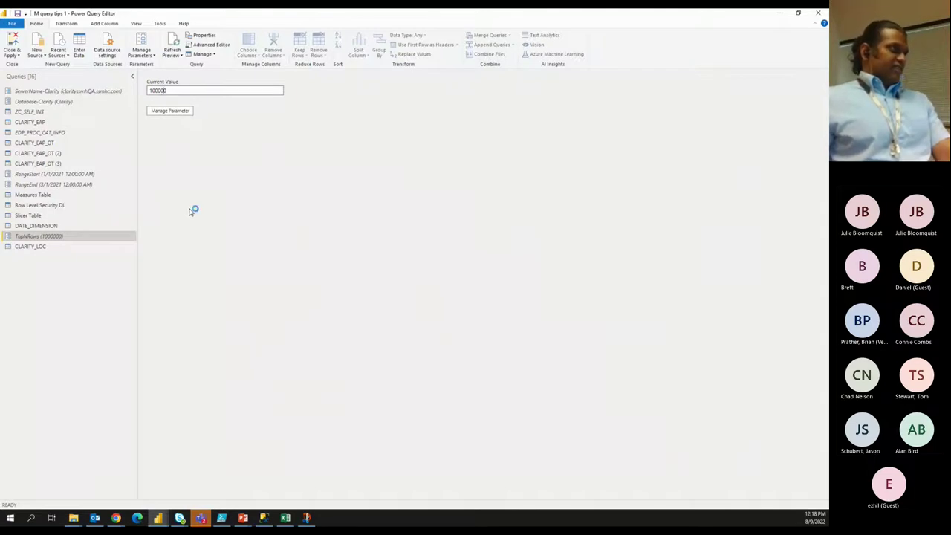
key("BackSpace")
key("BackSpace")
key("BackSpace")
key("BackSpace")
key("BackSpace")
type("0")
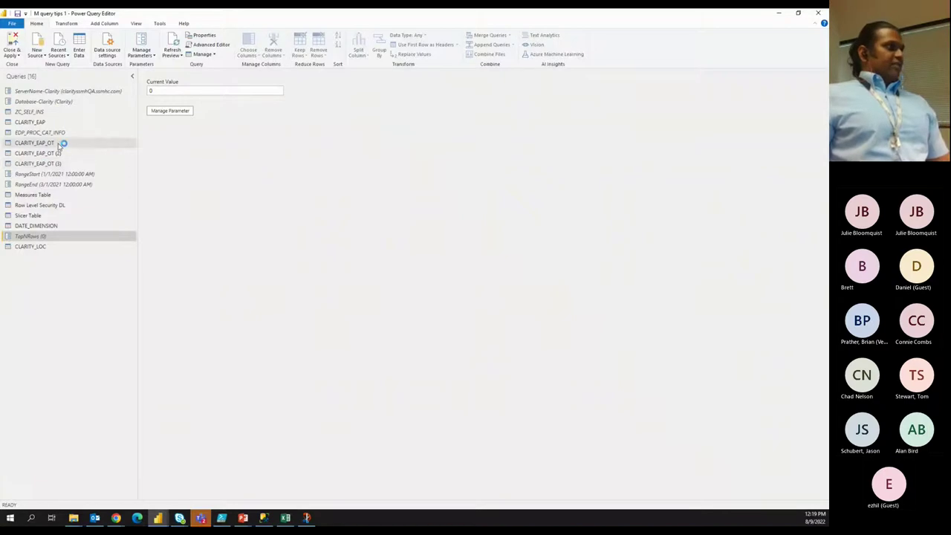
left_click(62, 163)
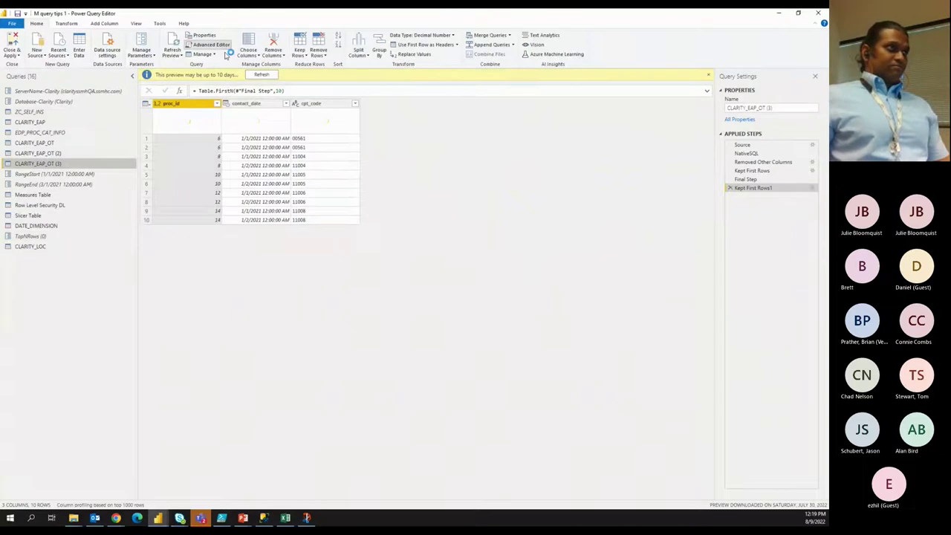
left_click(208, 44)
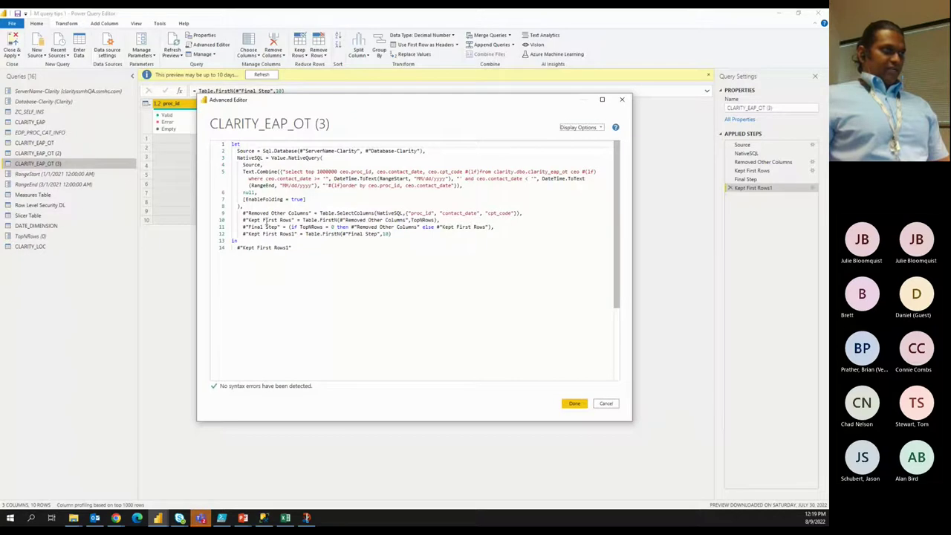
left_click_drag(302, 219, 428, 221)
double_click(423, 220)
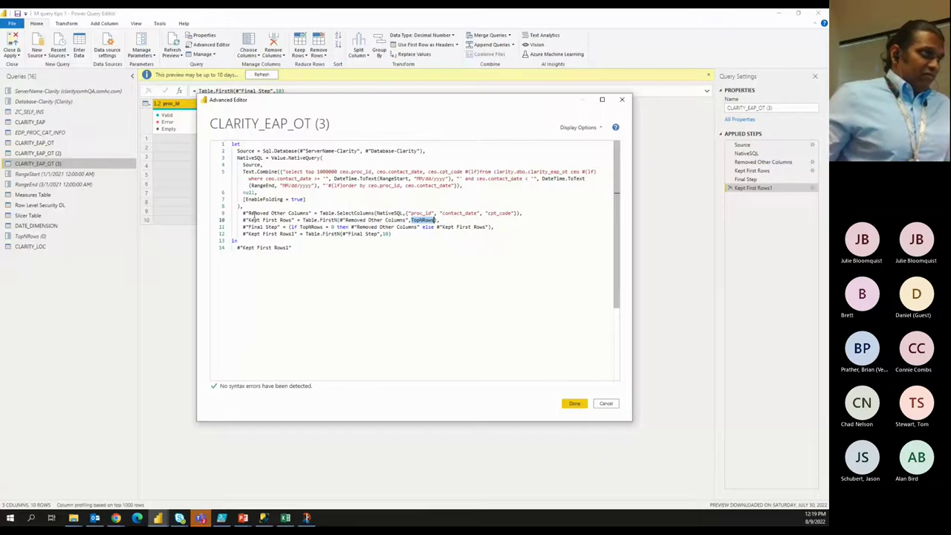
left_click_drag(252, 214, 494, 215)
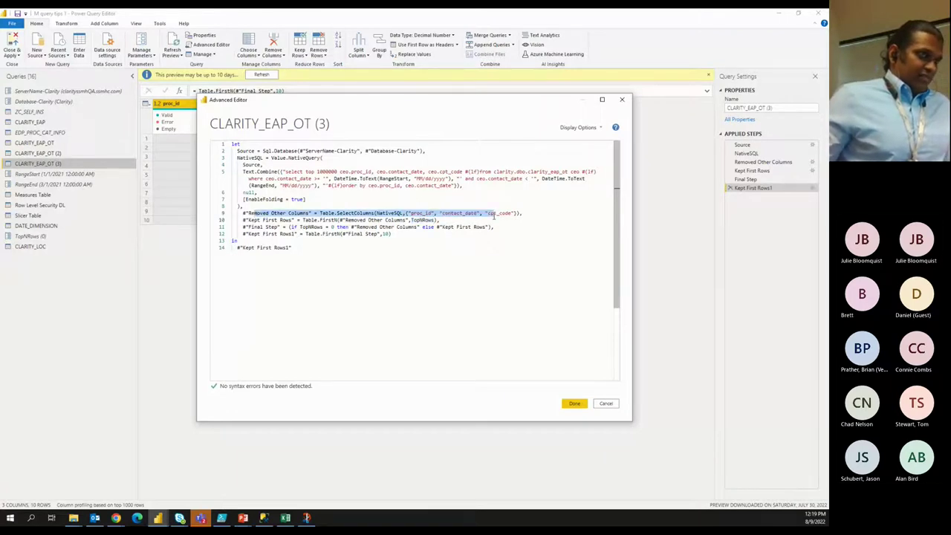
left_click_drag(375, 216, 376, 215)
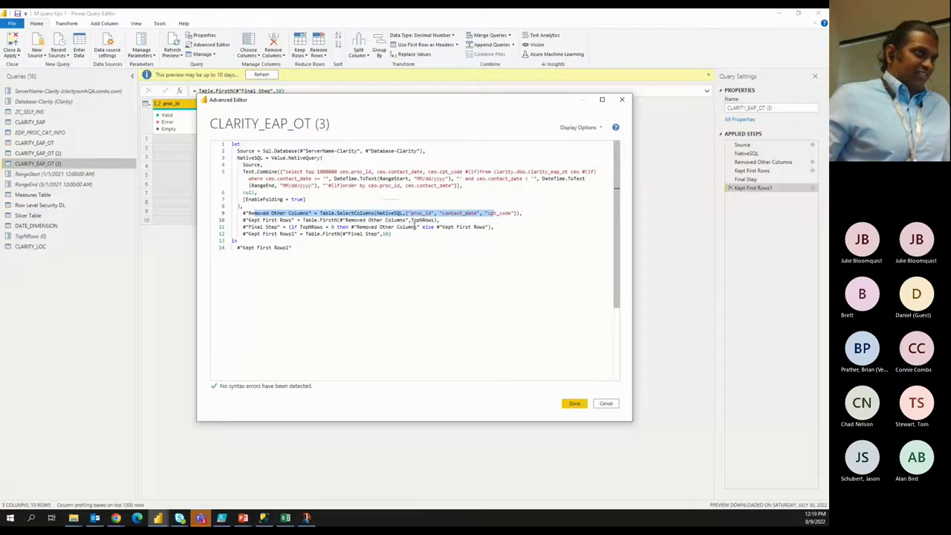
left_click(379, 217)
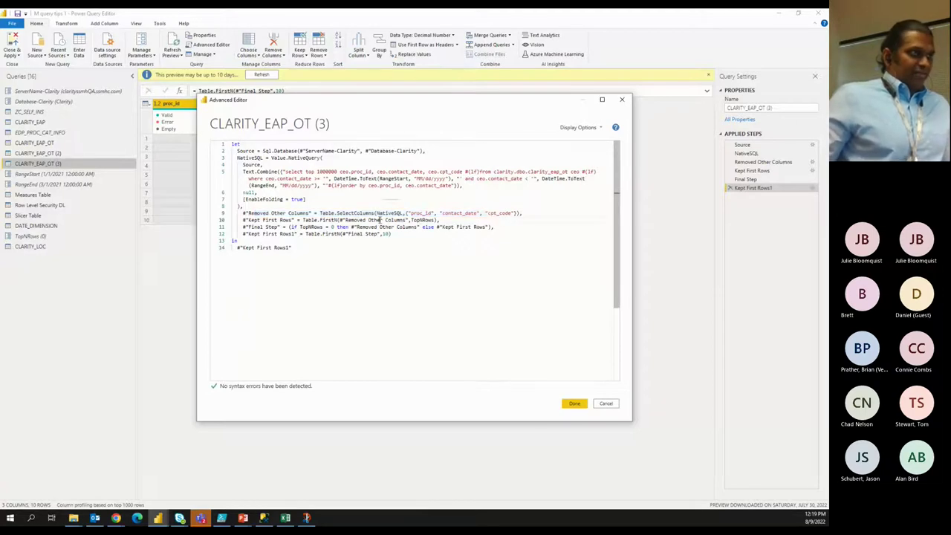
left_click(243, 214)
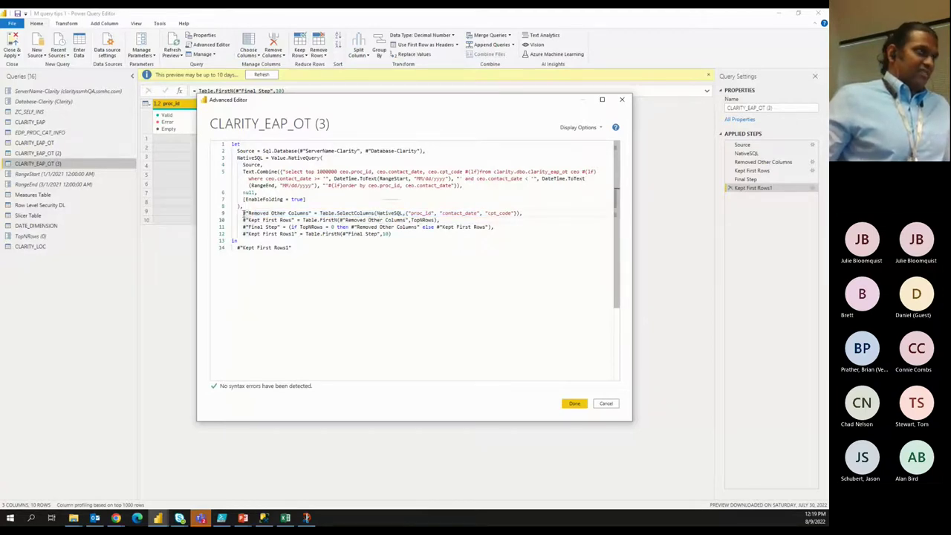
left_click_drag(242, 214, 243, 219)
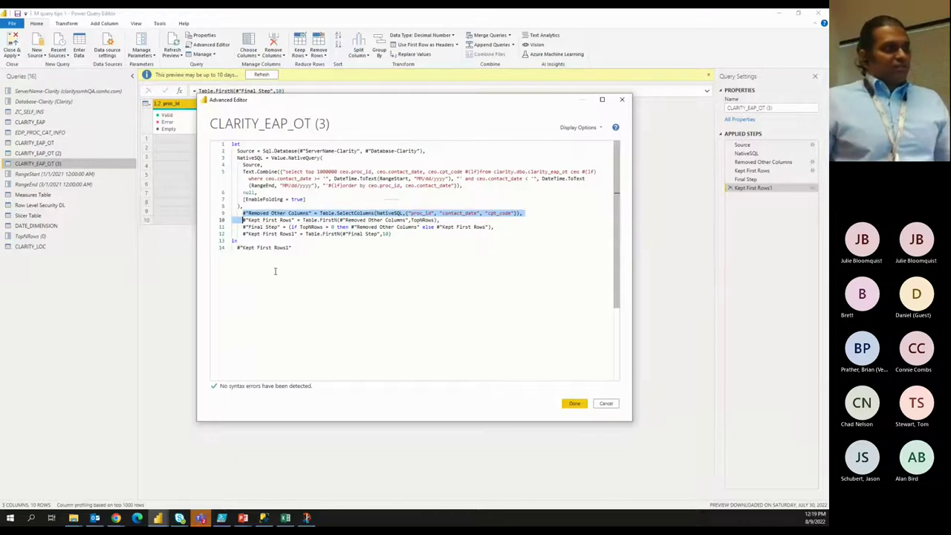
left_click_drag(275, 221, 378, 221)
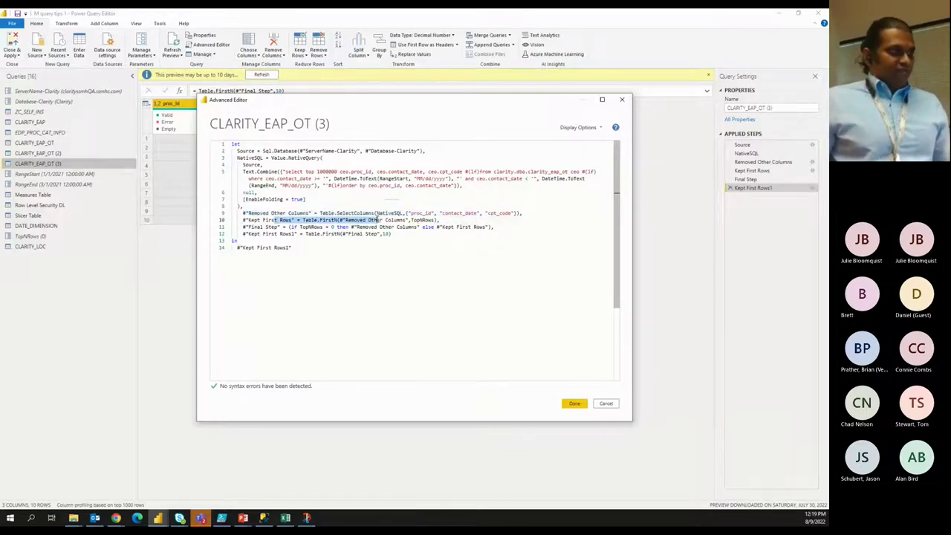
left_click(621, 99)
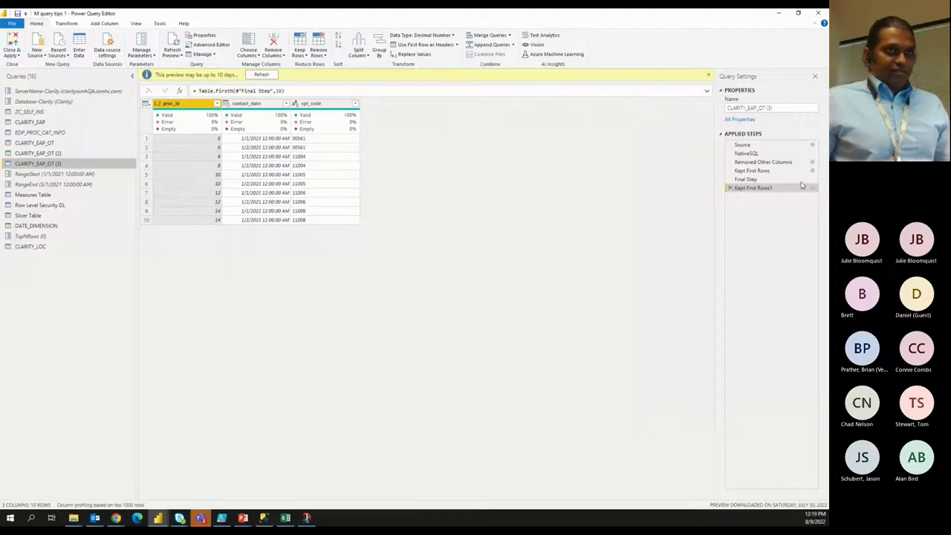
Delete Kept First Rows1, preview the remaining steps up to Final Step, and view the M code.
left_click(729, 188)
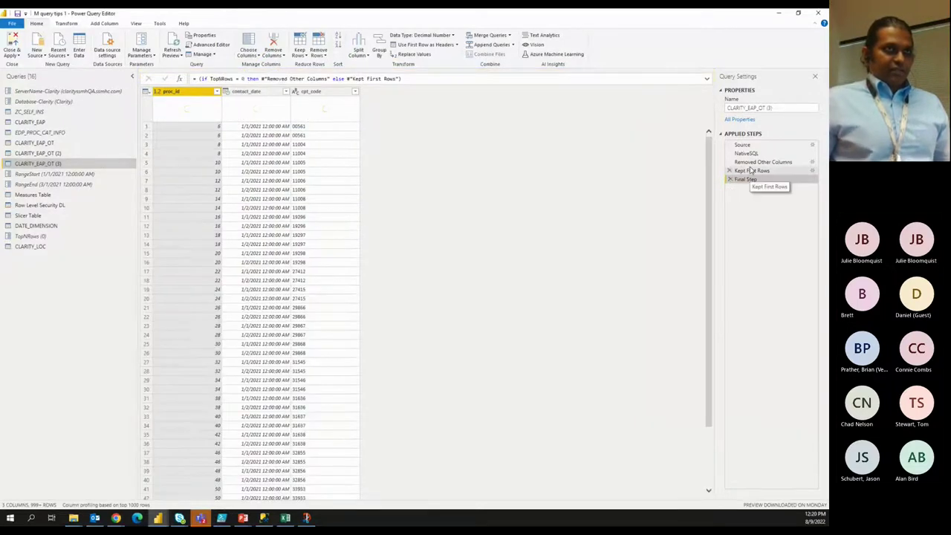
left_click(751, 164)
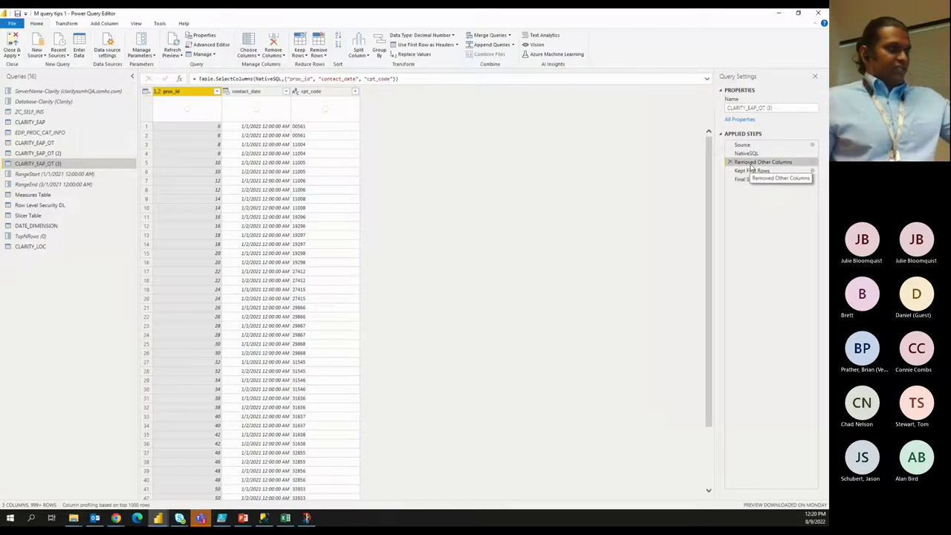
left_click(754, 172)
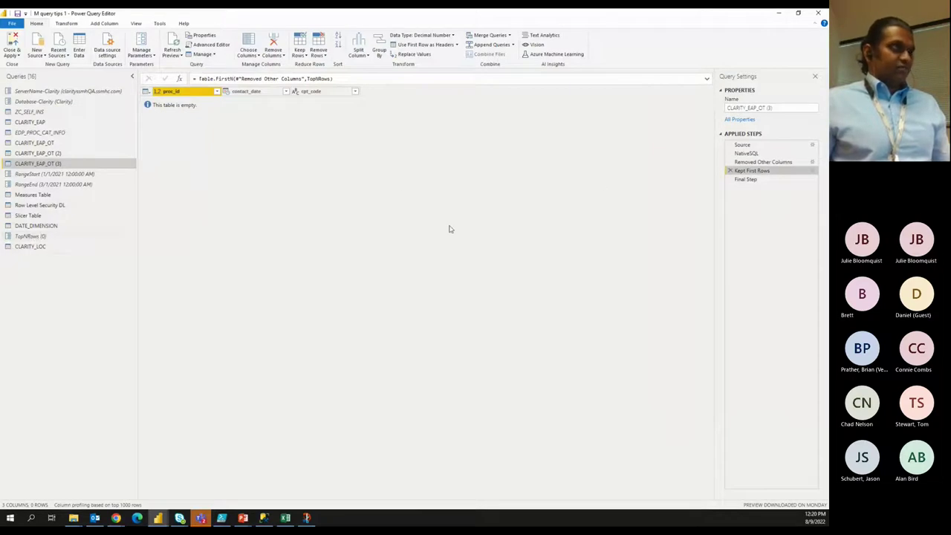
left_click(767, 182)
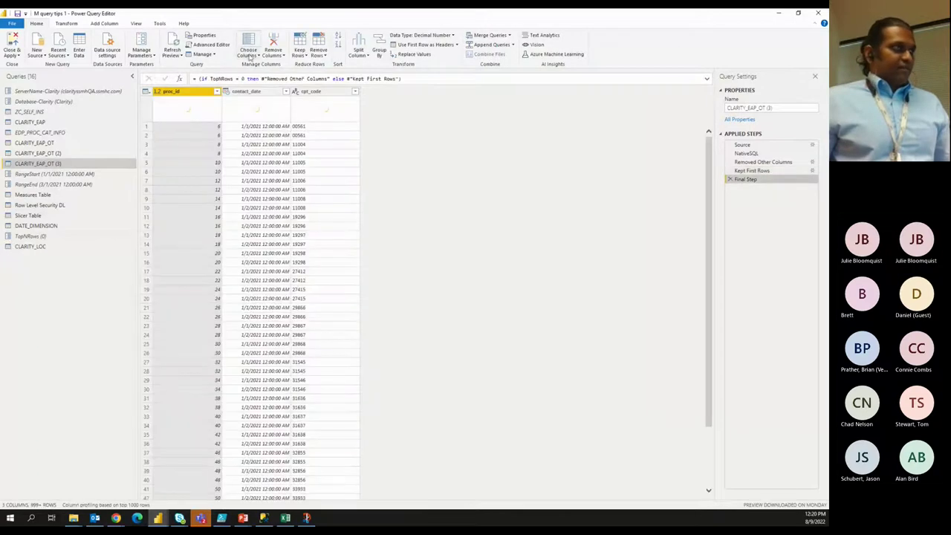
left_click(210, 45)
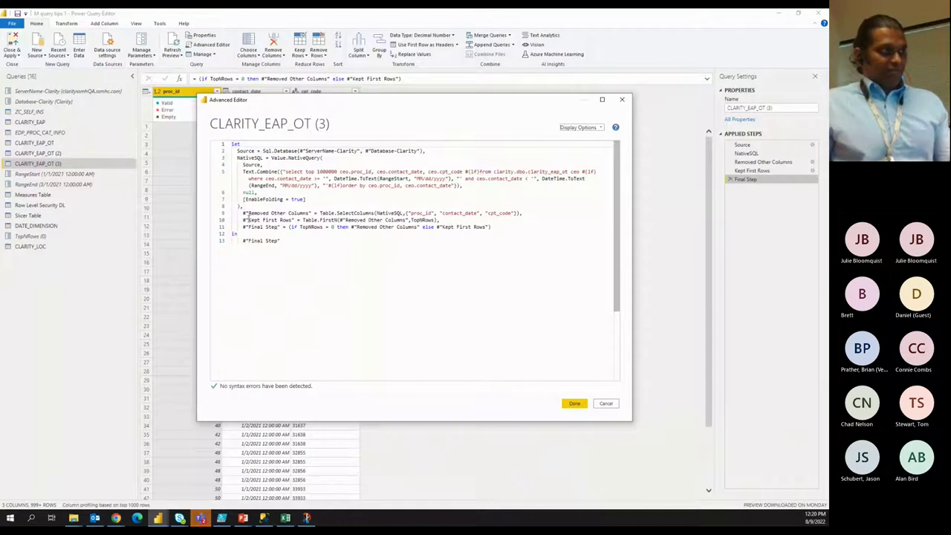
Highlight the Removed Other Columns, Kept First Rows and TopNRows = 0 code, then close the editor.
left_click_drag(243, 213, 312, 214)
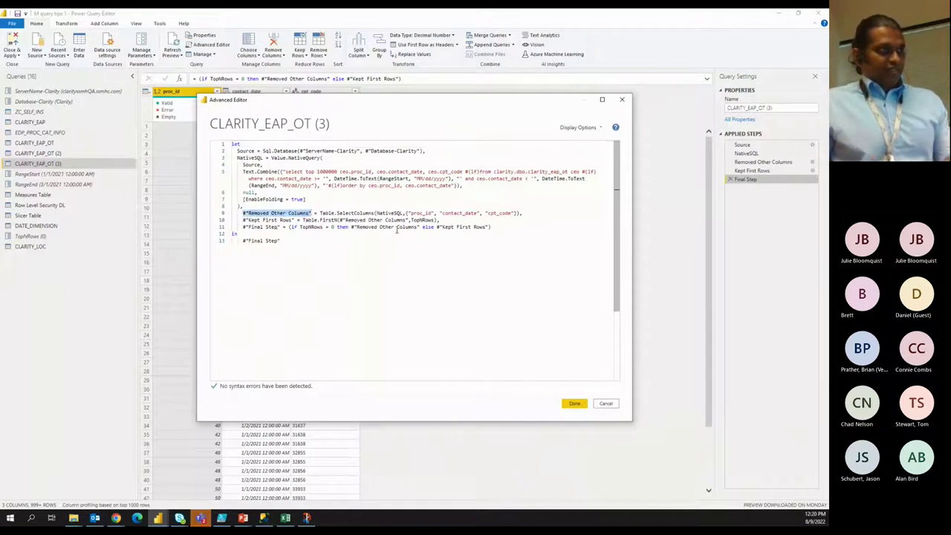
left_click(437, 227)
left_click_drag(437, 226, 487, 227)
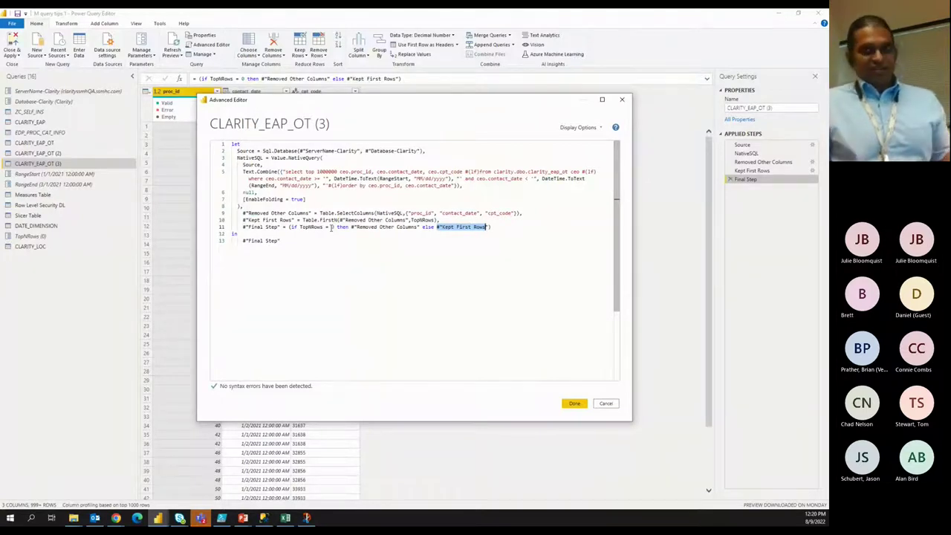
triple_click(250, 220)
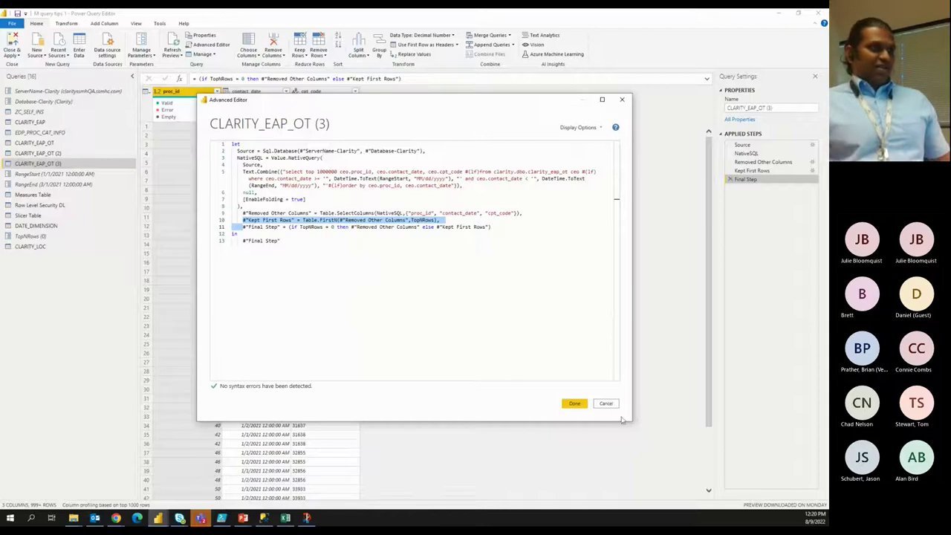
double_click(332, 227)
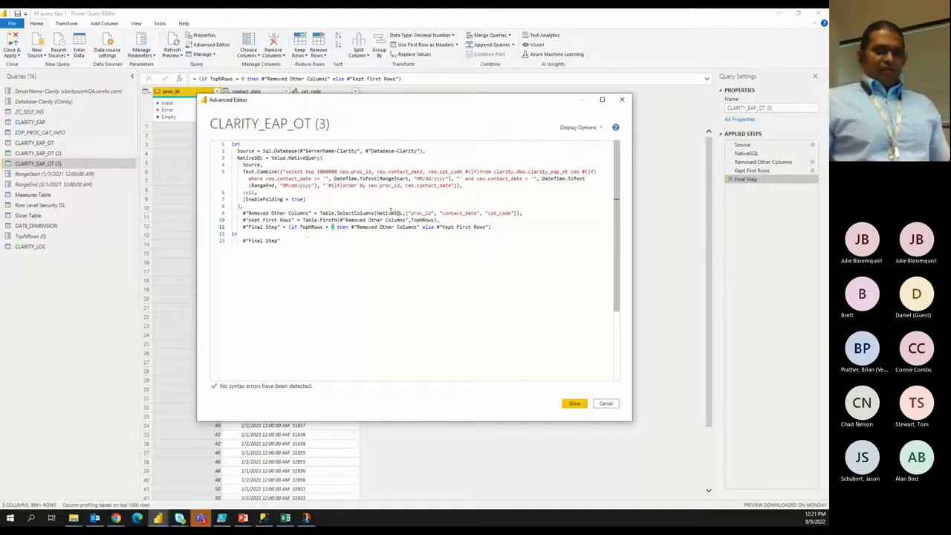
mouse_move(390, 213)
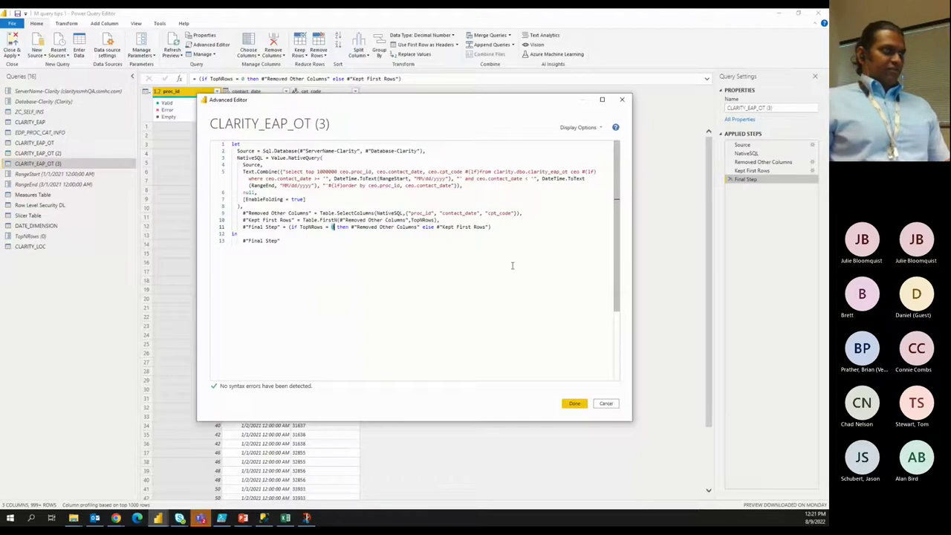
left_click(622, 98)
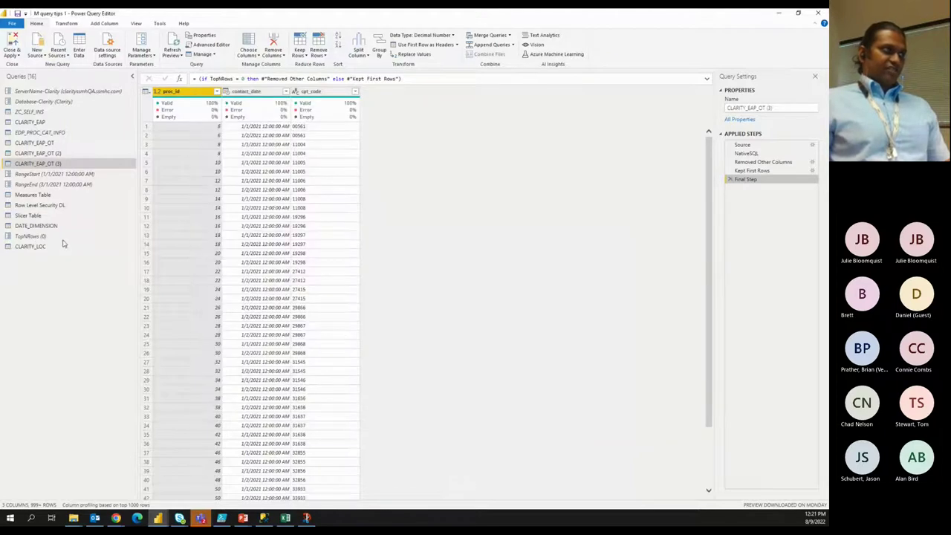
Inspect TopNRows' current value 0, then switch to the 'Power Query, DAX and DX' slide.
left_click(64, 237)
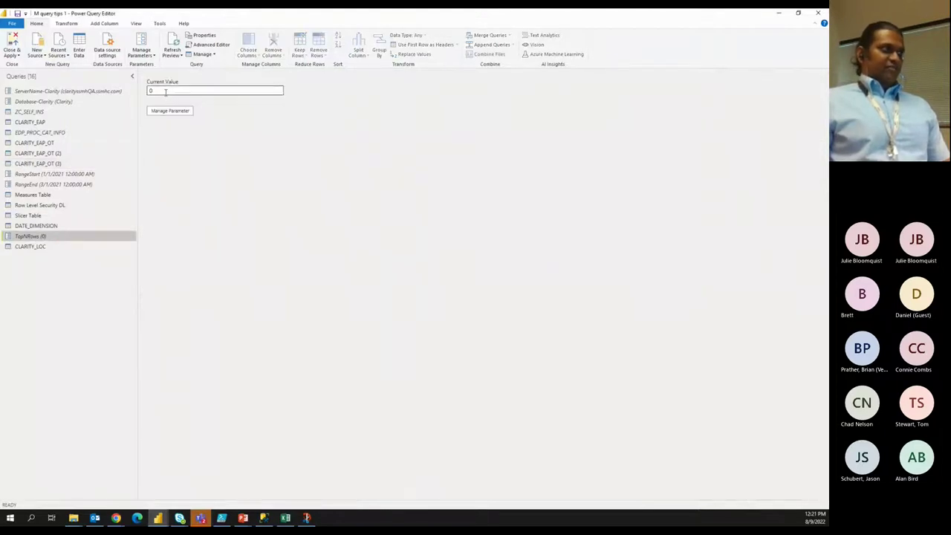
double_click(165, 91)
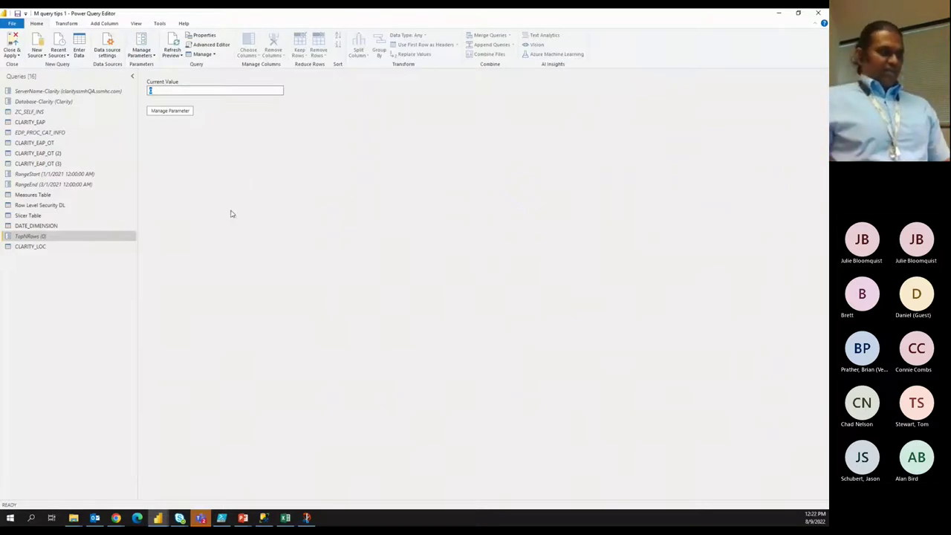
left_click(260, 520)
left_click(259, 482)
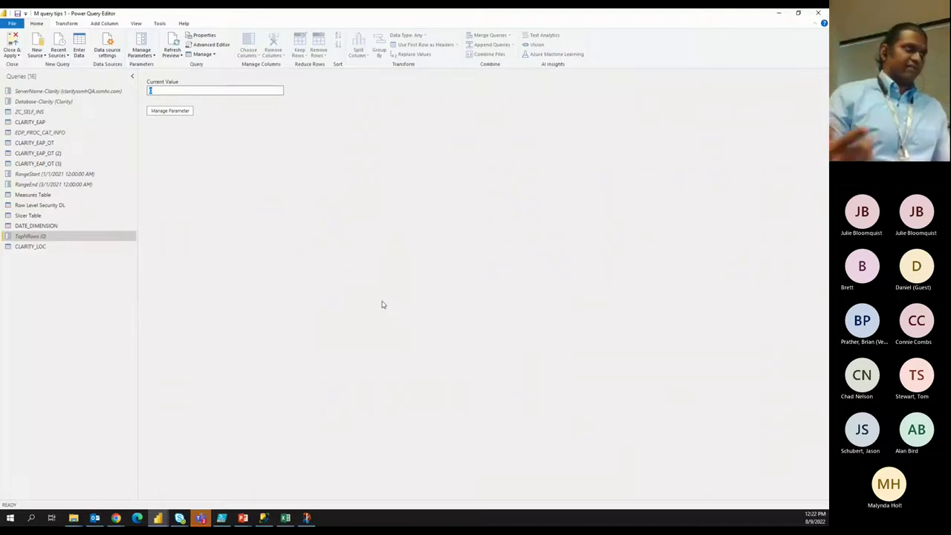
left_click(315, 20)
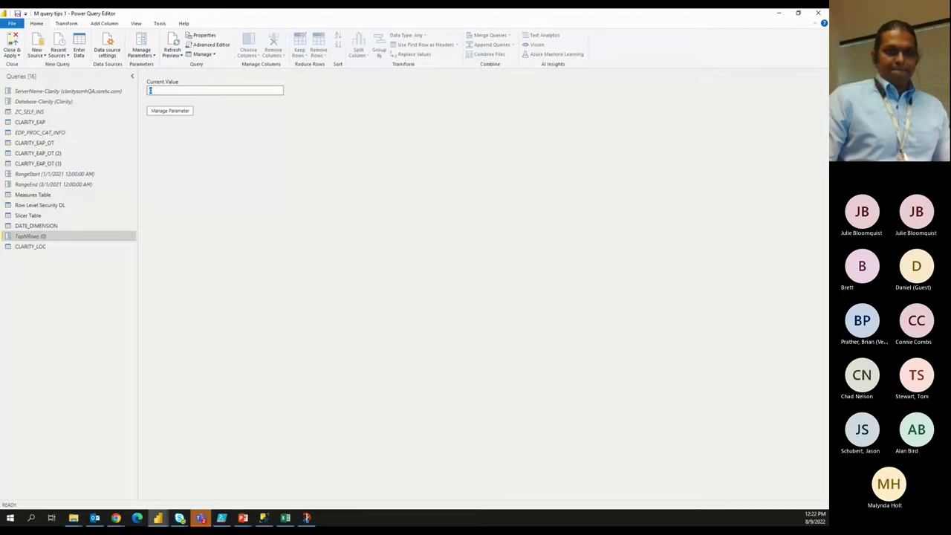
key("alt+Tab")
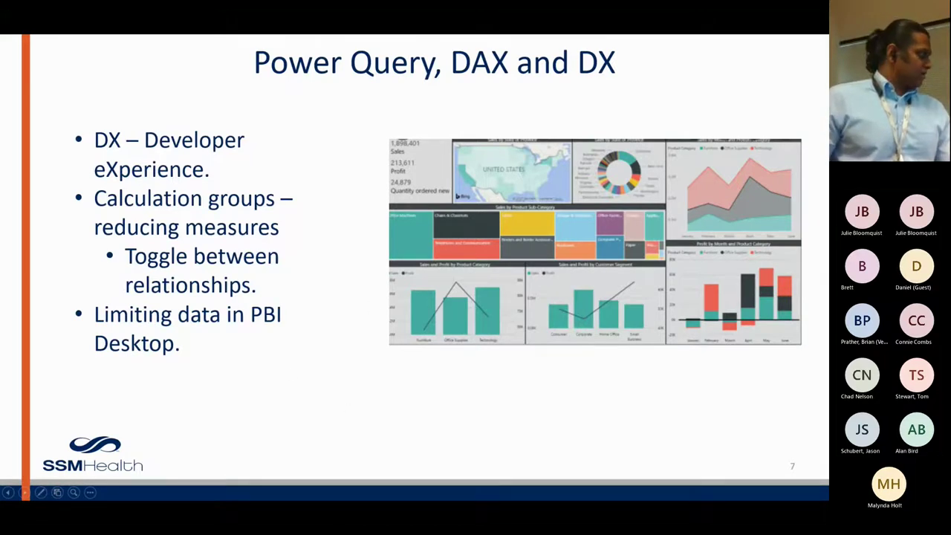
Switch from the slideshow back to the M query tips 1 report page.
key("alt+Tab")
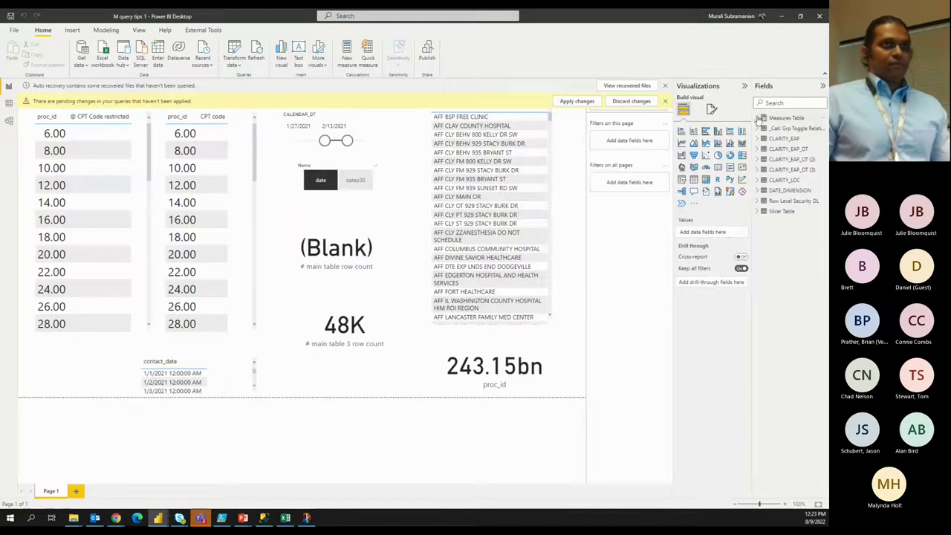
Shrink the LOC_NAME list visual so only three rows show.
left_click(759, 118)
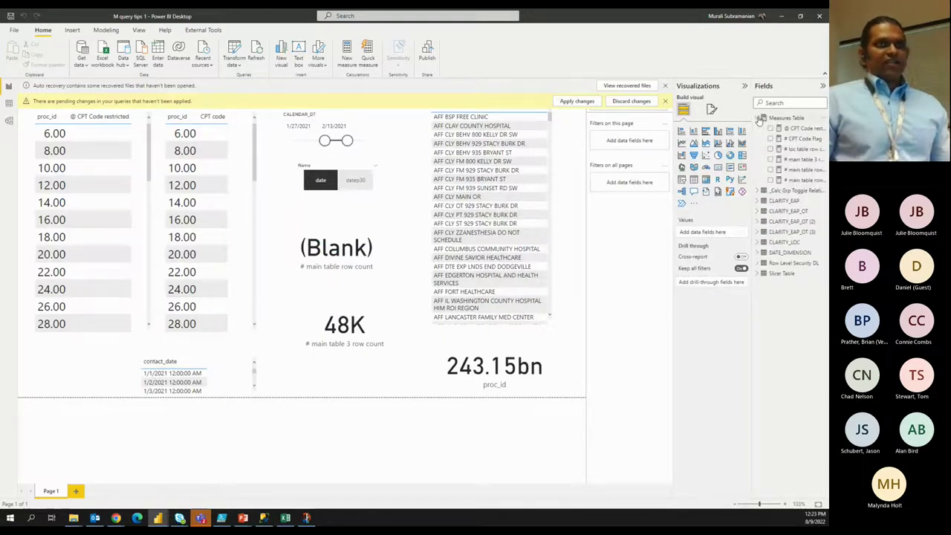
left_click(759, 118)
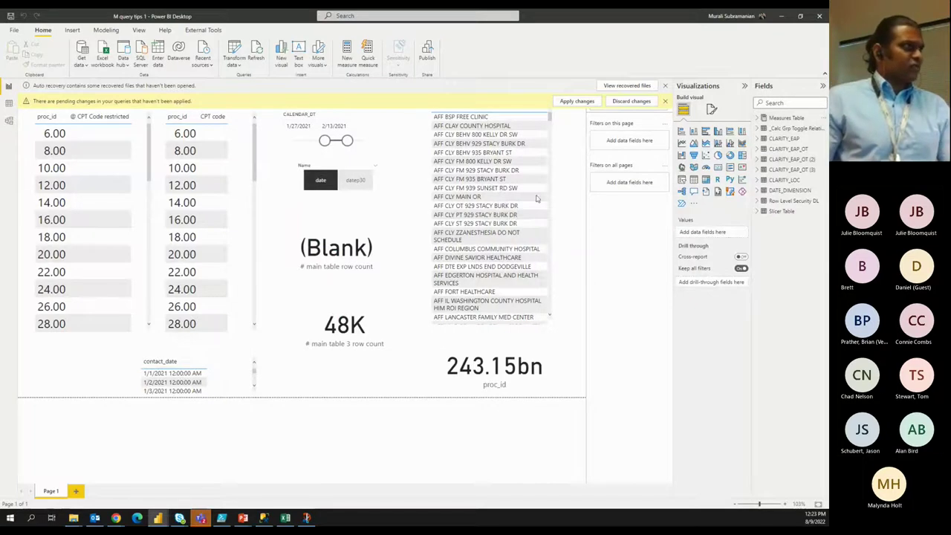
left_click(549, 325)
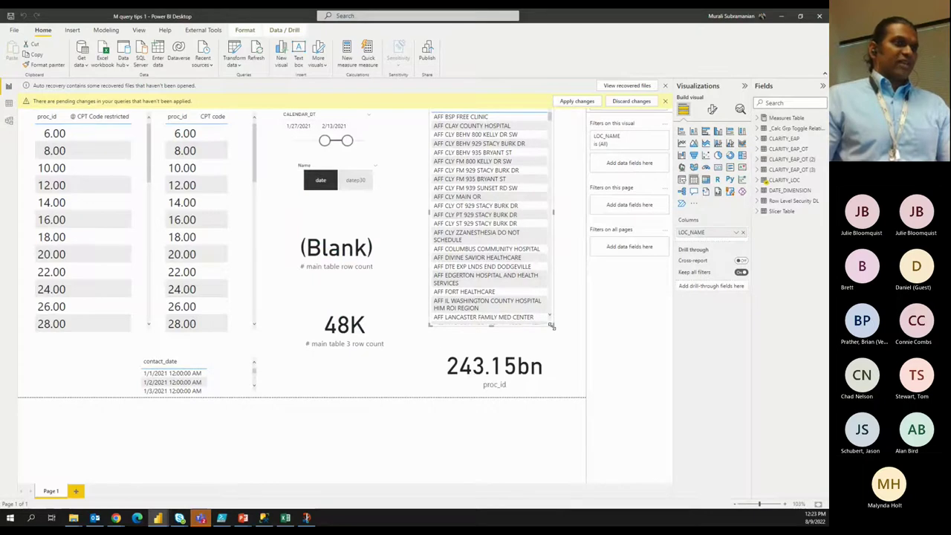
left_click_drag(550, 325, 556, 141)
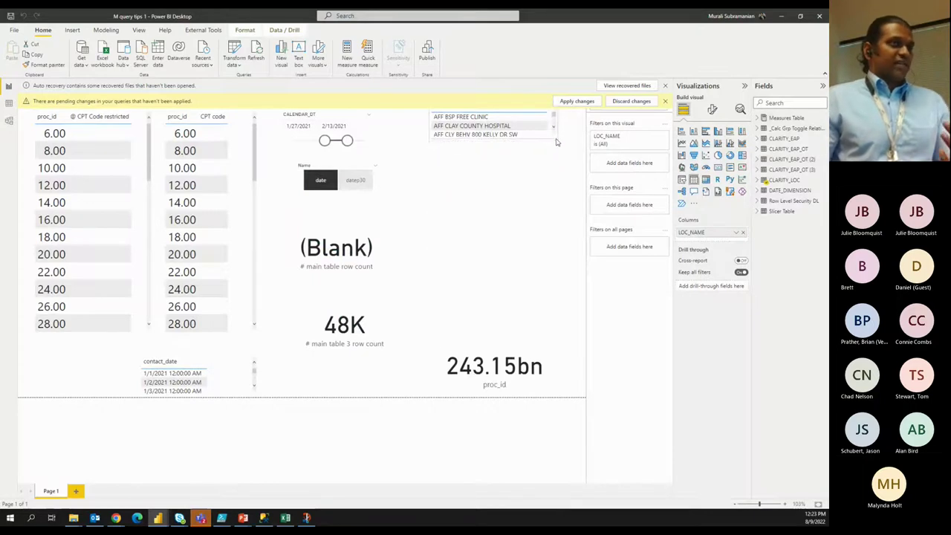
left_click(549, 210)
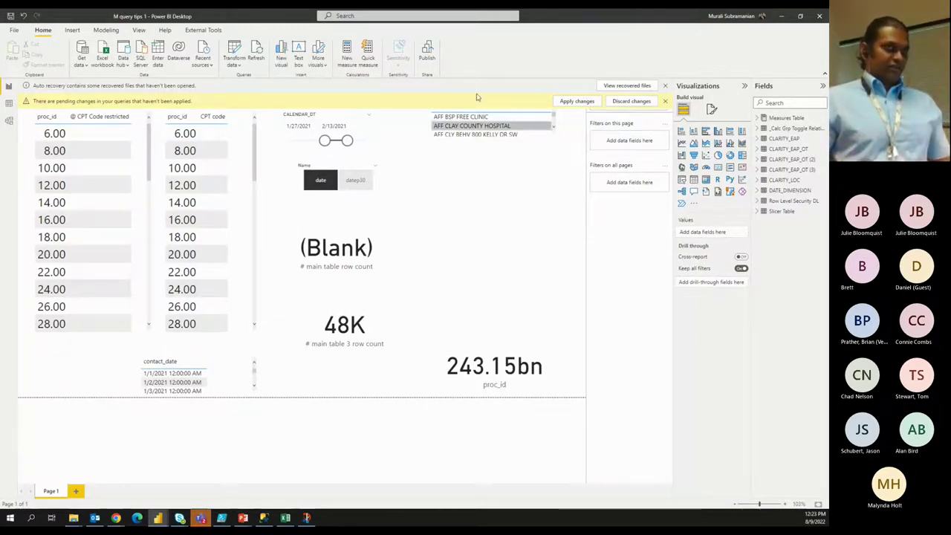
Review the Measures Table's measures, then show the External Tools ribbon with its tools.
left_click(758, 118)
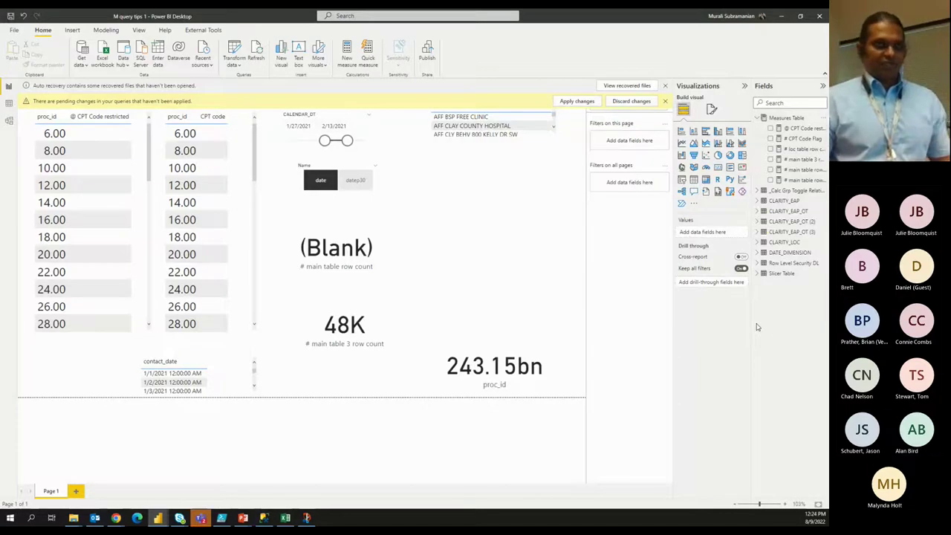
left_click(759, 118)
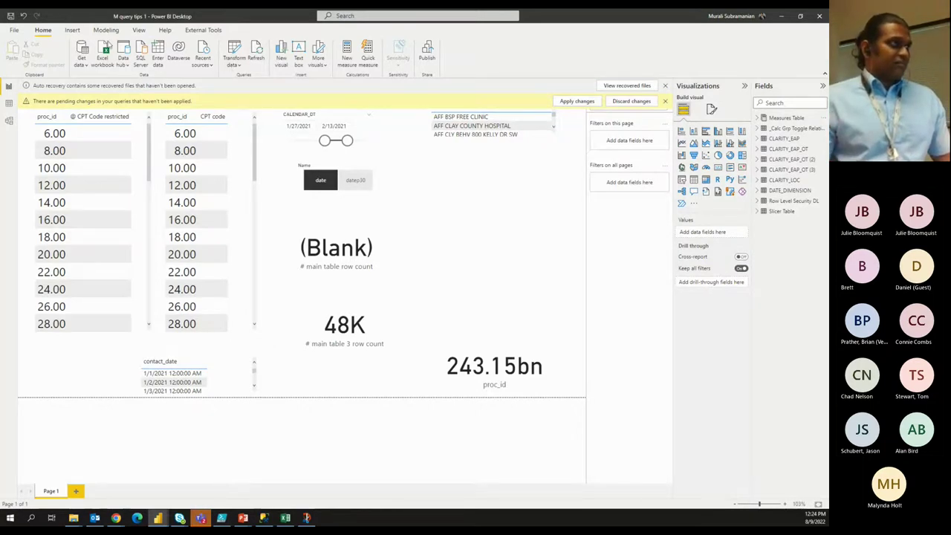
left_click(197, 34)
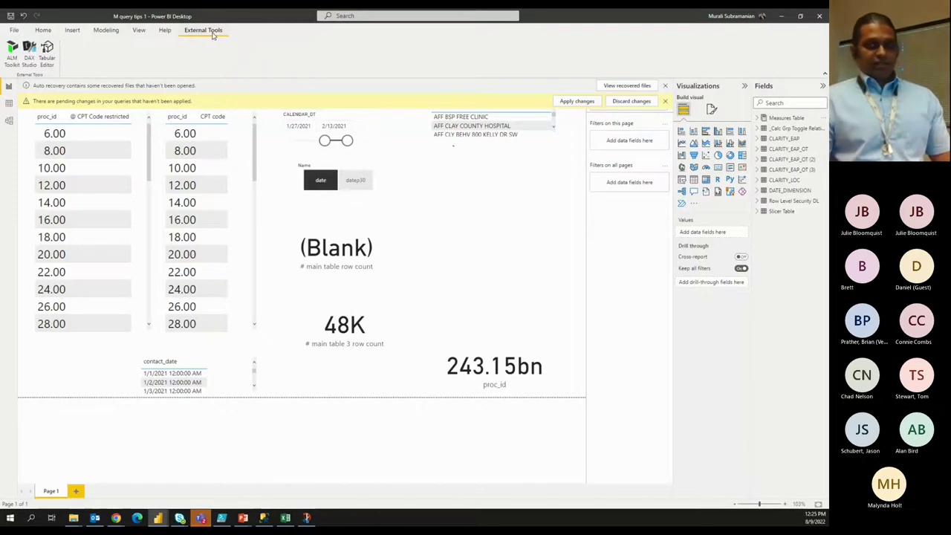
Launch Tabular Editor from External Tools, connected to the report's model.
left_click(53, 60)
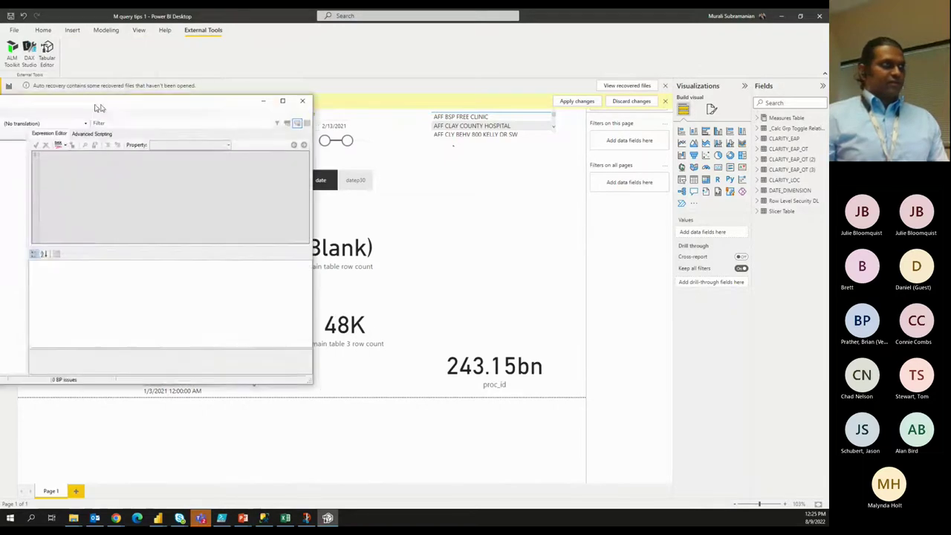
Maximize Tabular Editor, widen the editor pane, and expand Tables to list CLARITY_EAP and DATE_DIMENSION.
left_click_drag(388, 80, 357, 81)
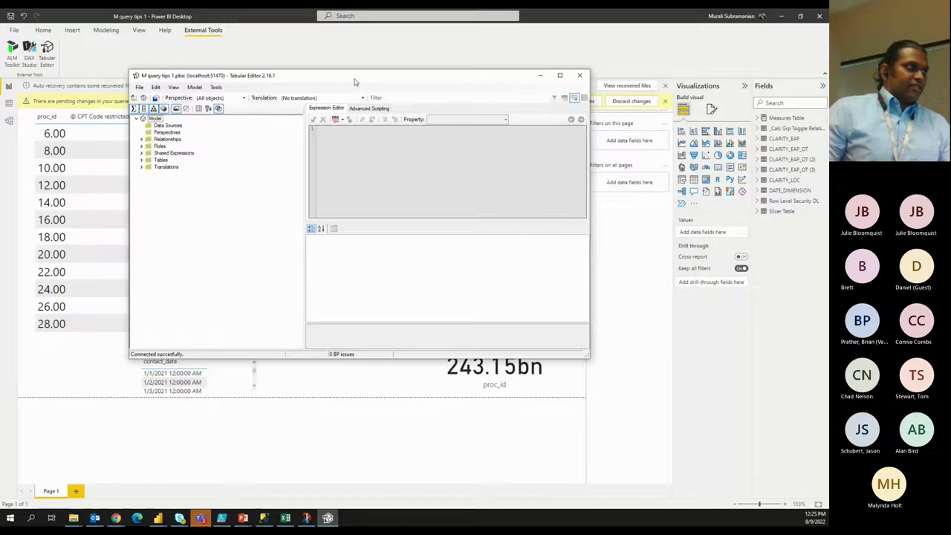
double_click(354, 81)
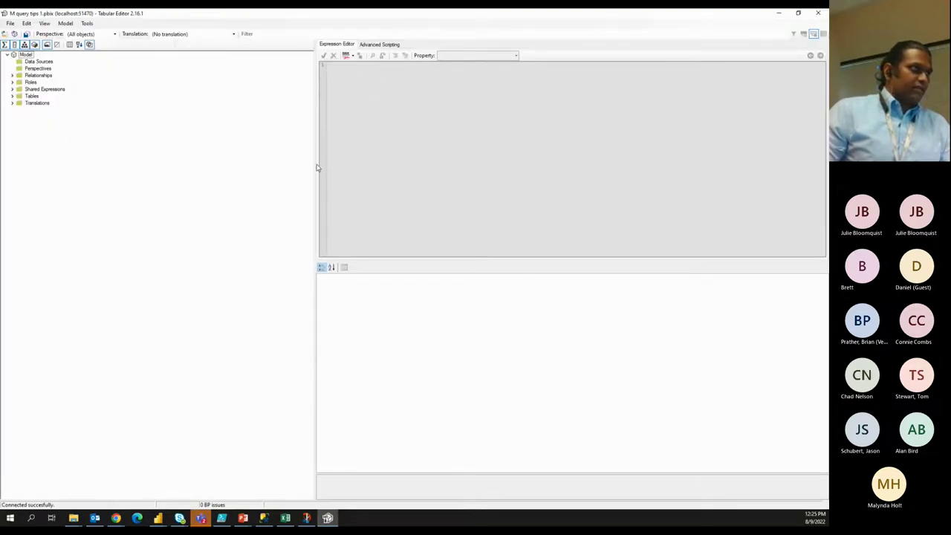
left_click_drag(315, 165, 182, 179)
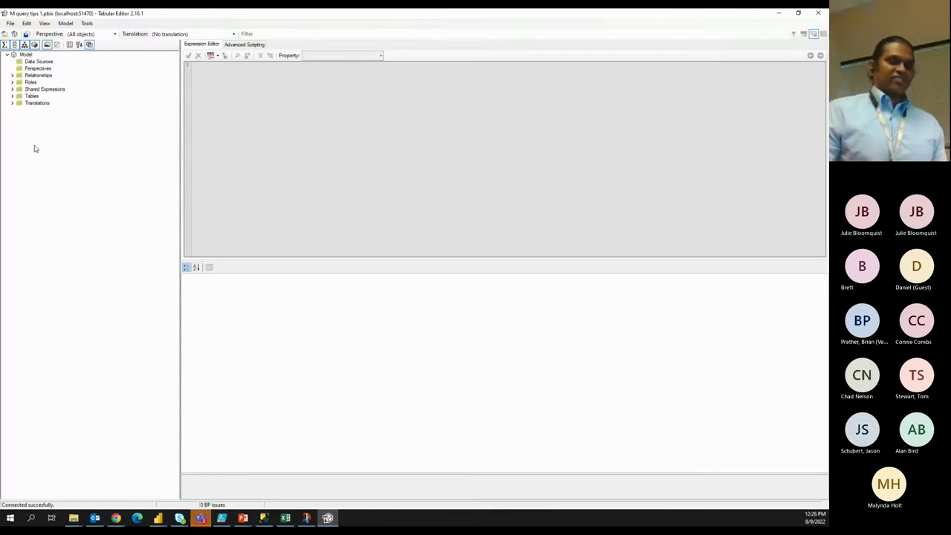
left_click(13, 96)
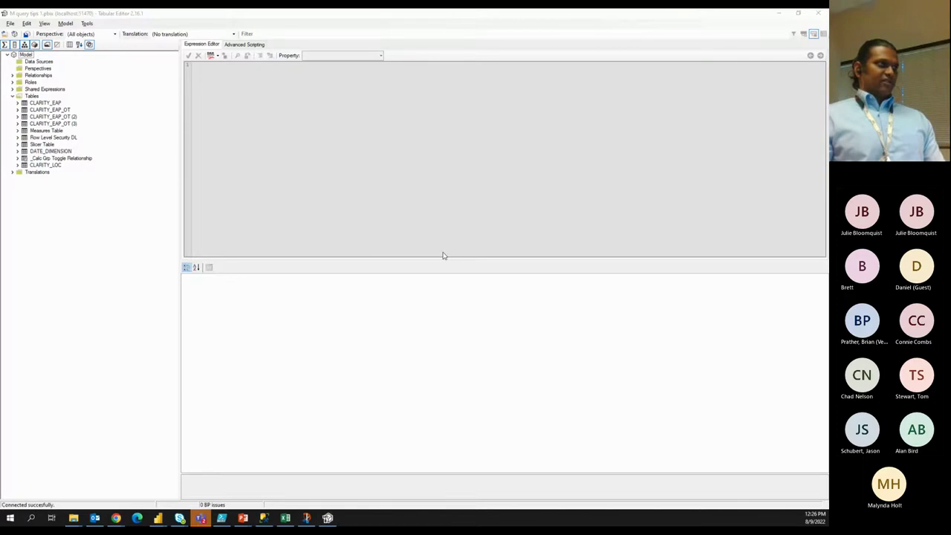
key("alt+Tab")
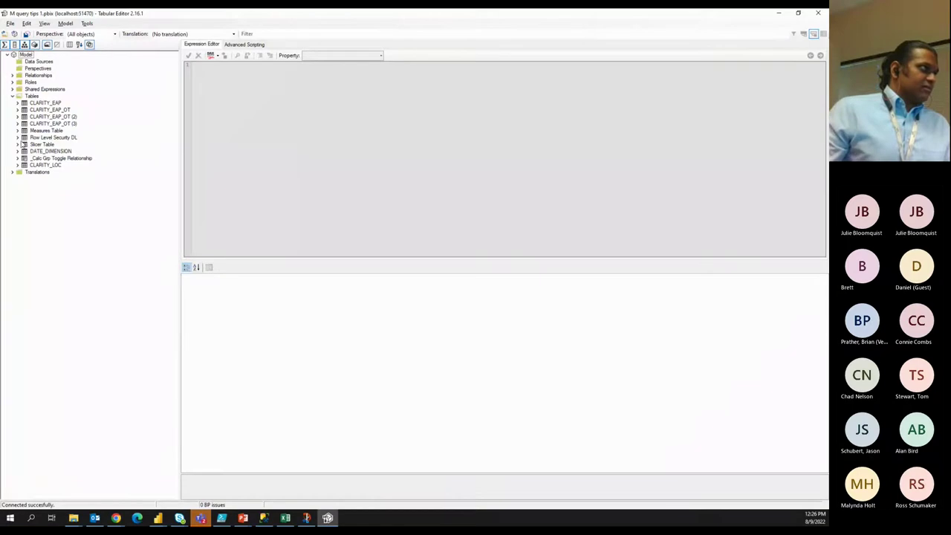
right_click(30, 98)
mouse_move(52, 101)
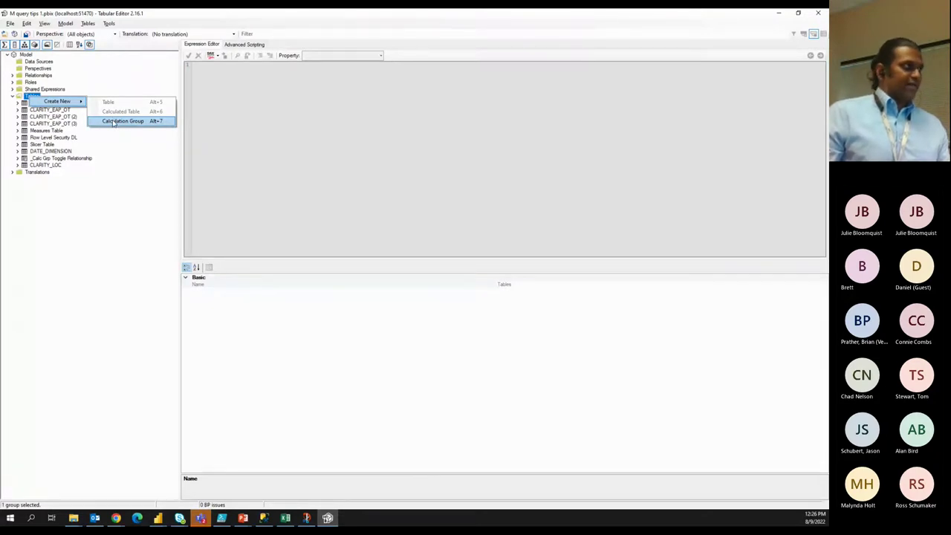
left_click(114, 185)
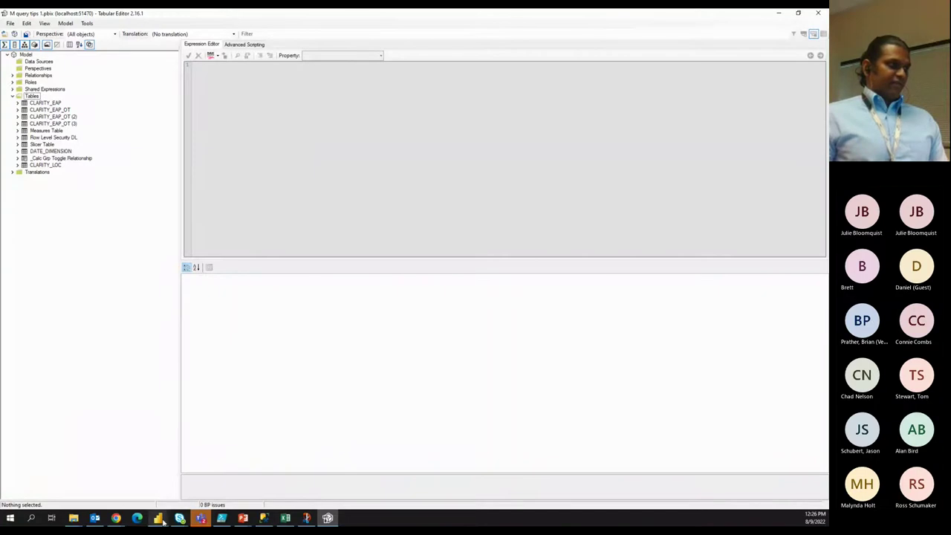
mouse_move(158, 517)
left_click(112, 476)
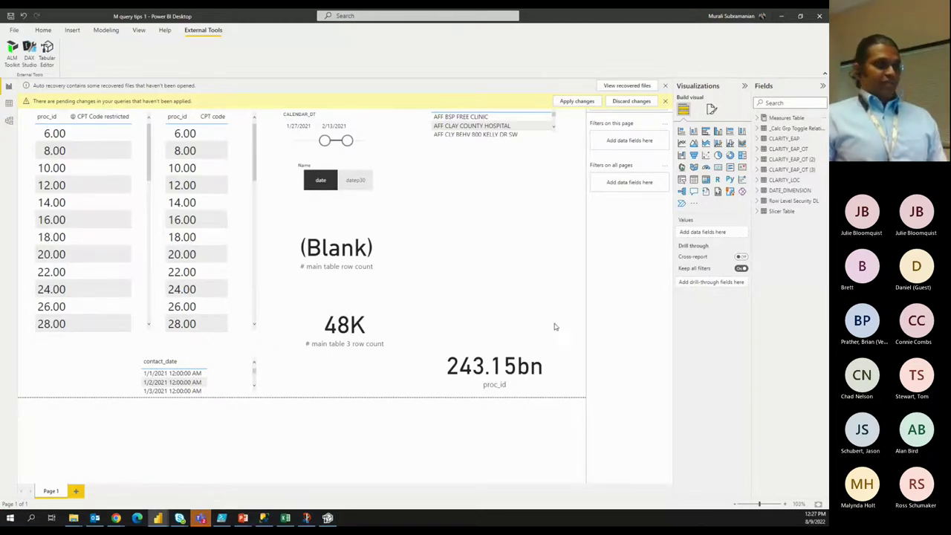
left_click(327, 518)
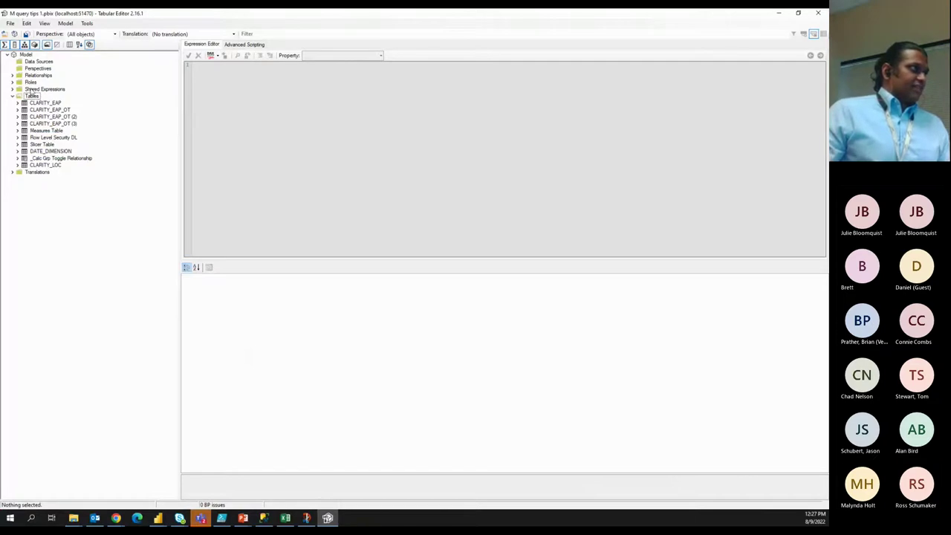
Create a new calculation group under Tables named _Calc Grp demo.
left_click(33, 96)
right_click(33, 96)
mouse_move(72, 101)
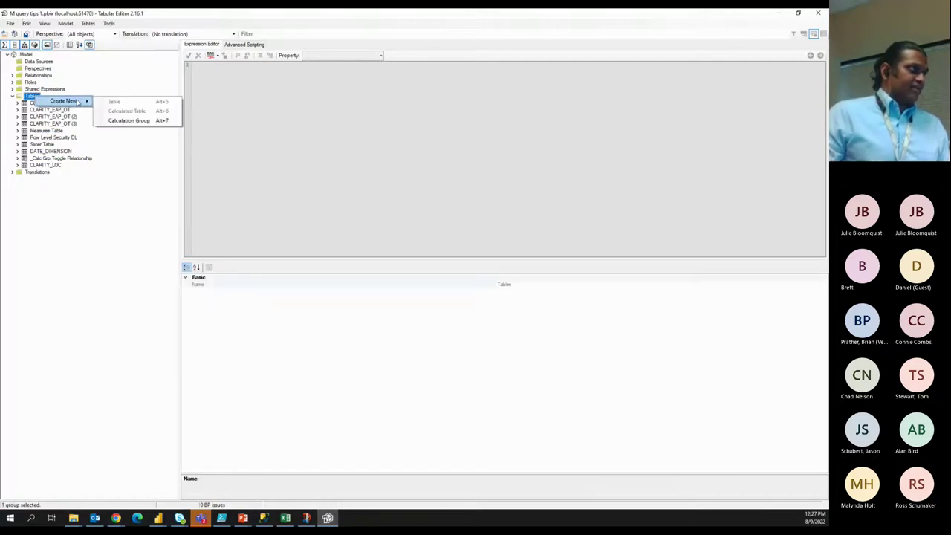
left_click(125, 121)
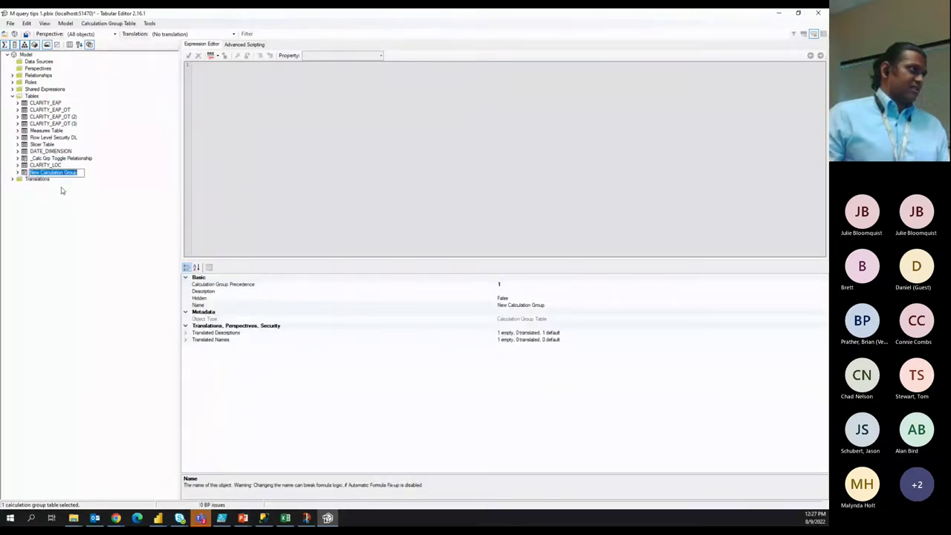
type("Cal")
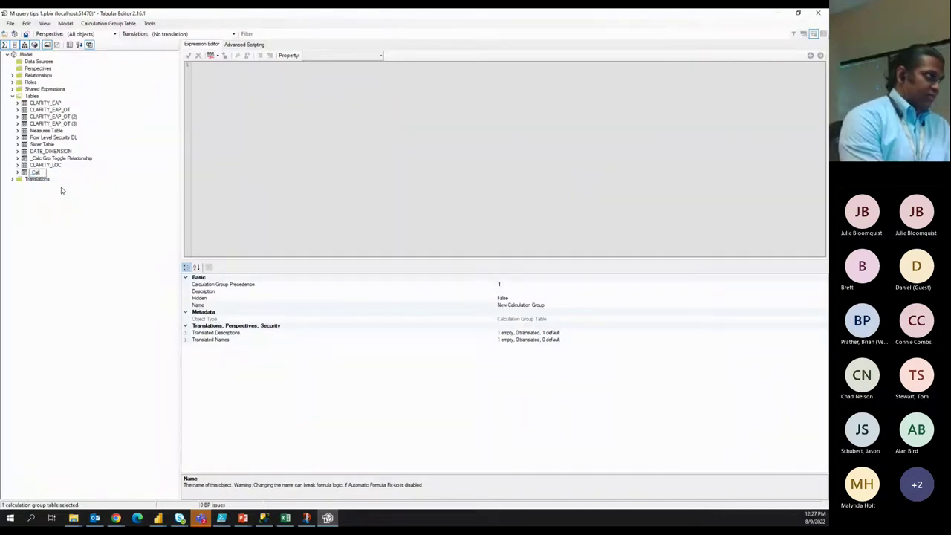
type("c Grp")
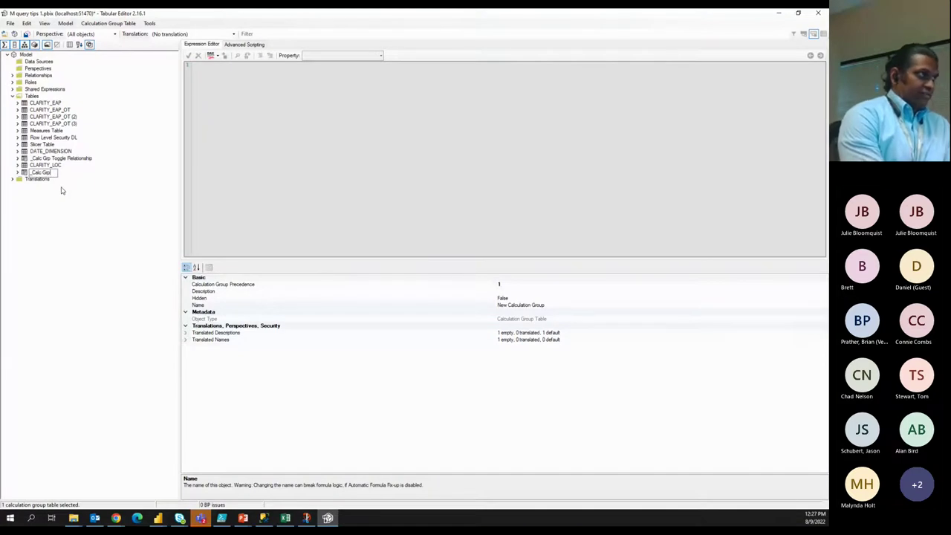
type(" demo")
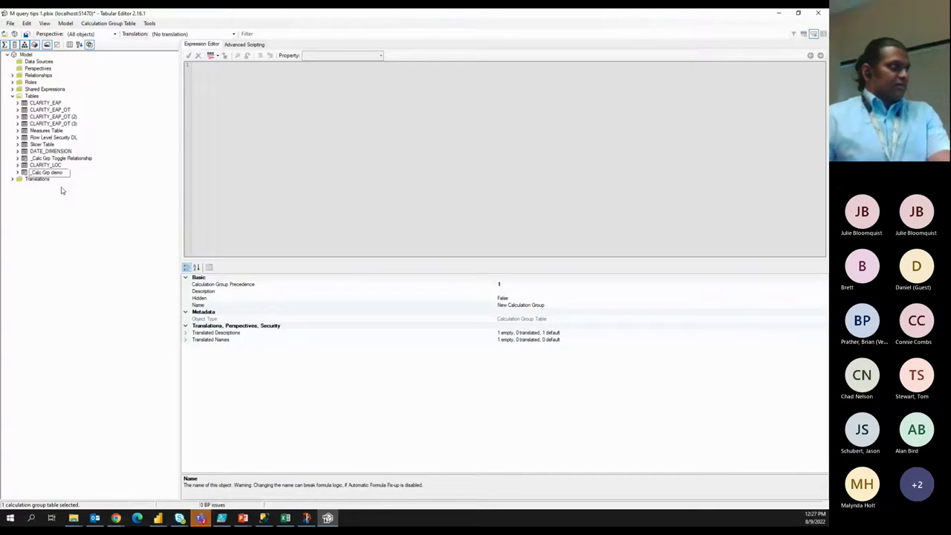
key("Return")
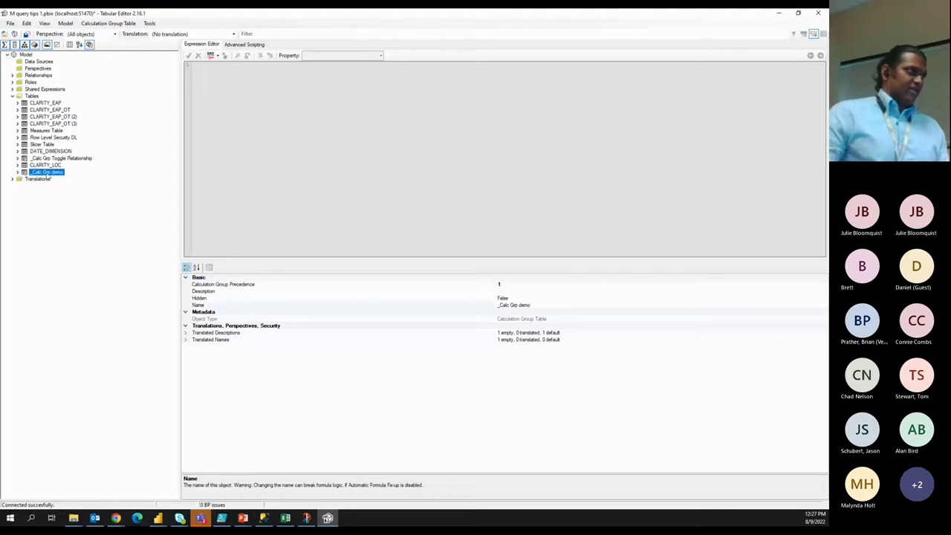
Leave the new group unchanged and return to the Power BI report.
right_click(47, 174)
left_click(23, 224)
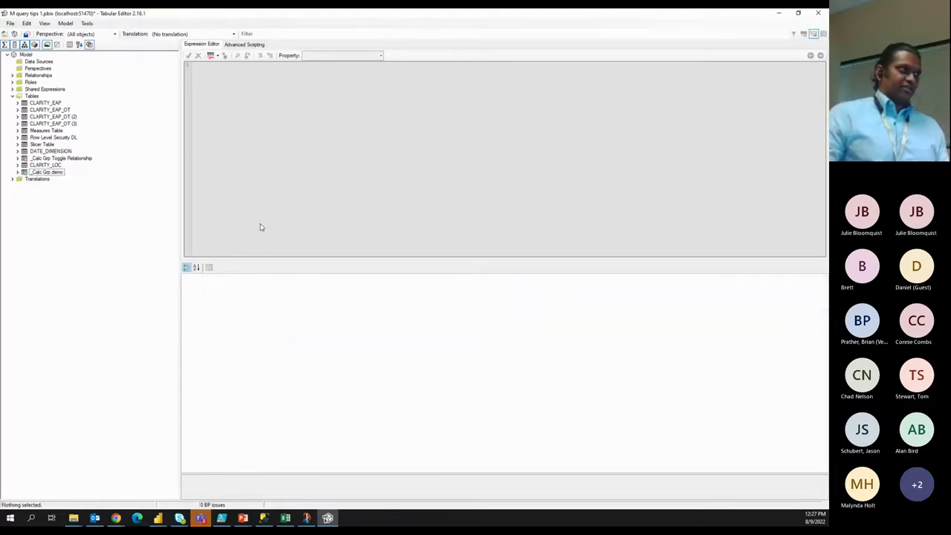
key("alt+Tab")
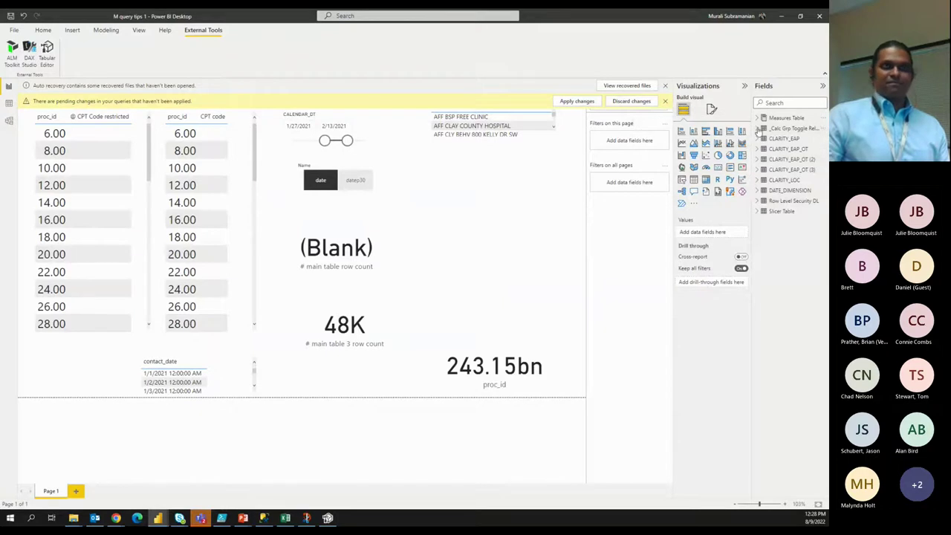
Expand the _Calc Grp Toggle Relationship fields in Power BI, then return to Tabular Editor.
left_click(758, 128)
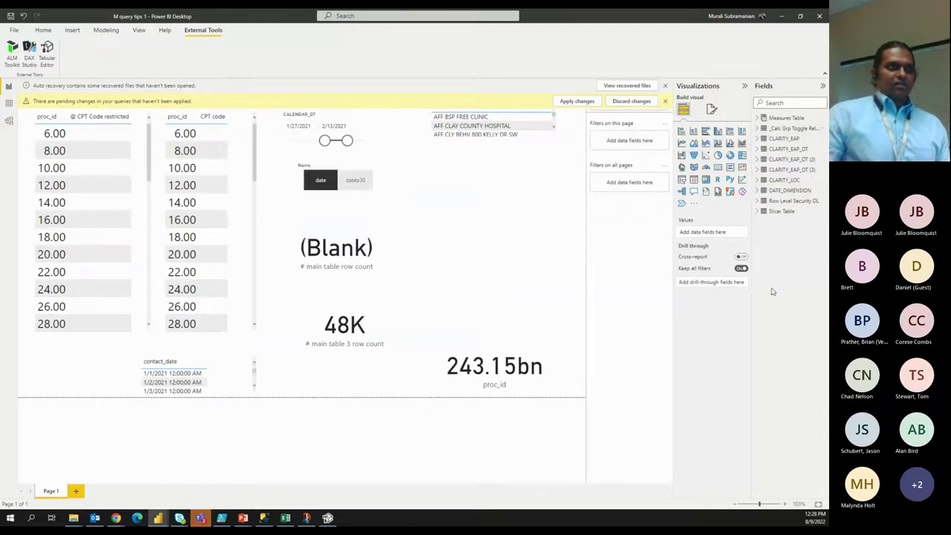
key("alt+Tab")
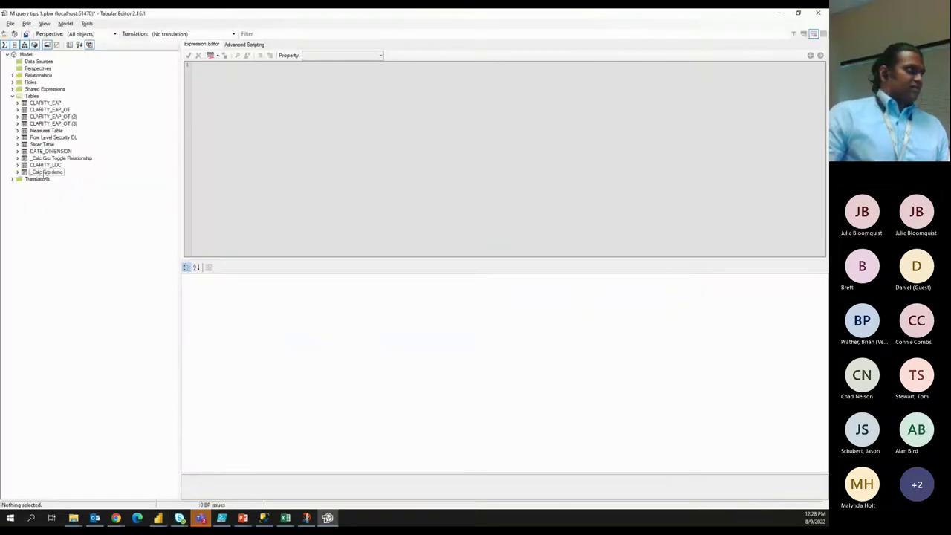
Add a calculation item to _Calc Grp demo and name it 'date 1'.
right_click(51, 174)
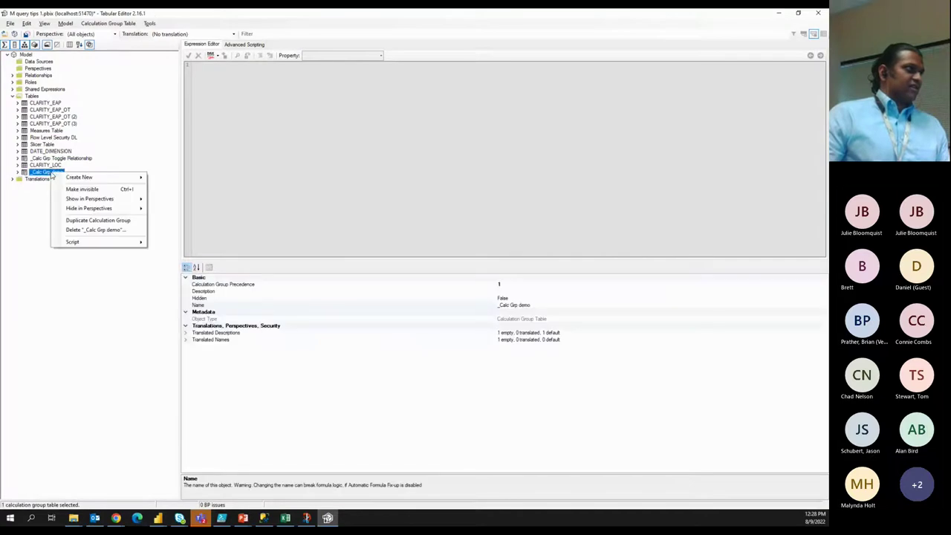
mouse_move(101, 178)
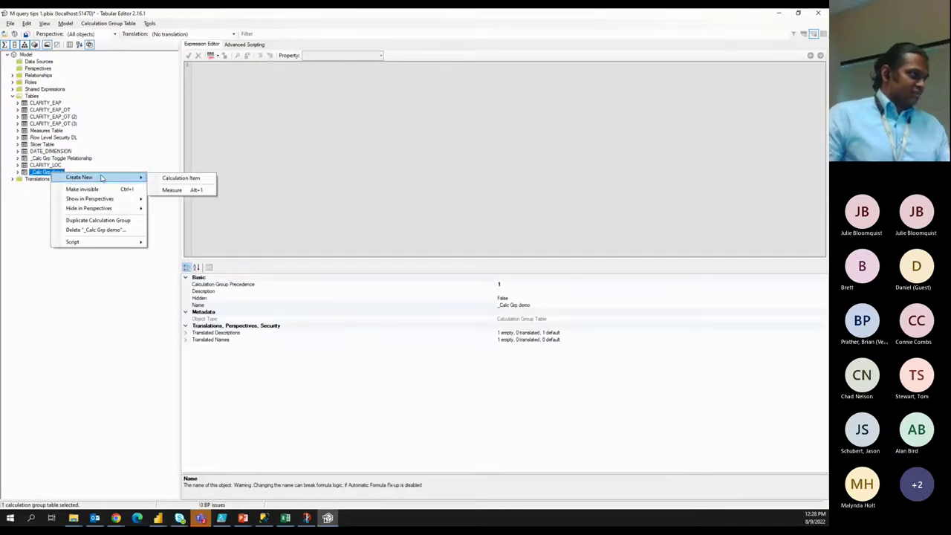
left_click(165, 182)
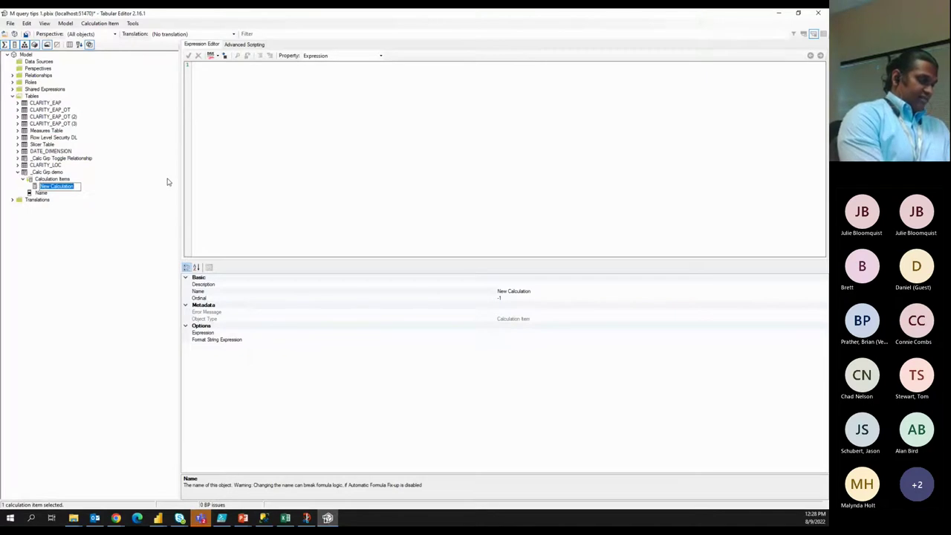
key("BackSpace")
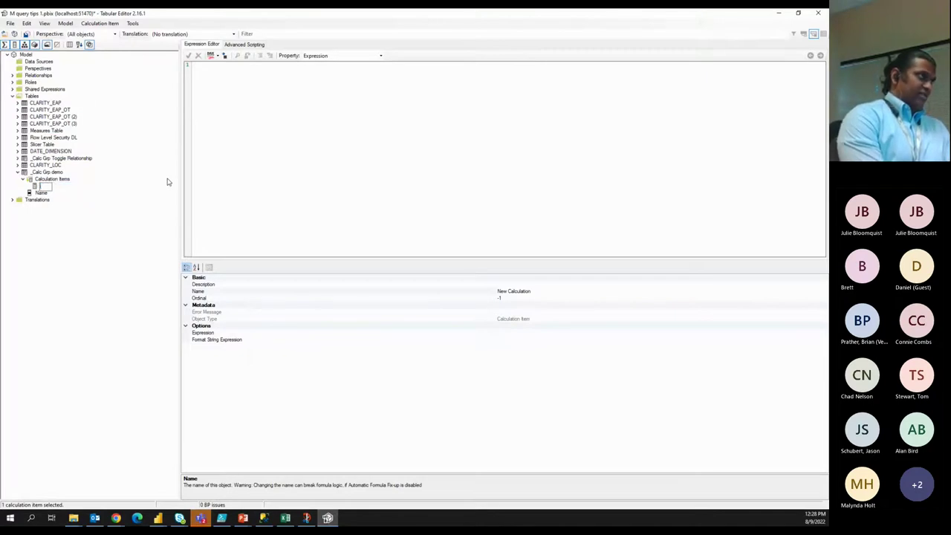
type("post date")
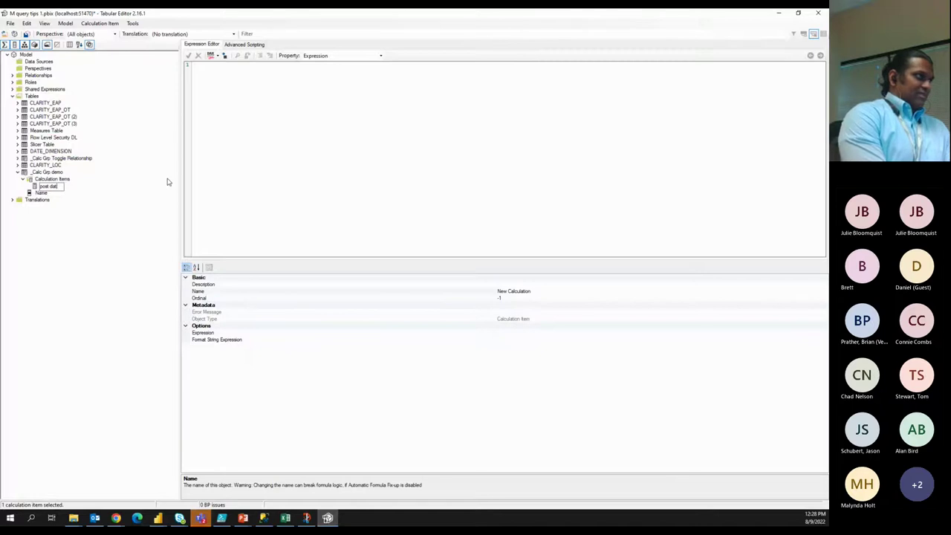
key("BackSpace")
key("BackSpace")
key("BackSpace")
key("BackSpace")
key("BackSpace")
key("BackSpace")
key("BackSpace")
key("BackSpace")
key("BackSpace")
type("date 1")
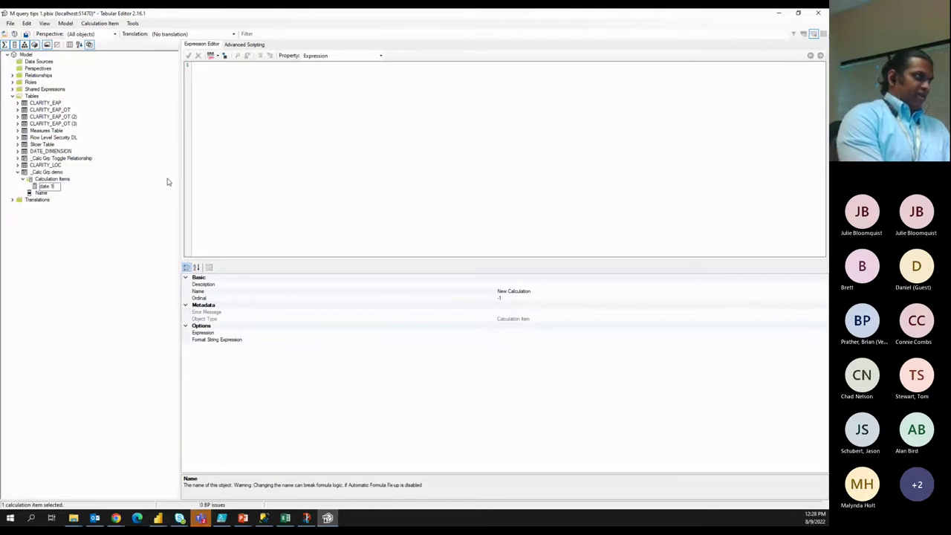
key("Return")
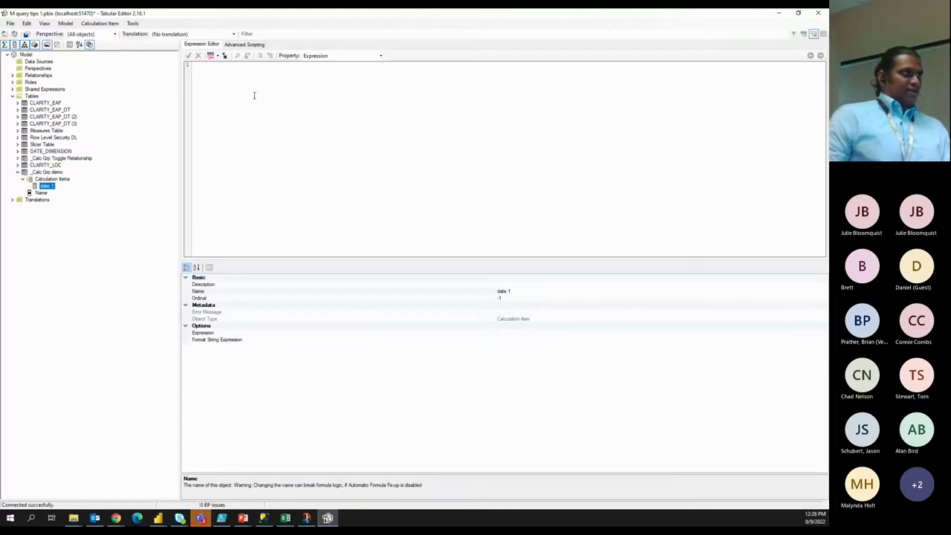
Enter selectedmeasure() as the date 1 item's expression.
type("slected")
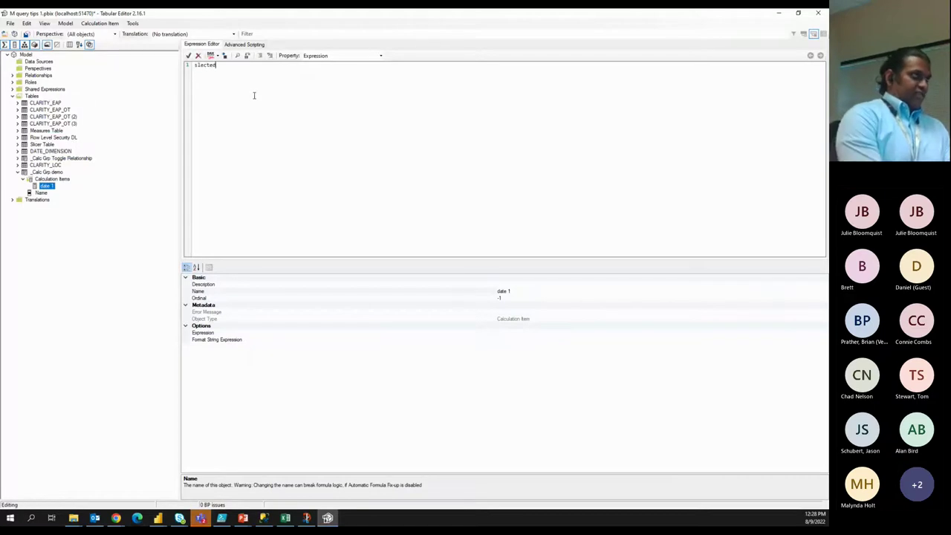
key("BackSpace")
key("BackSpace")
key("BackSpace")
key("BackSpace")
key("BackSpace")
type("sele")
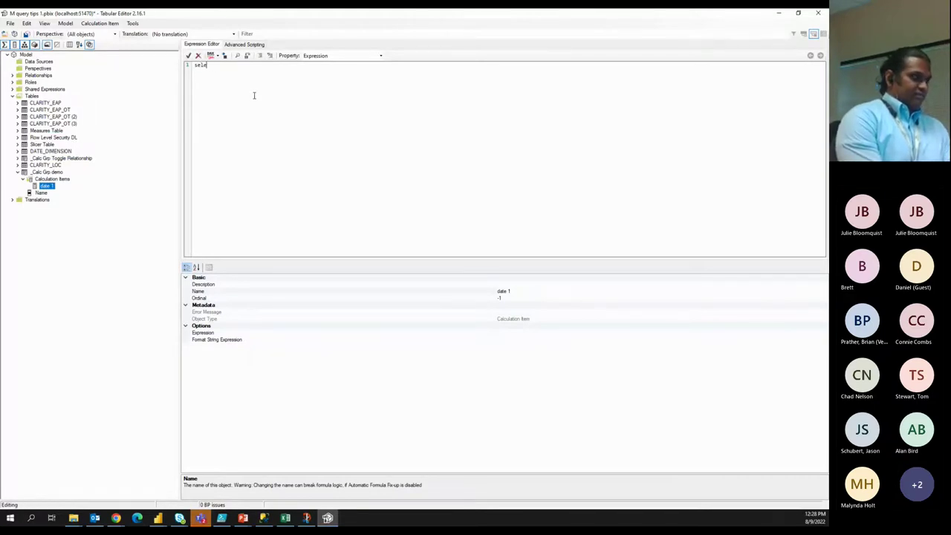
type("ctedmeasure(")
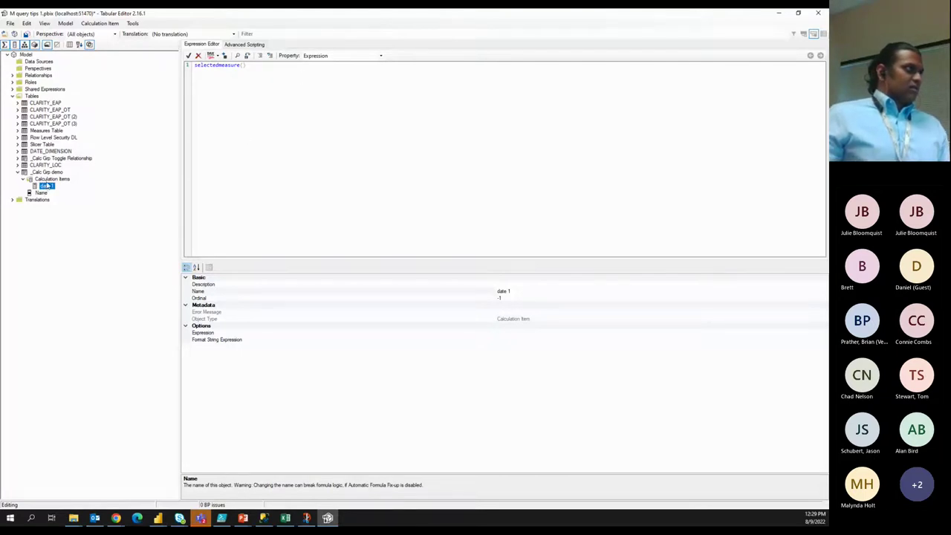
left_click(48, 181)
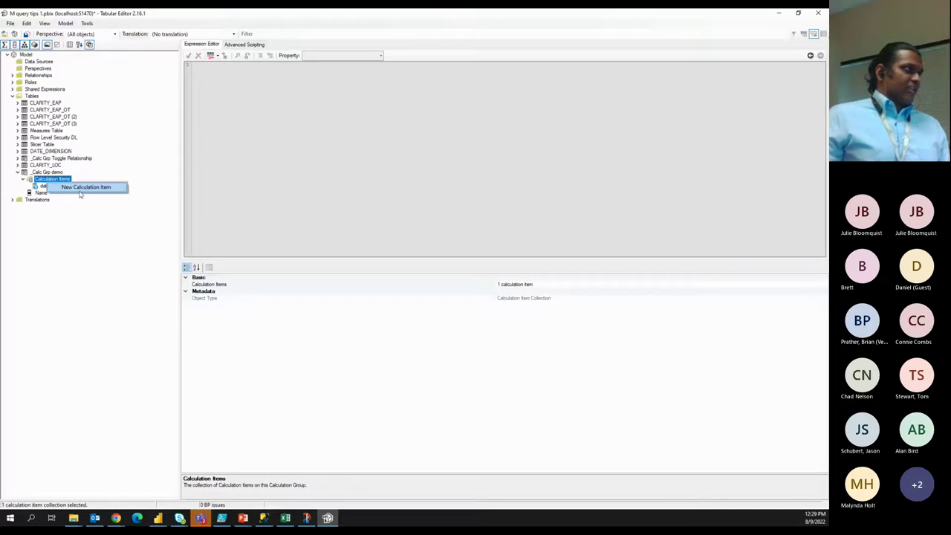
Add a second calculation item to _Calc Grp demo and expand _Calc Grp Toggle Relationship.
left_click(47, 186)
right_click(54, 182)
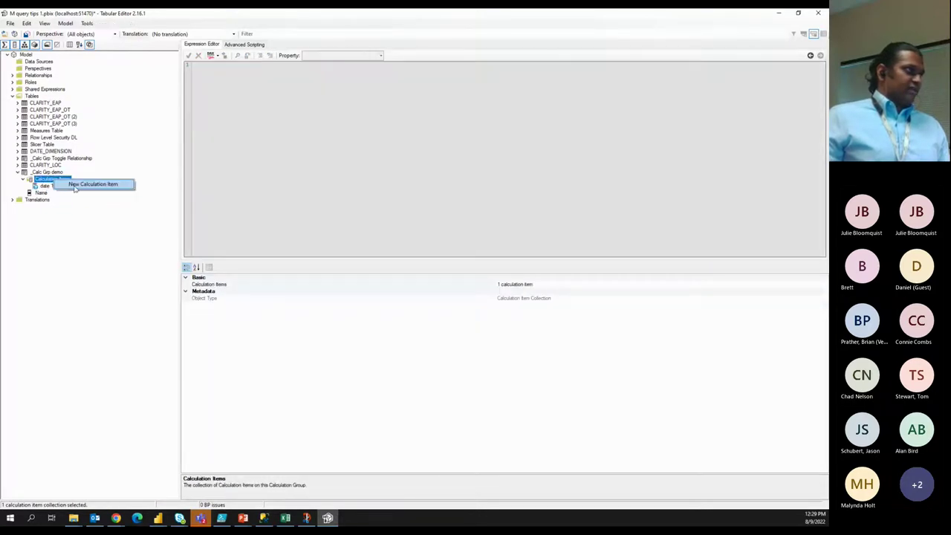
left_click(96, 184)
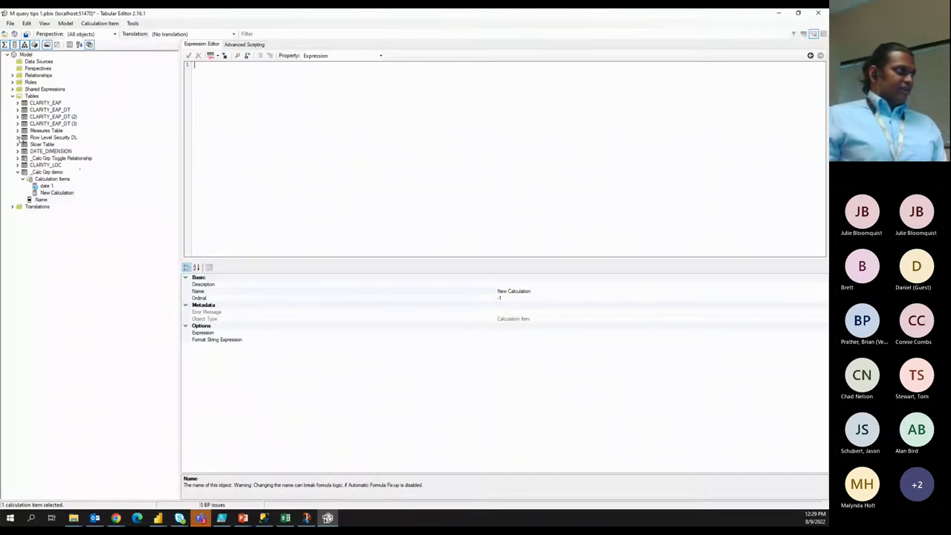
left_click(18, 158)
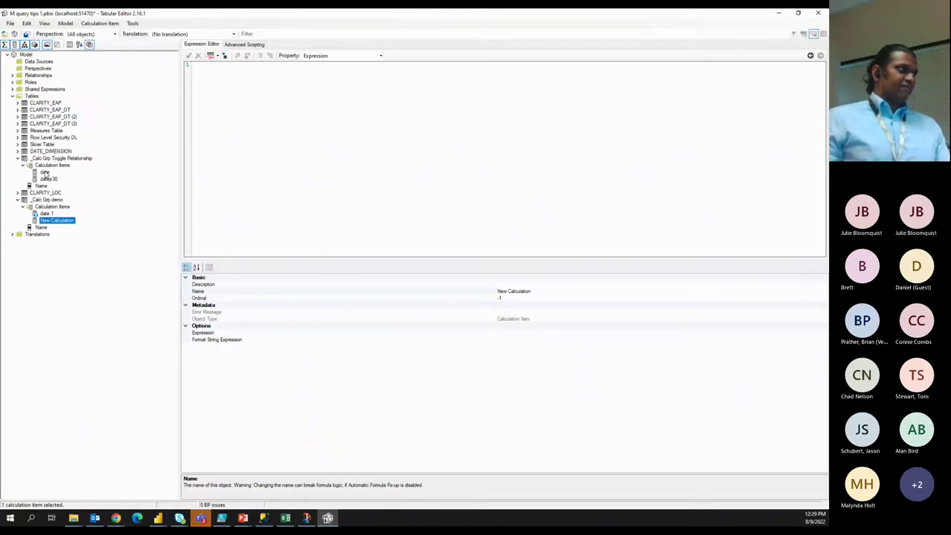
Compare the expressions of the date and datep30 calculation items.
left_click(46, 173)
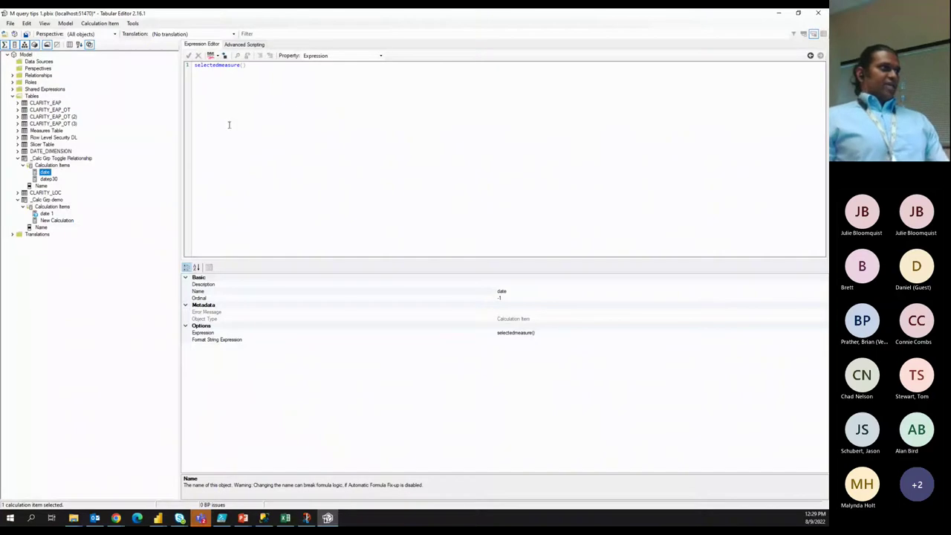
left_click(51, 179)
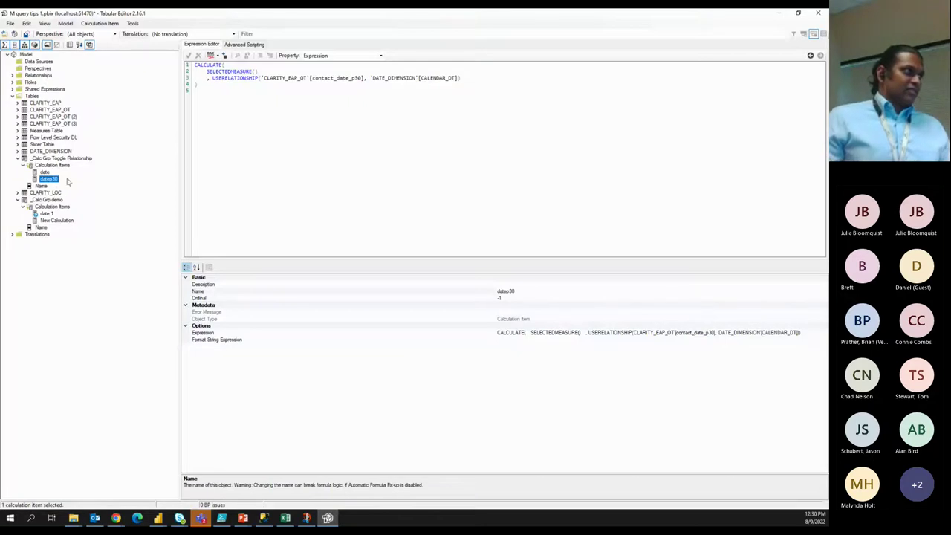
left_click(45, 172)
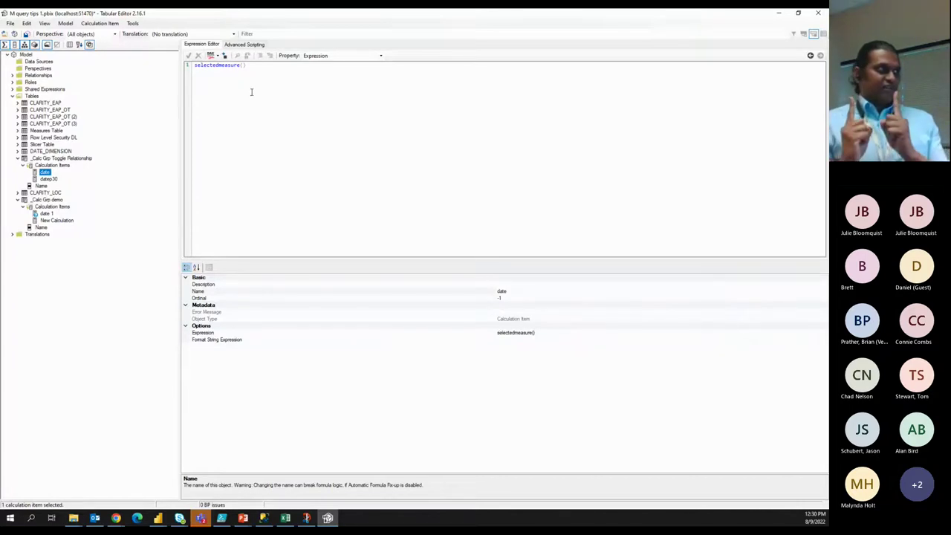
left_click(48, 179)
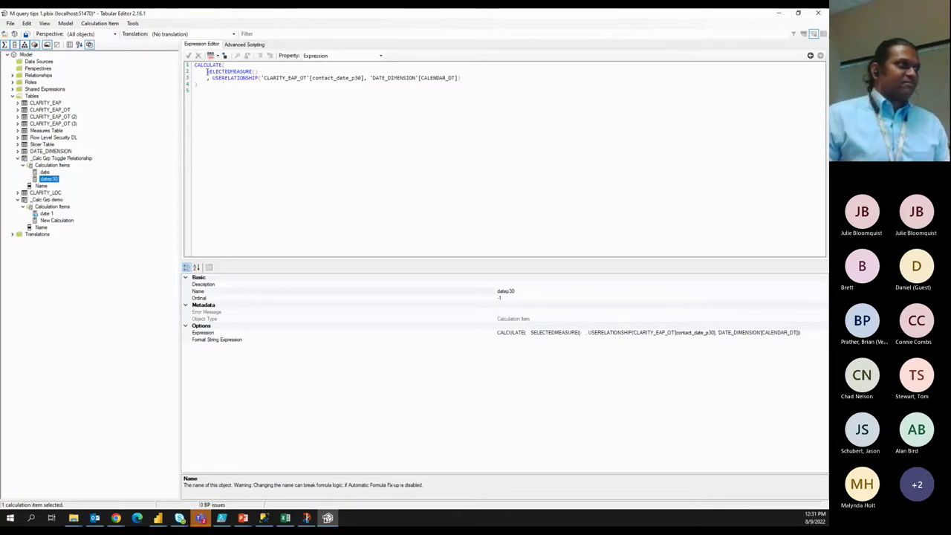
Highlight contact_date in datep30's USERELATIONSHIP call, then select the group's Name column.
left_click_drag(212, 78, 475, 77)
left_click(312, 78)
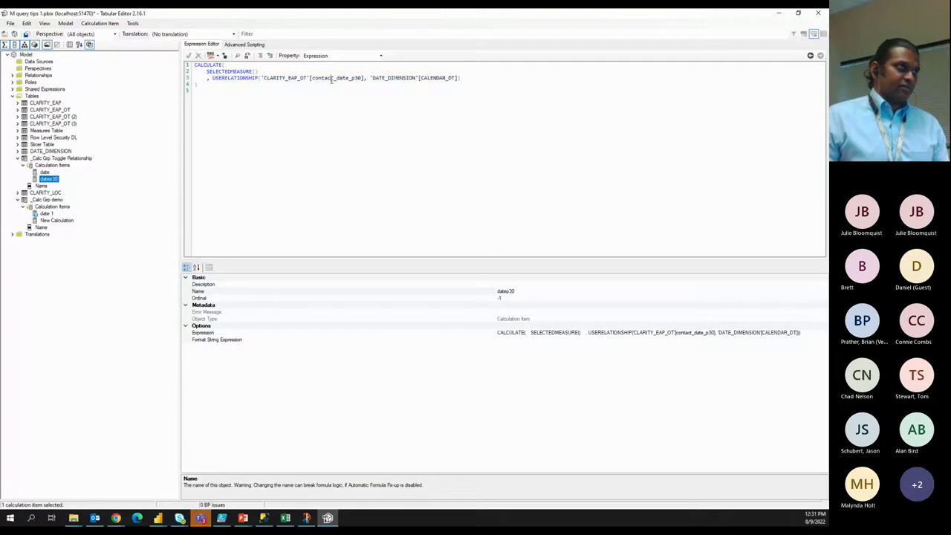
left_click_drag(312, 78, 350, 78)
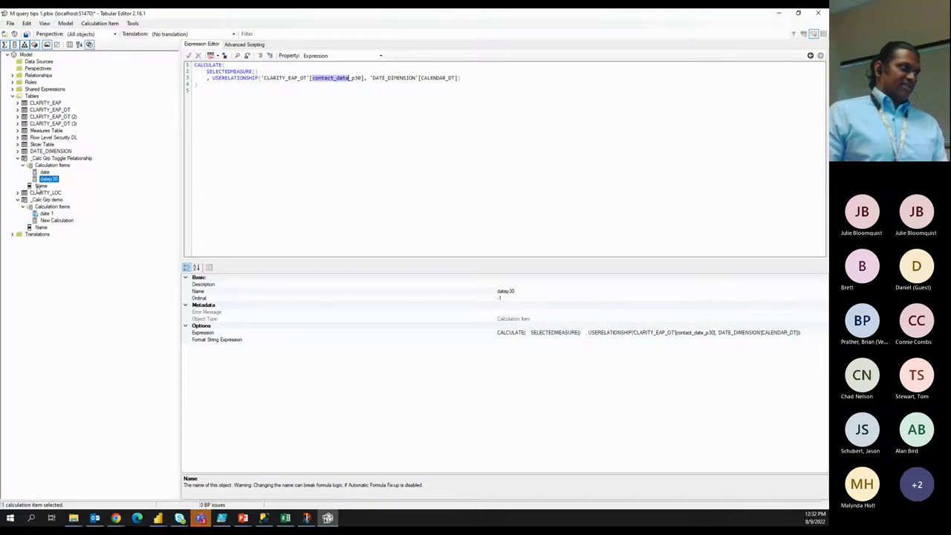
left_click(36, 186)
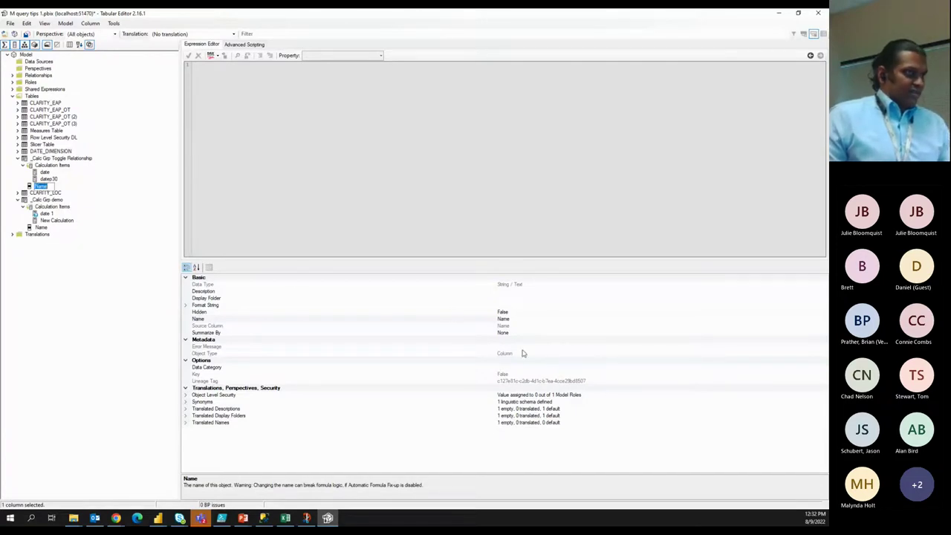
Rename the Toggle Relationship group's Name column to 'order vs del date'.
left_click(511, 319)
left_click(512, 318)
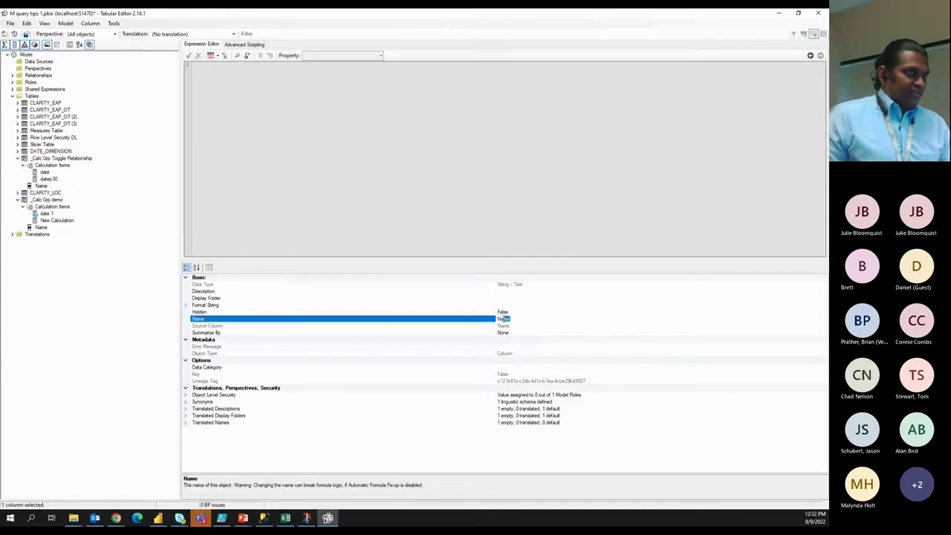
type("order")
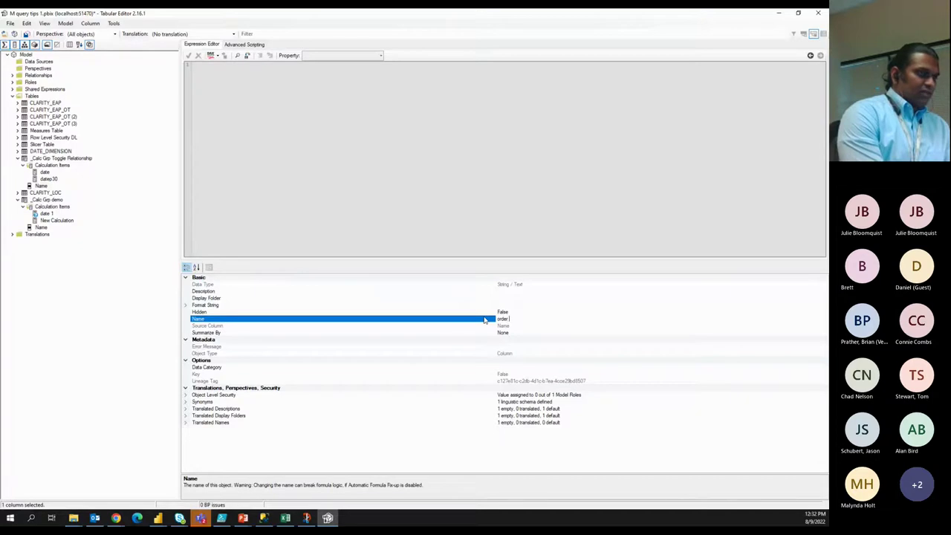
type(" va del date")
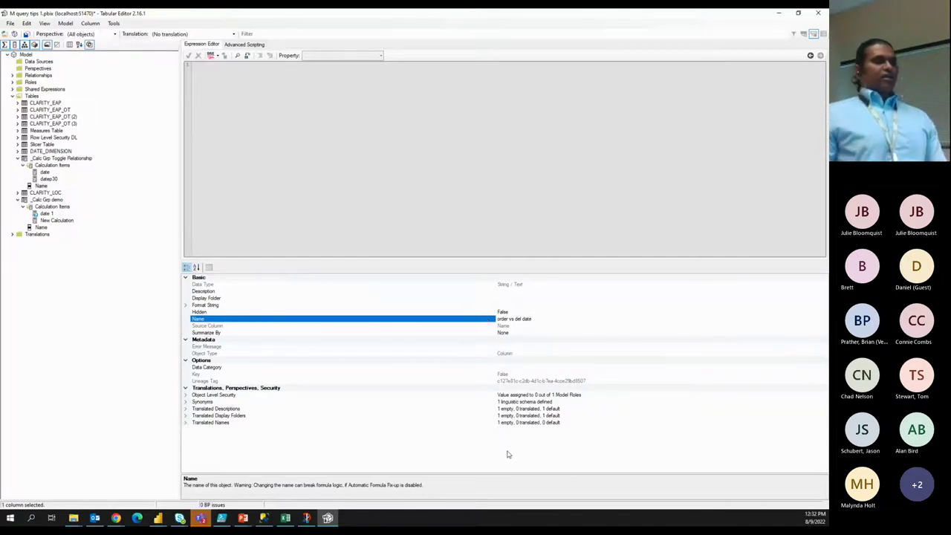
key("Return")
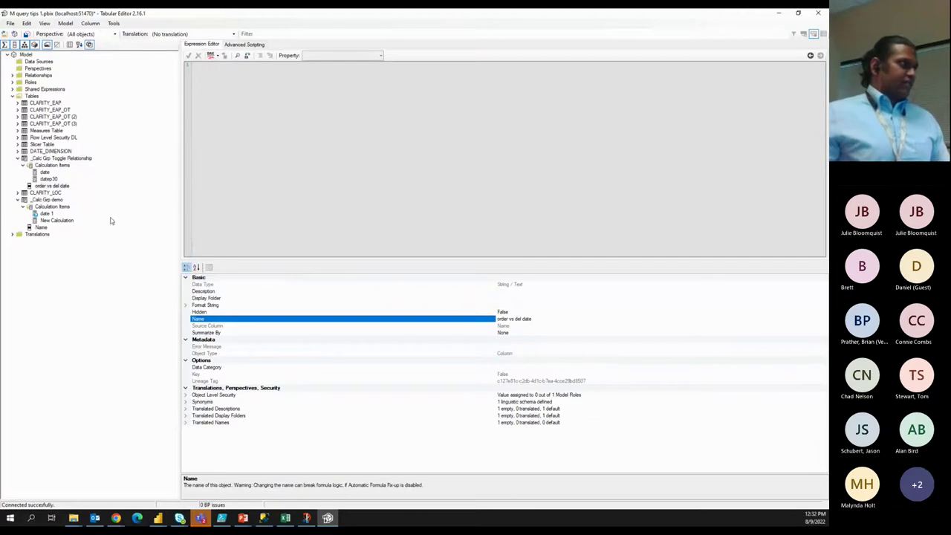
Save the changes to the connected model and return to the Power BI report.
left_click(10, 23)
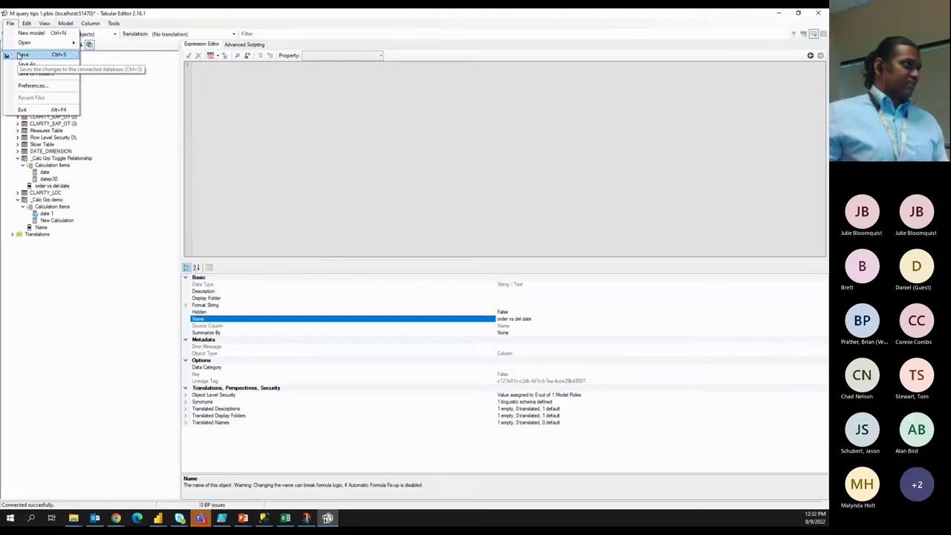
left_click(23, 55)
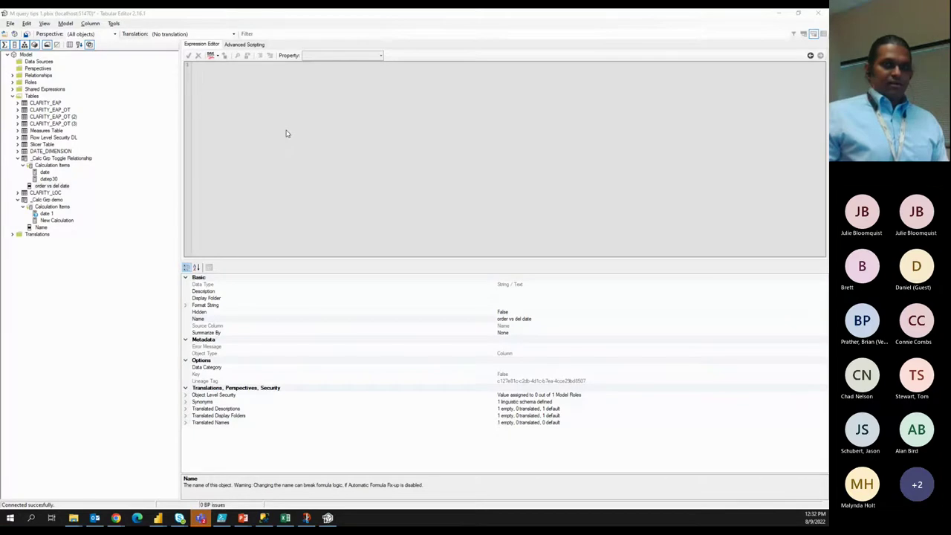
key("alt+Tab")
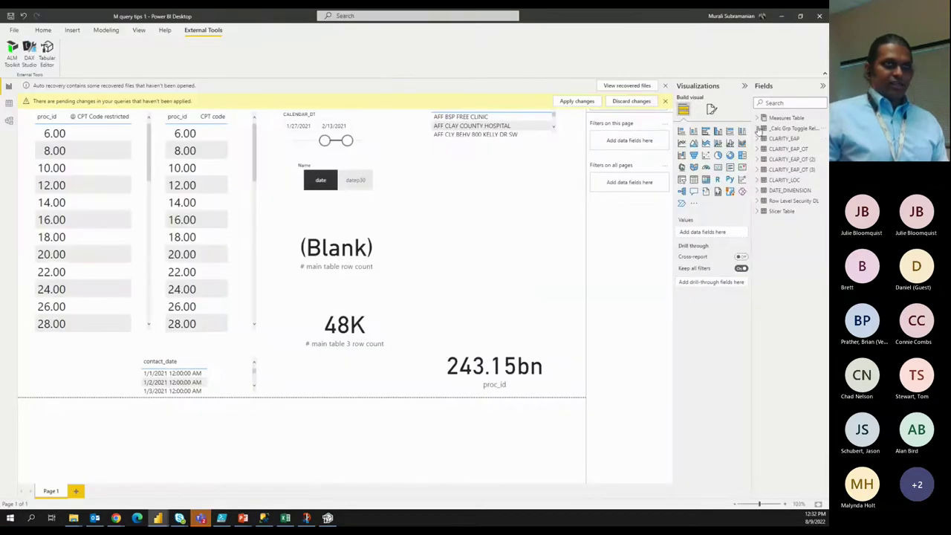
Check the renamed field in Power BI, then delete the _Calc Grp demo calculation group.
left_click(759, 128)
key("alt+Tab")
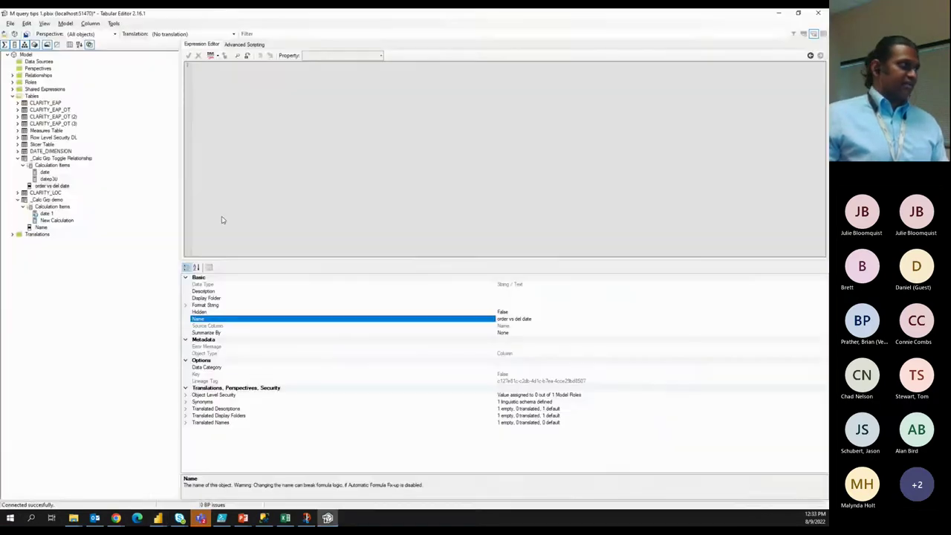
right_click(55, 201)
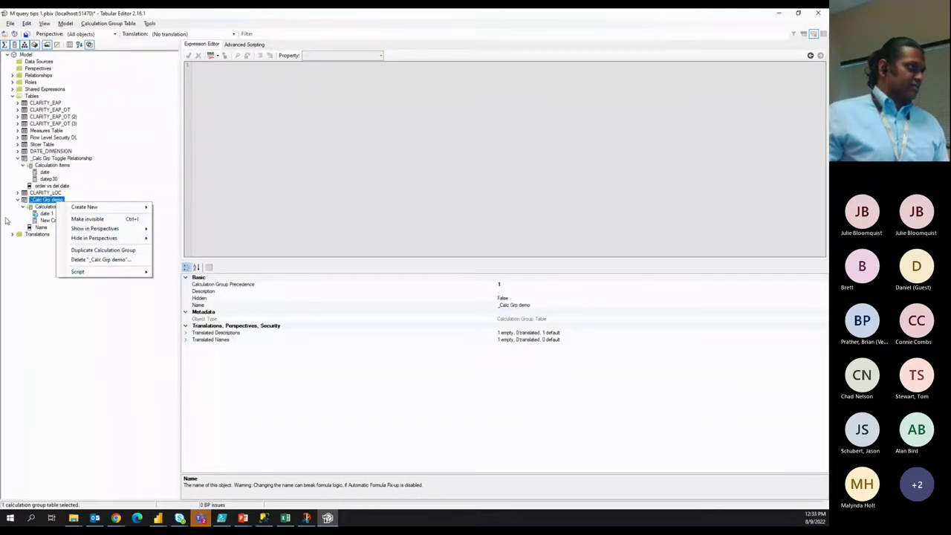
left_click(111, 259)
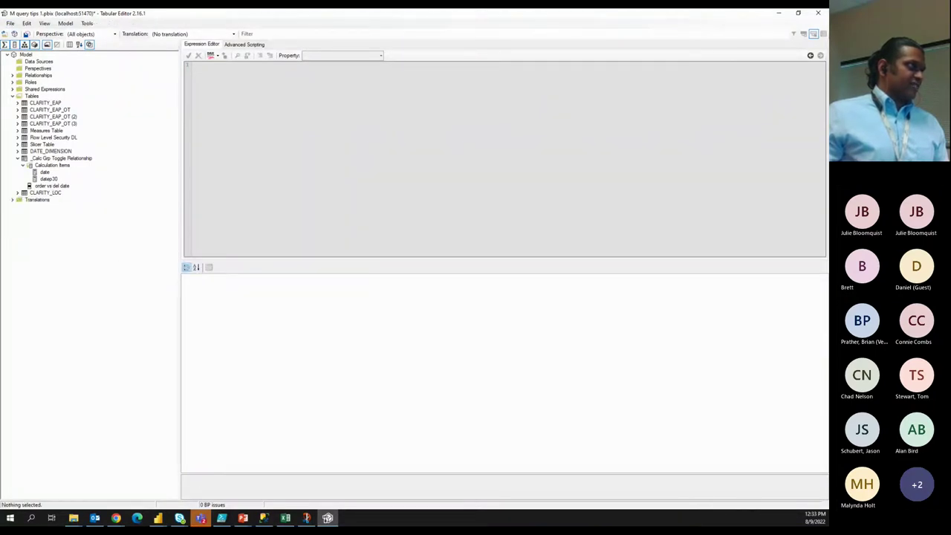
Save the model back to the report and return to Power BI.
left_click(10, 23)
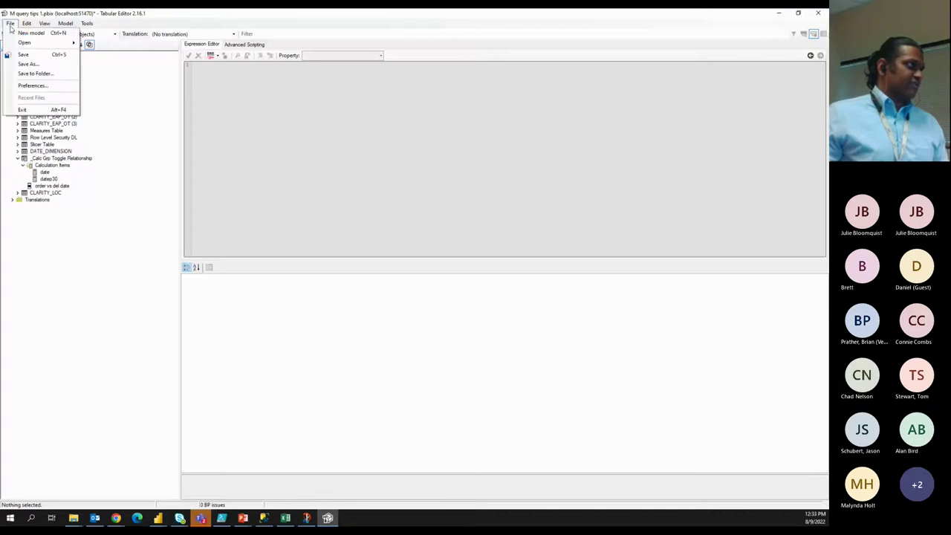
left_click(34, 53)
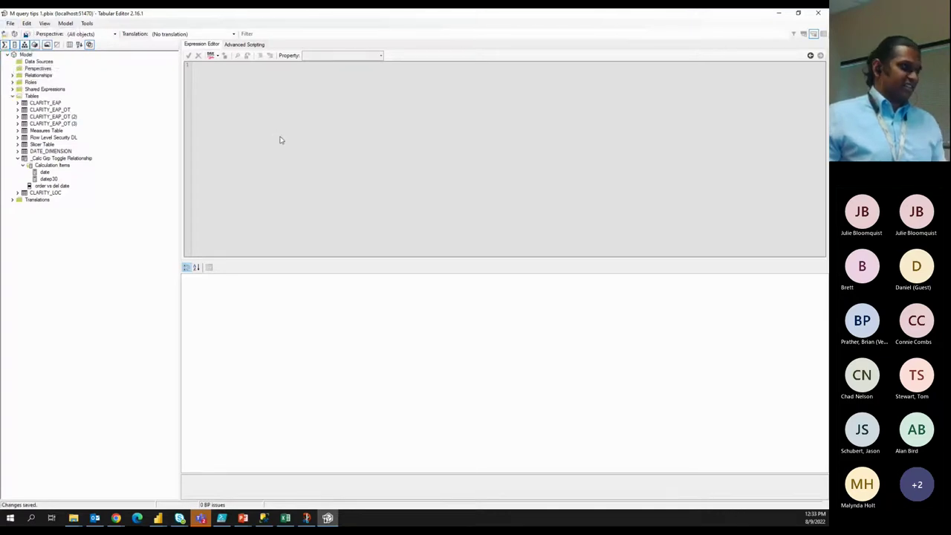
key("alt+Tab")
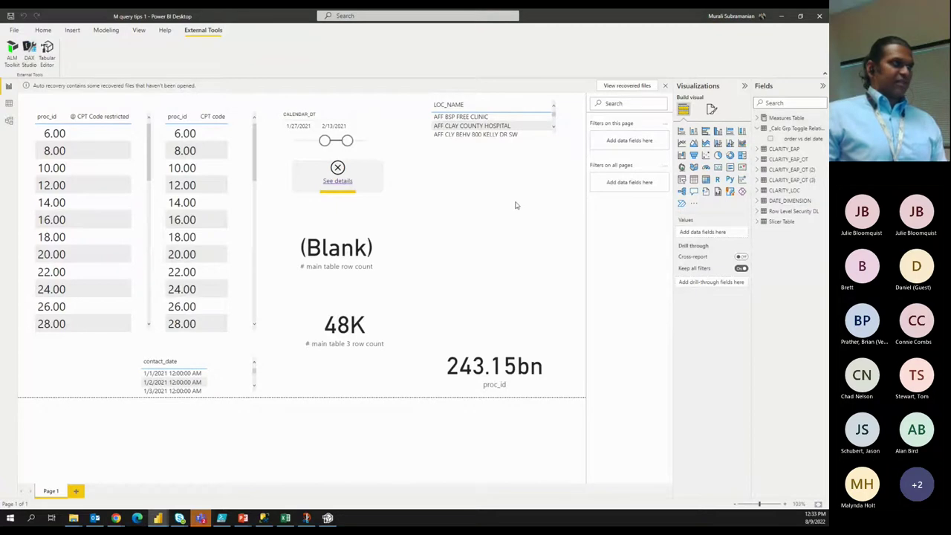
Put the order vs del date field into the broken slicer and apply the date option.
left_click(371, 184)
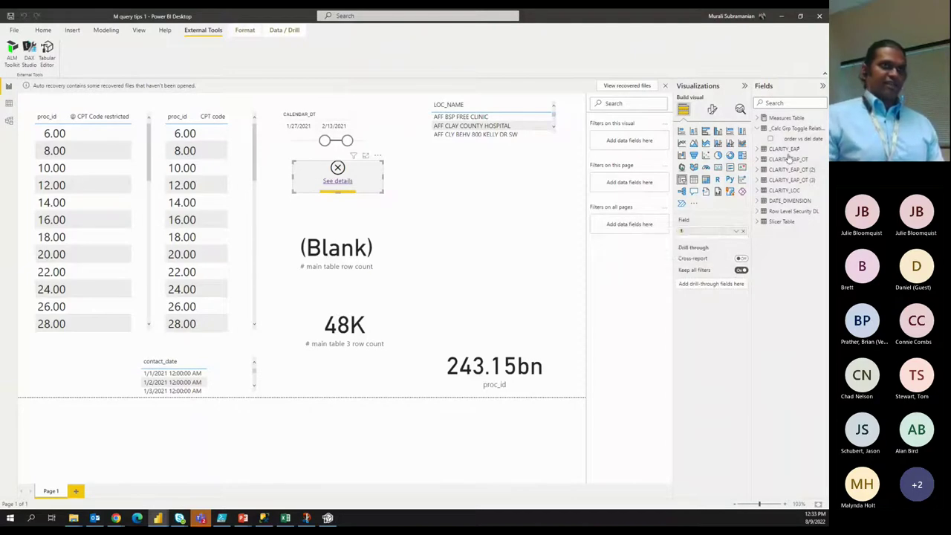
left_click_drag(793, 138, 710, 238)
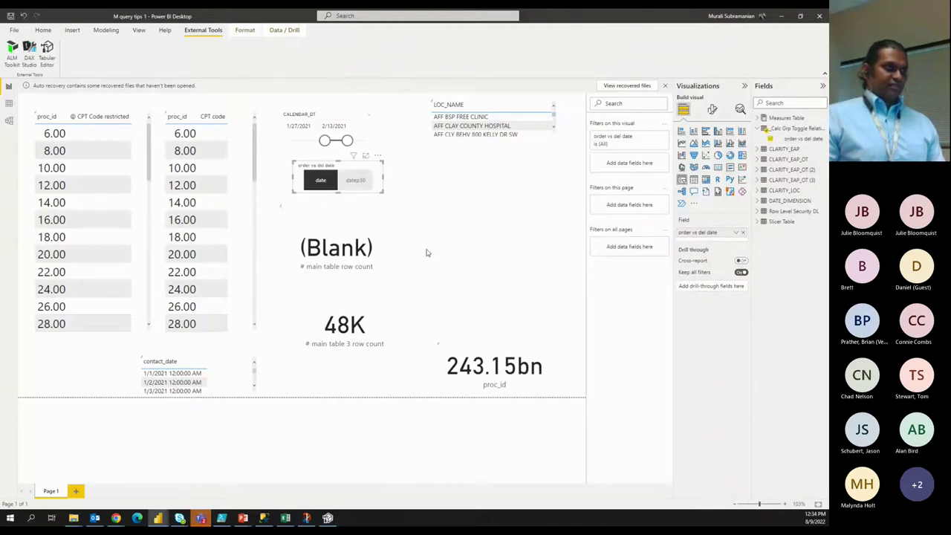
left_click(321, 180)
left_click(335, 181)
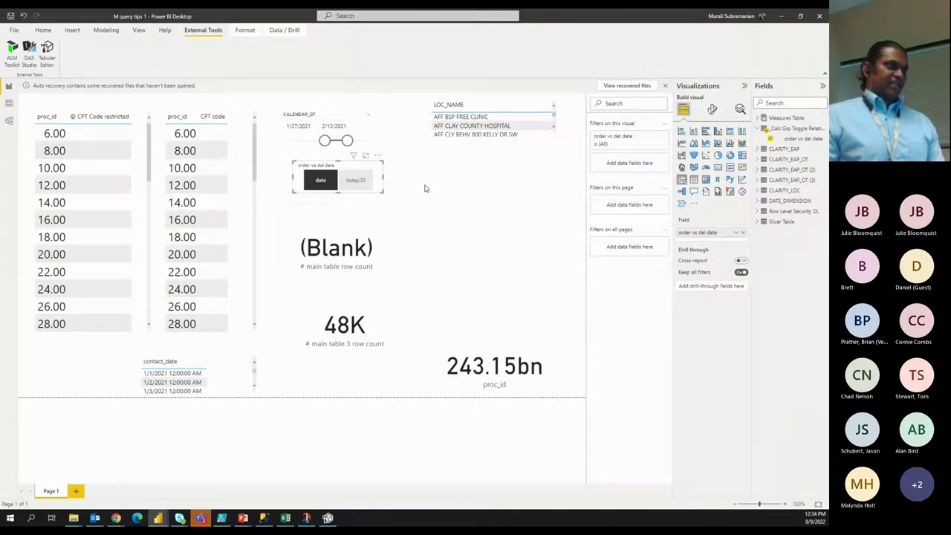
key("alt+Tab")
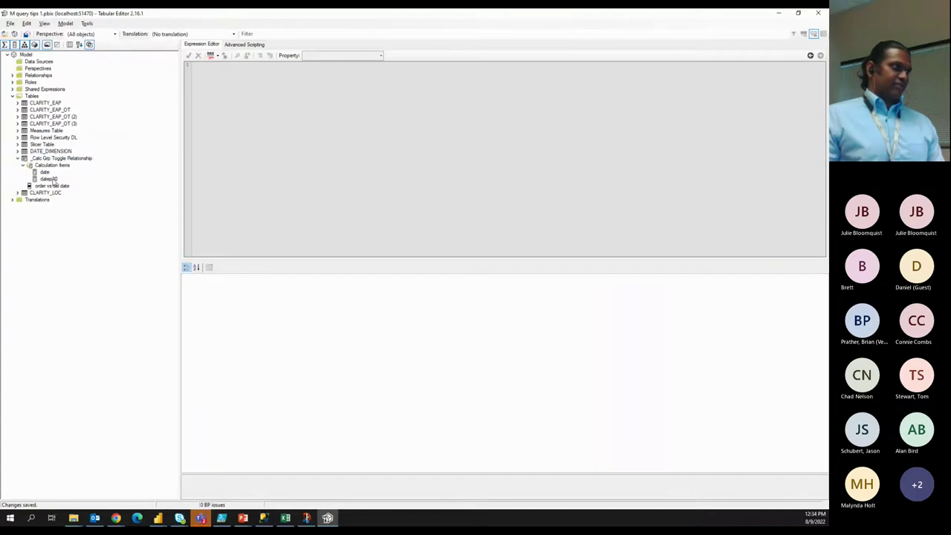
key("alt+Tab")
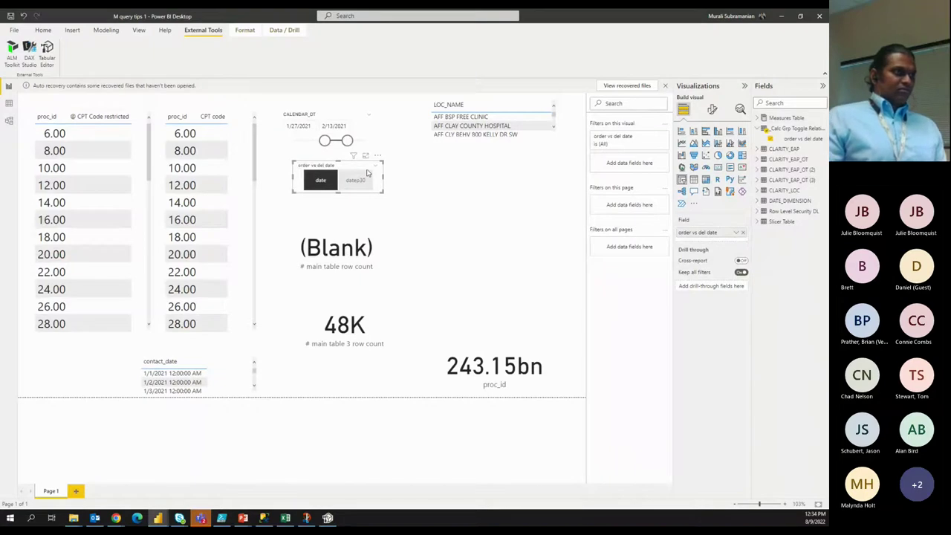
Toggle the slicer between datep30 and date so the row count moves between (Blank) and 82, then clear it.
left_click(347, 180)
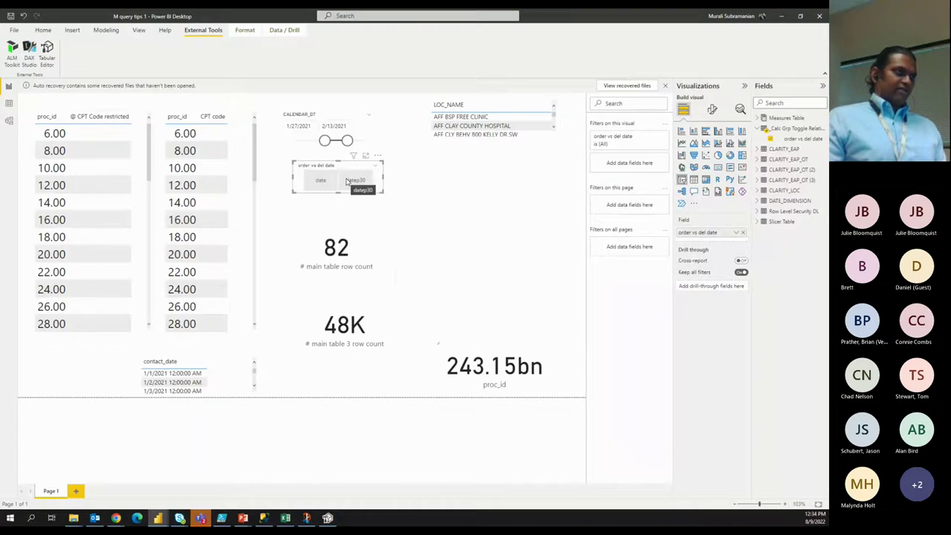
left_click(347, 181)
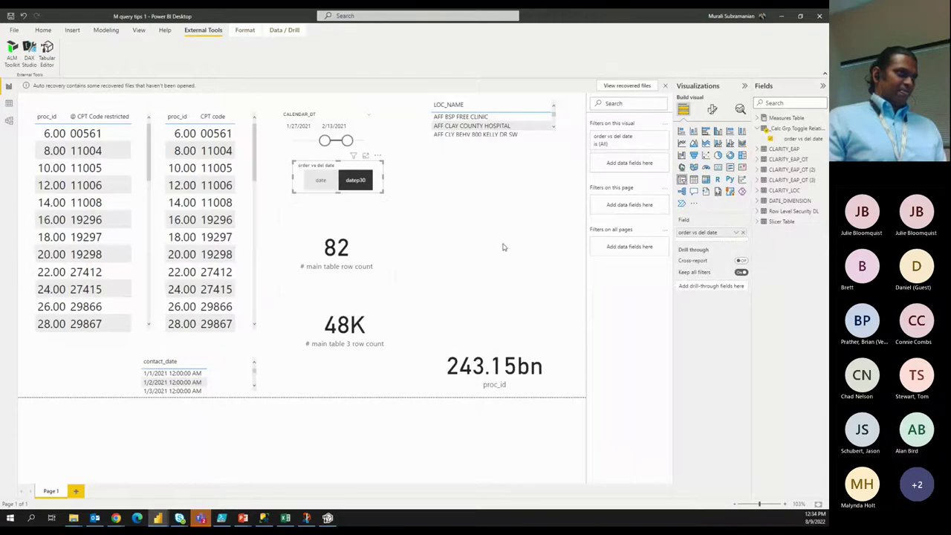
left_click(355, 178)
left_click(355, 178)
left_click(354, 176)
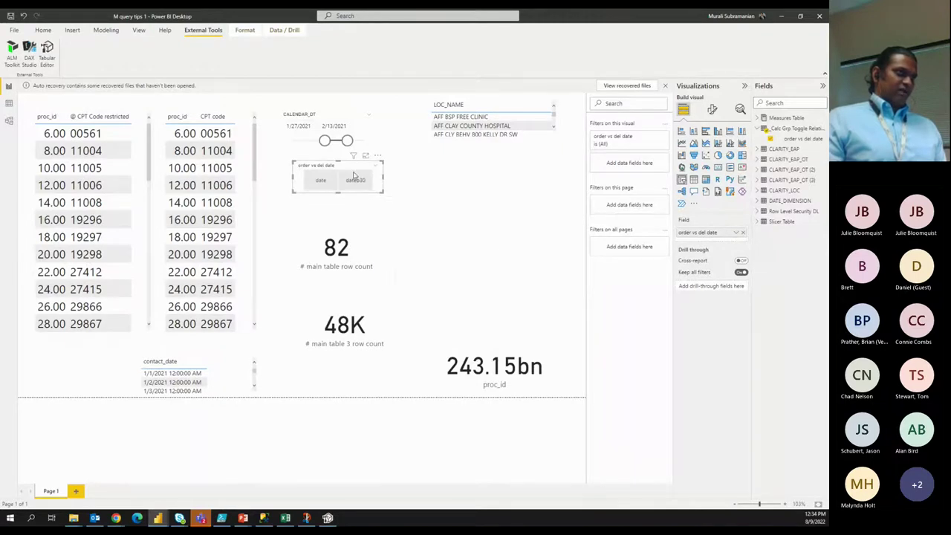
left_click(354, 177)
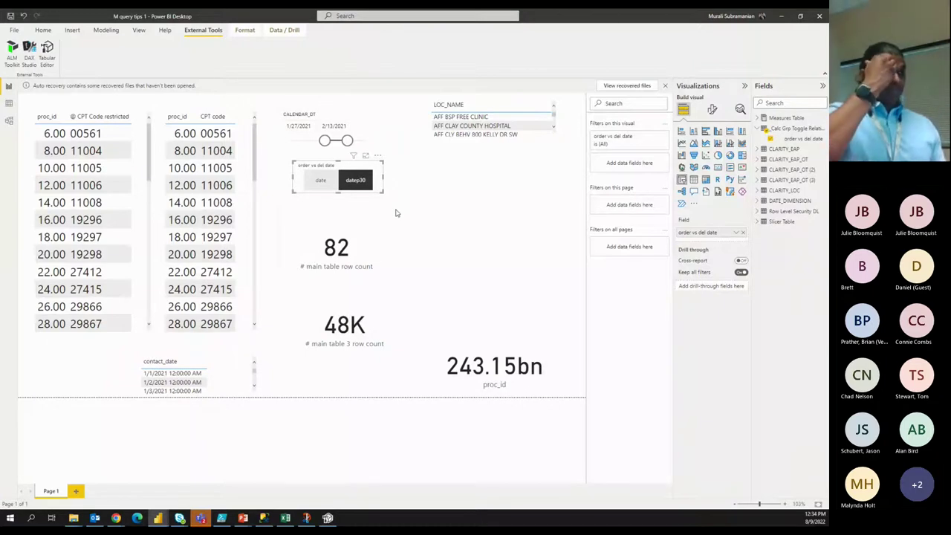
left_click(360, 186)
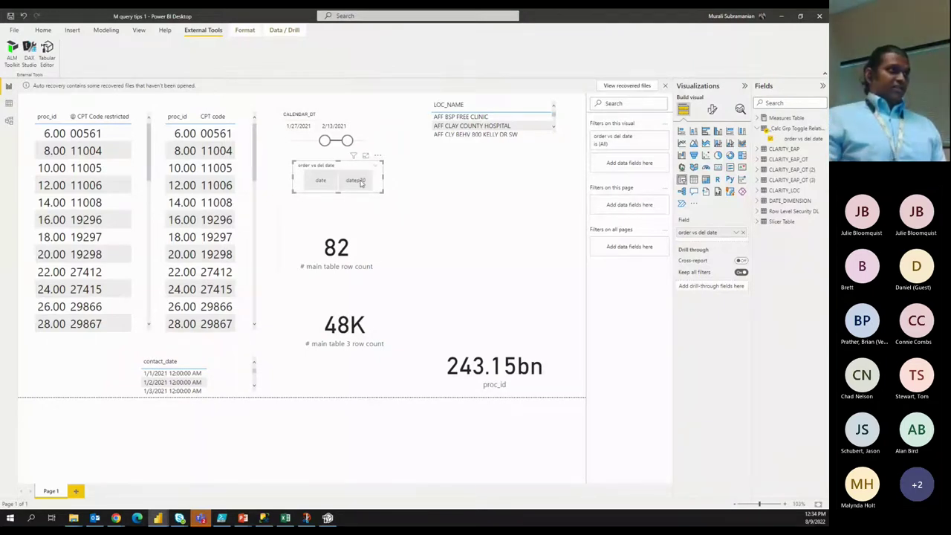
left_click(354, 184)
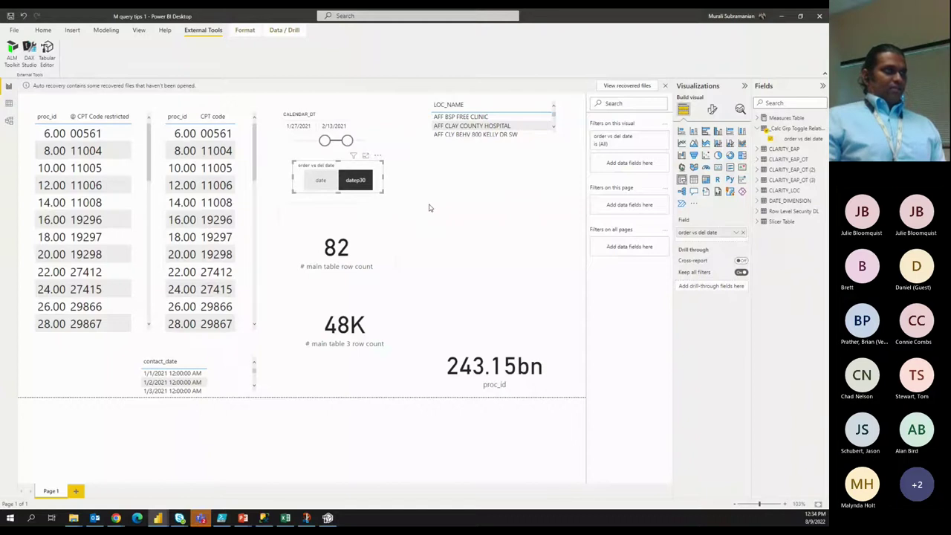
left_click(325, 185)
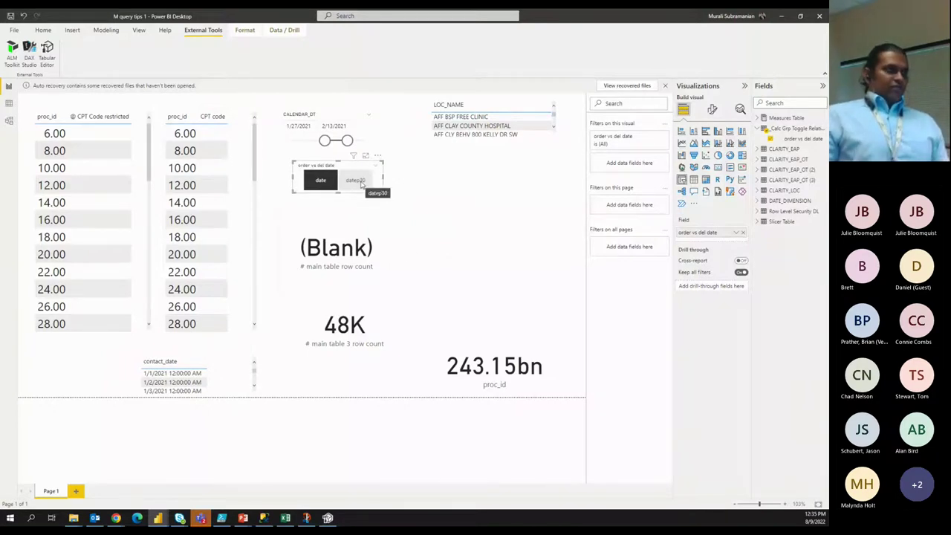
left_click(327, 182)
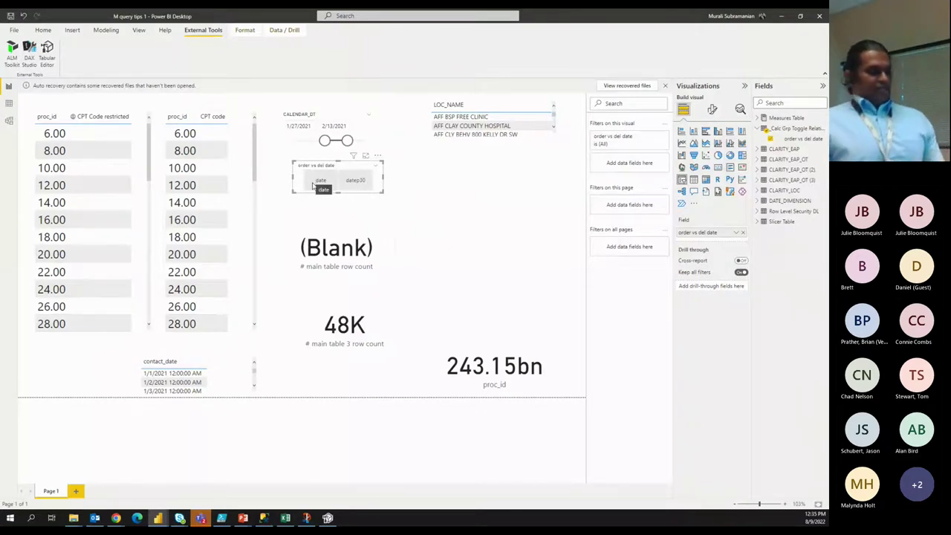
key("alt+Tab")
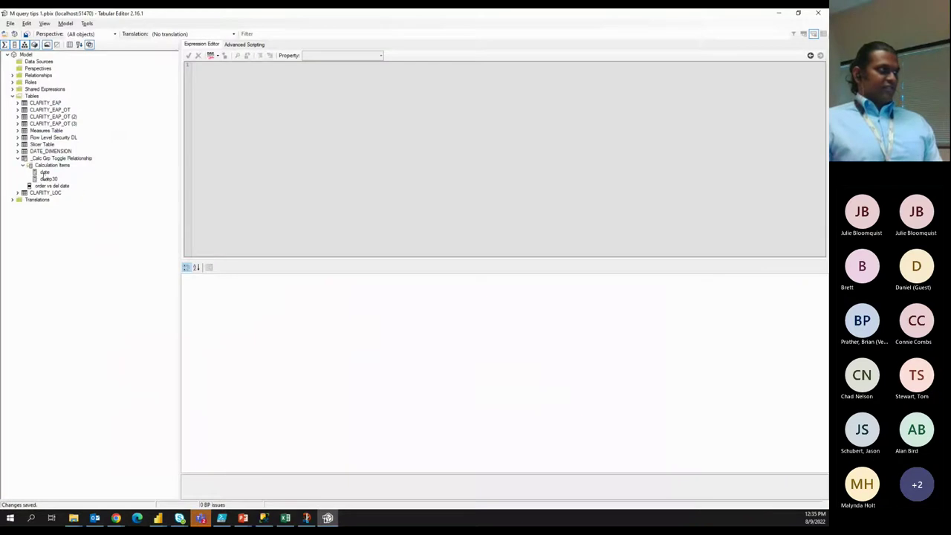
left_click(45, 173)
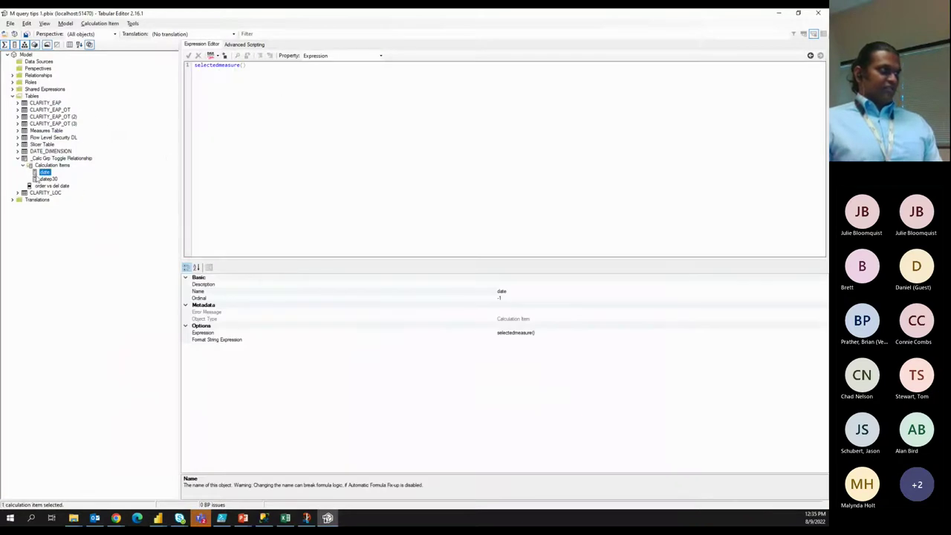
left_click(48, 179)
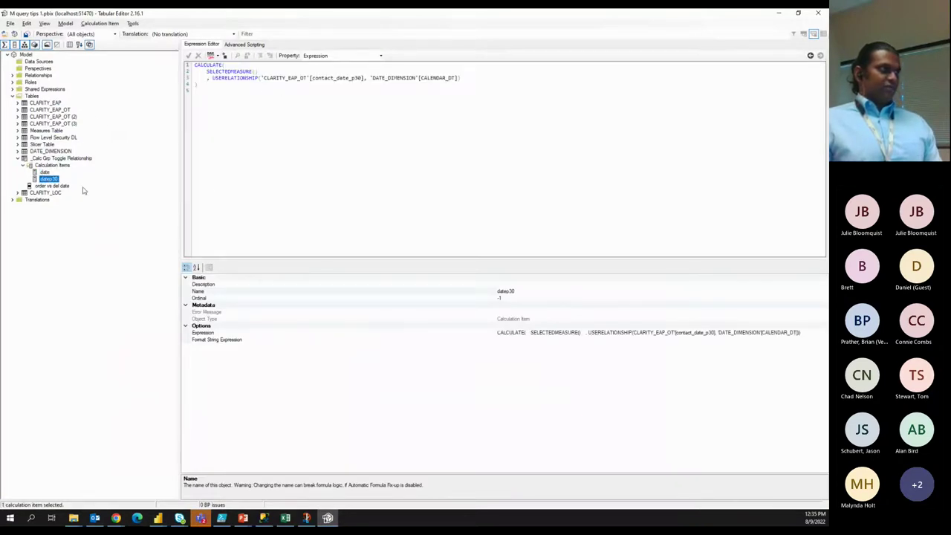
left_click(45, 172)
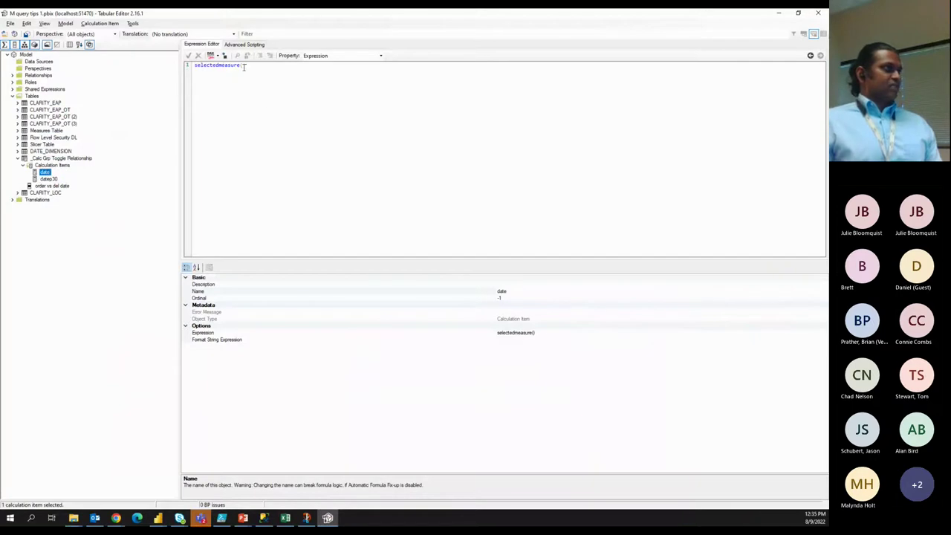
key("alt+Tab")
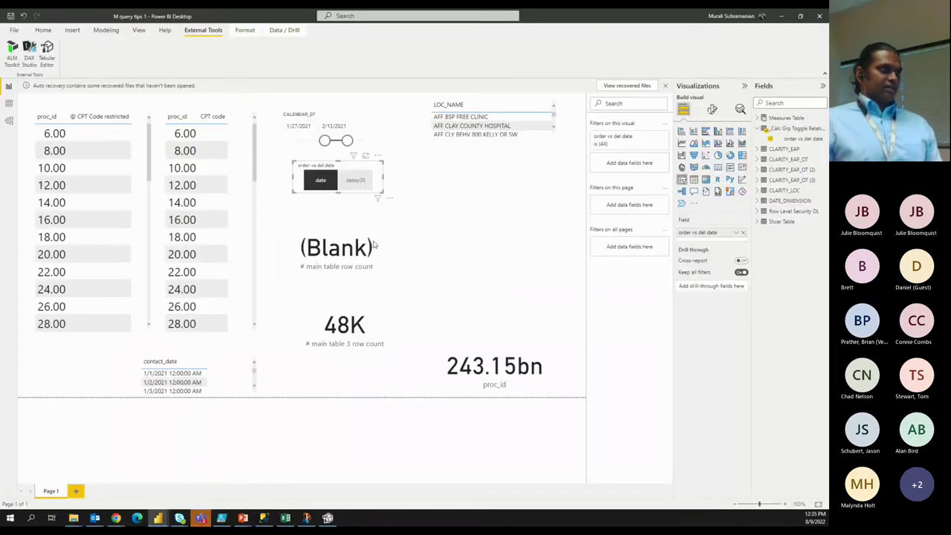
Inspect the # main table row count measure, then view the model diagram's CLARITY_EAP_OT–DATE_DIMENSION relationship.
left_click(375, 245)
left_click(759, 118)
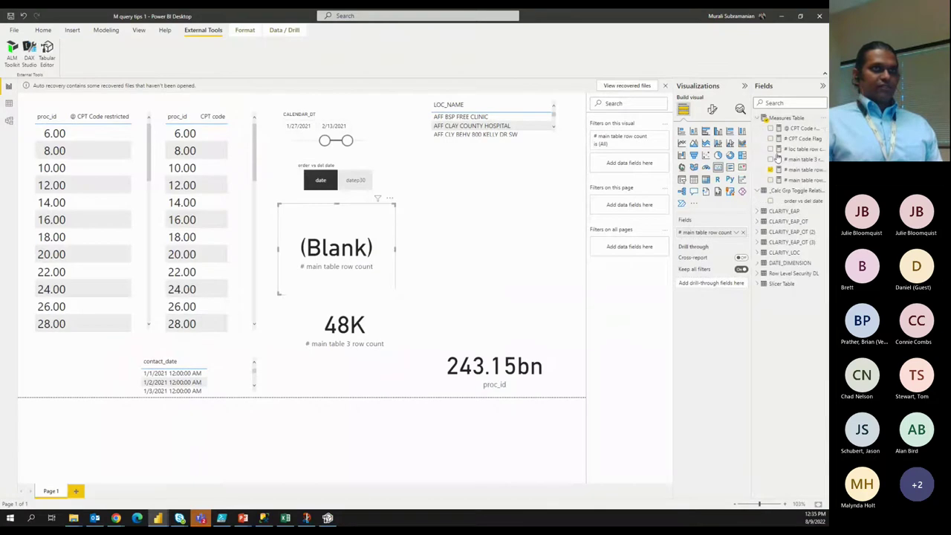
left_click(801, 170)
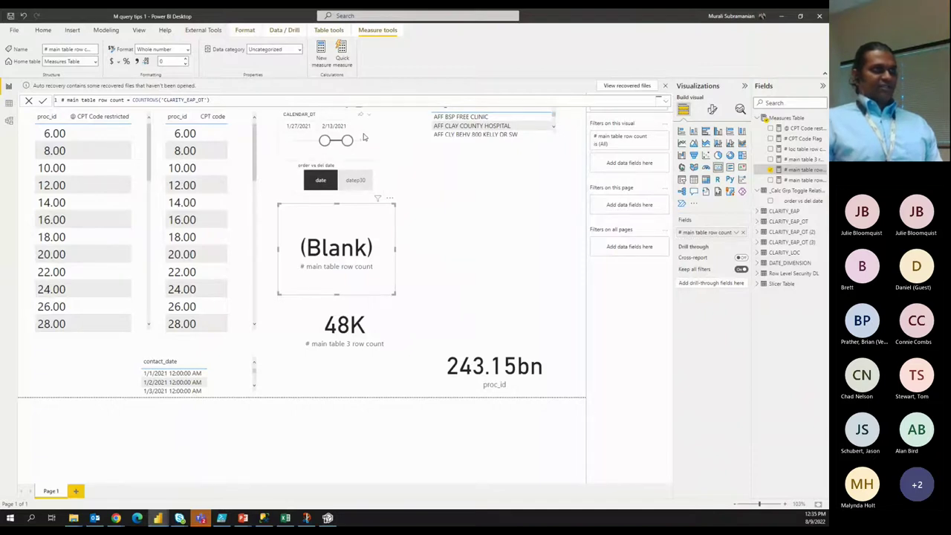
left_click(9, 120)
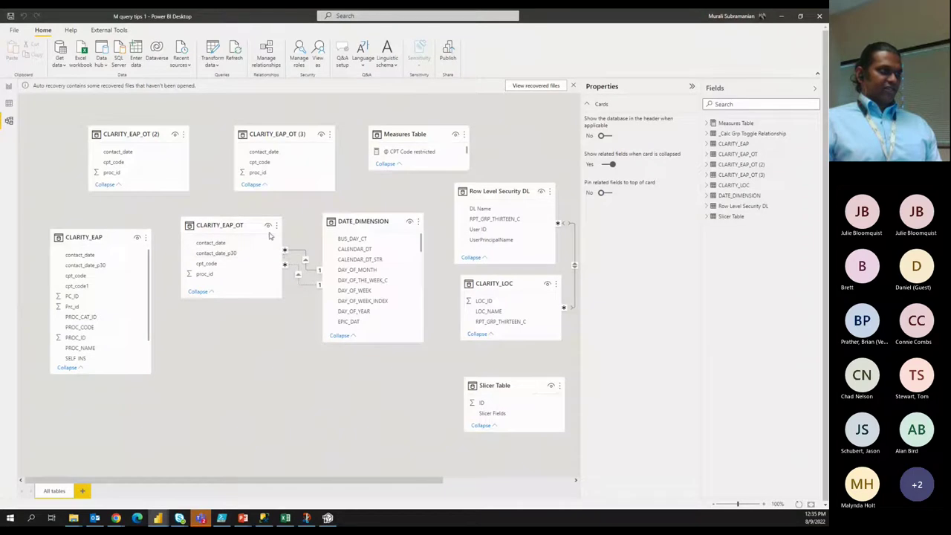
scroll(371, 273, "down", 3)
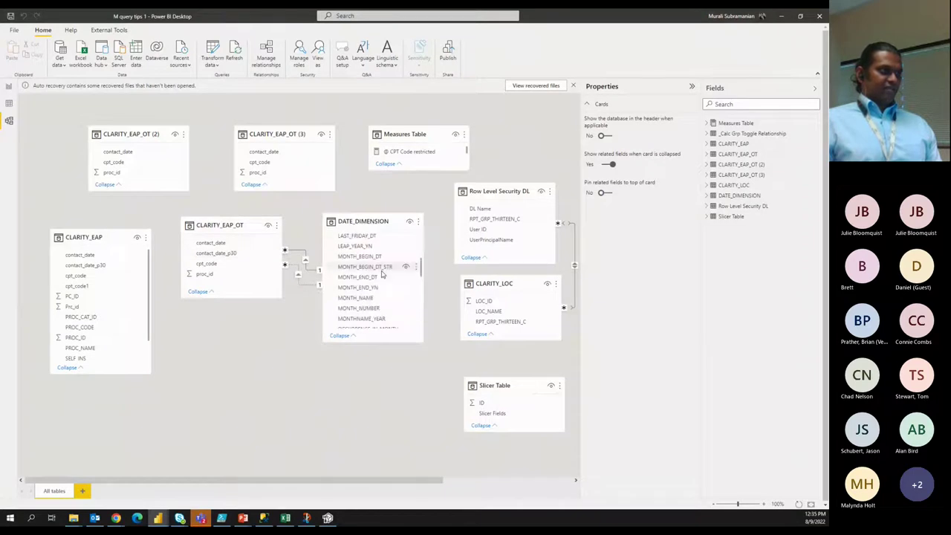
scroll(381, 274, "down", 1)
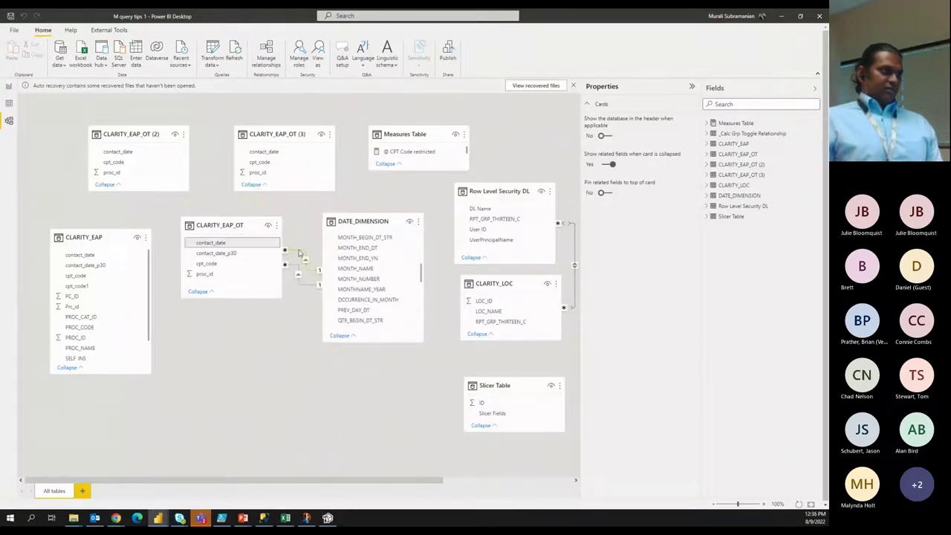
scroll(364, 267, "up", 4)
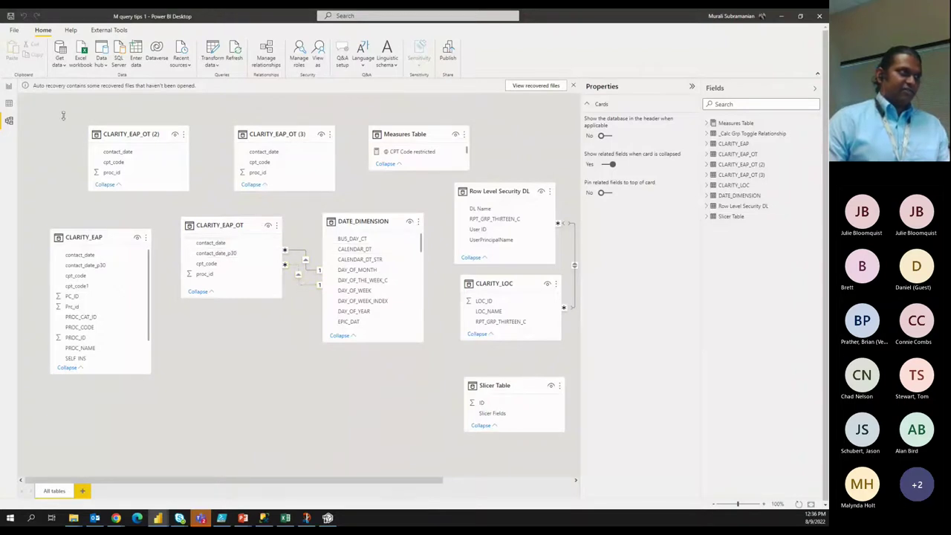
Back on the report, review the # main table row count measure and apply datep30 so the card reads 82.
left_click(9, 87)
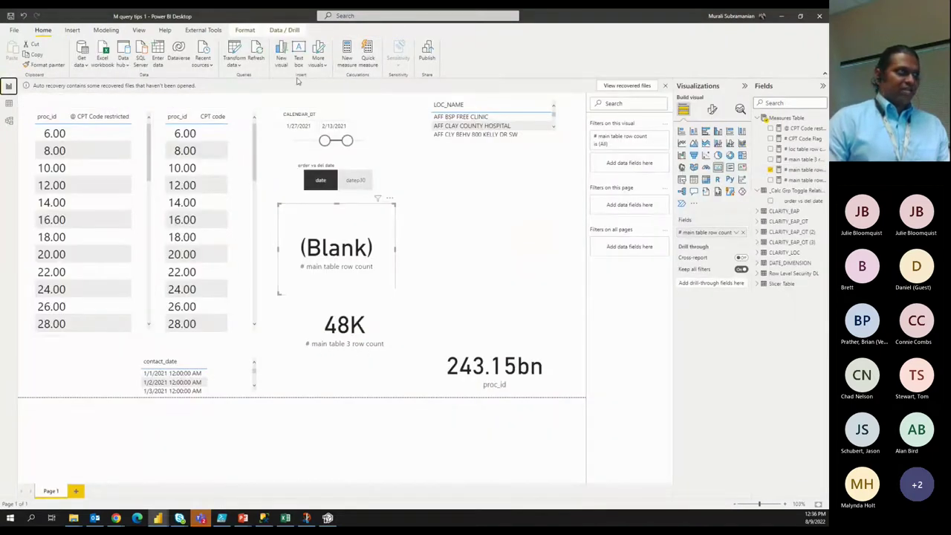
left_click(802, 170)
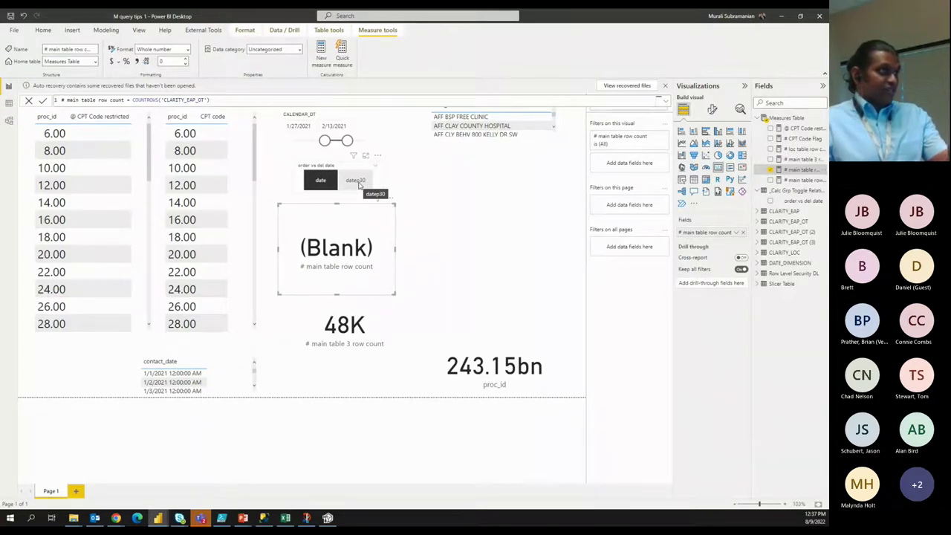
left_click(356, 180)
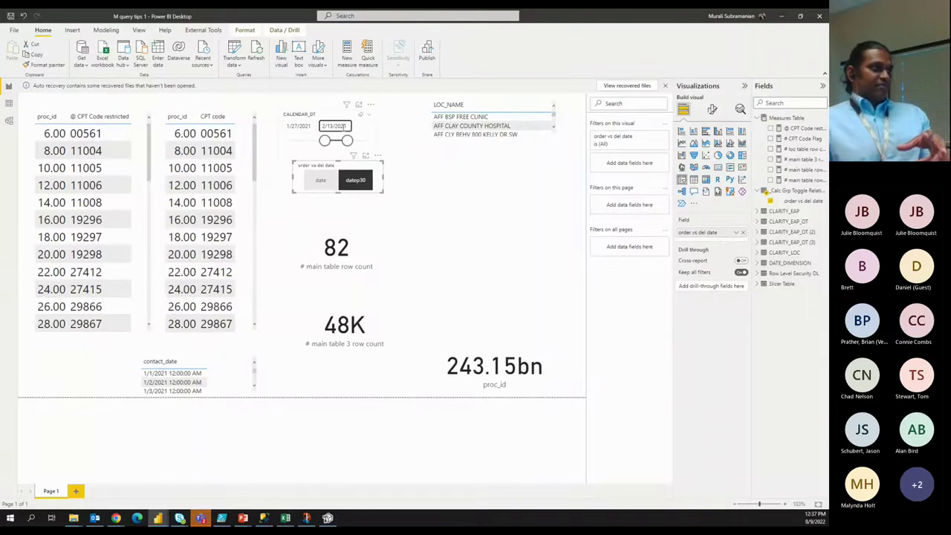
Re-toggle datep30 and compare the main table 3 and # main table row count measure formulas.
left_click(356, 181)
left_click(356, 180)
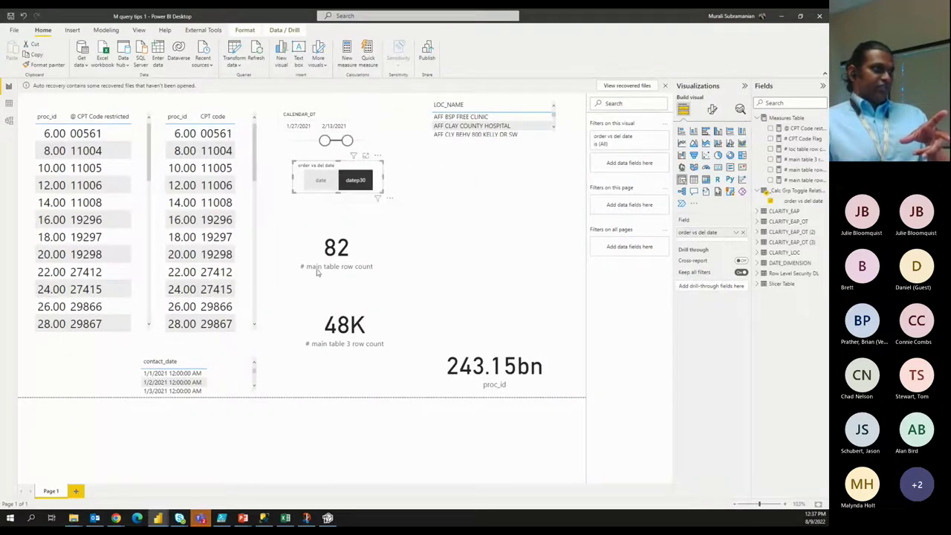
left_click(796, 159)
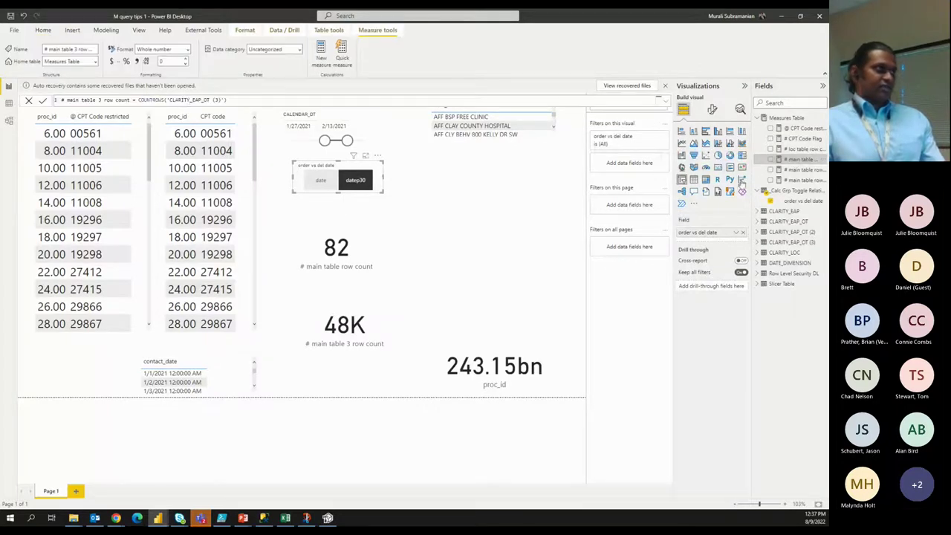
left_click(368, 240)
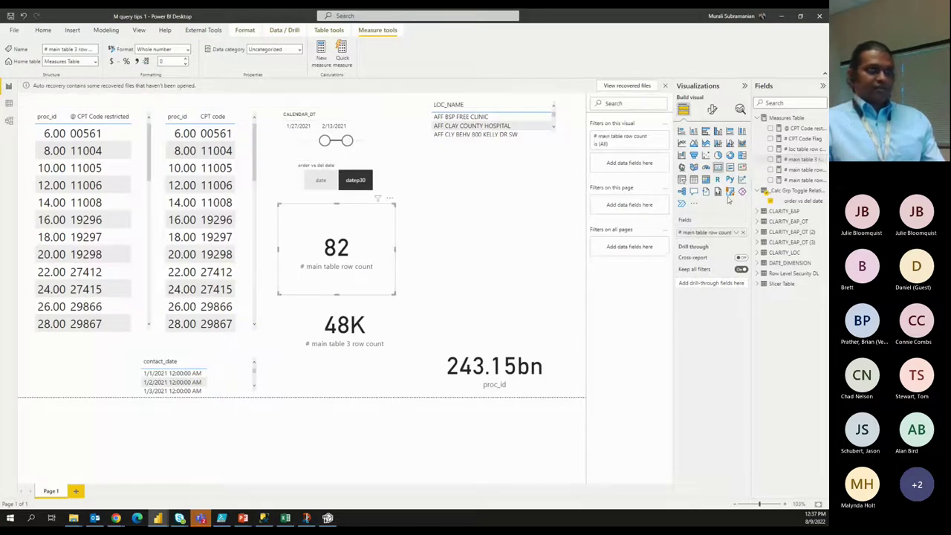
left_click(803, 170)
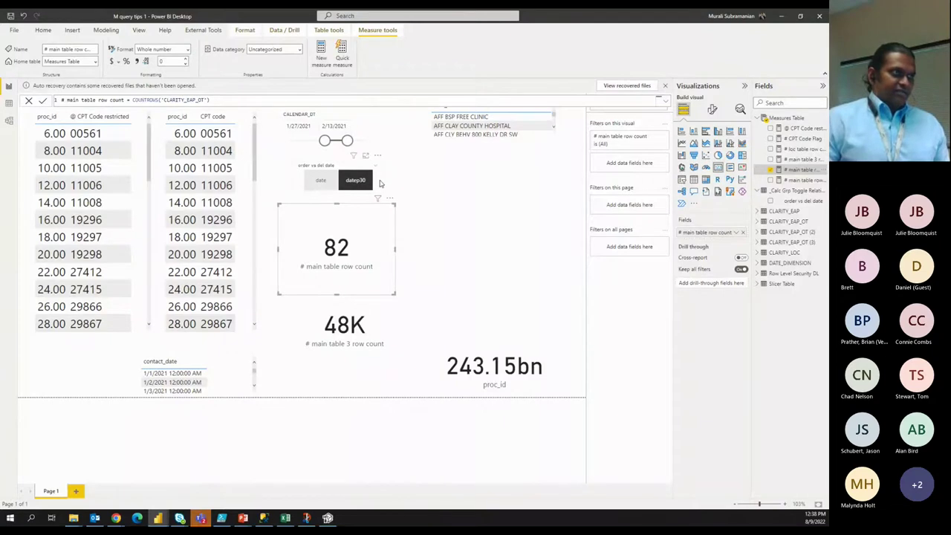
Re-apply datep30 in the order vs del date slicer, then deselect it on the canvas.
left_click(379, 182)
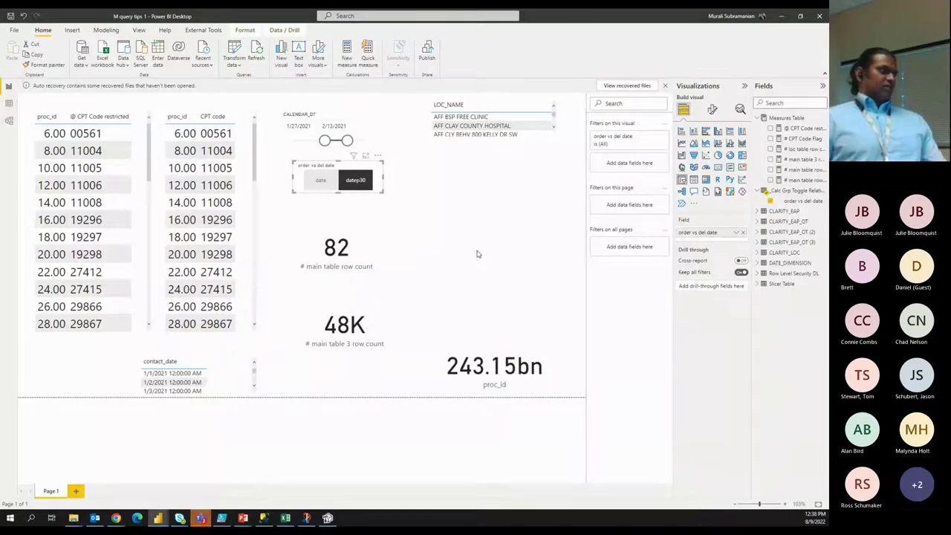
left_click(370, 175)
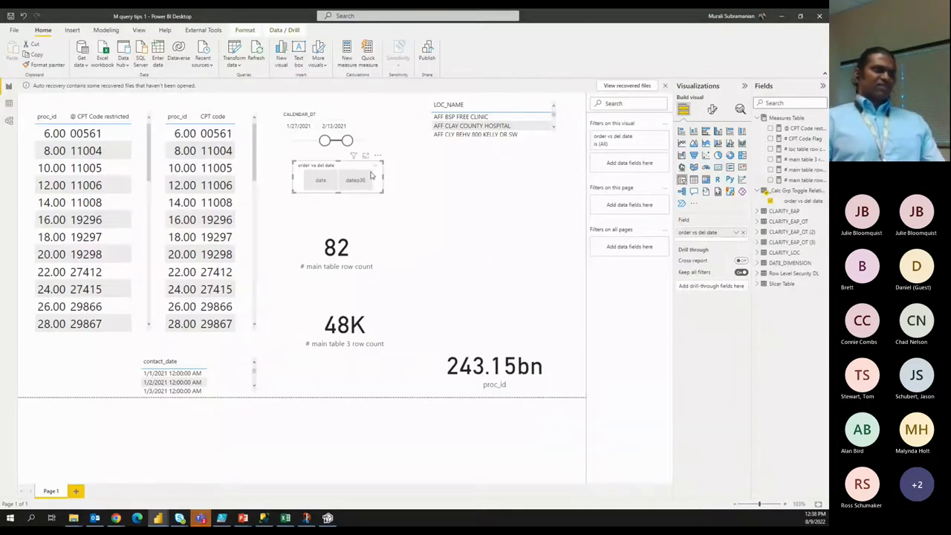
left_click(370, 175)
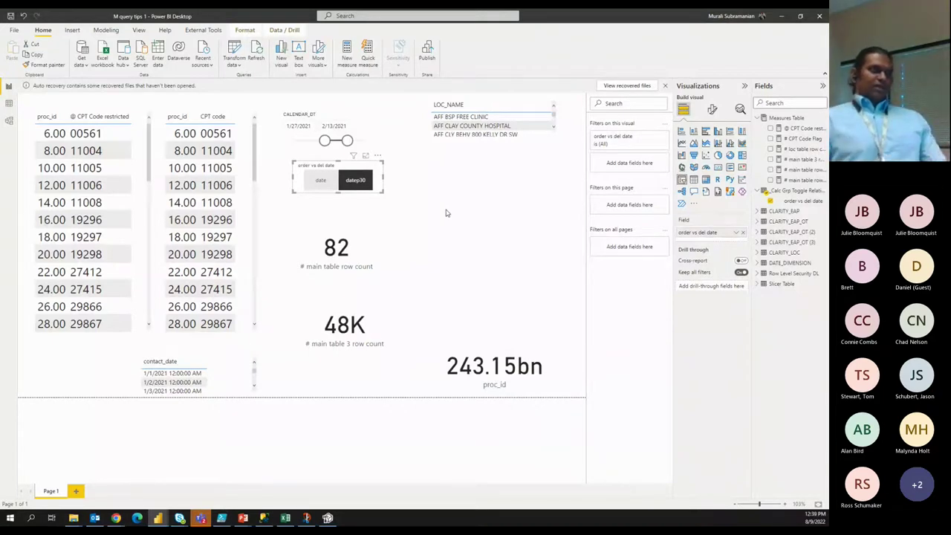
left_click(439, 228)
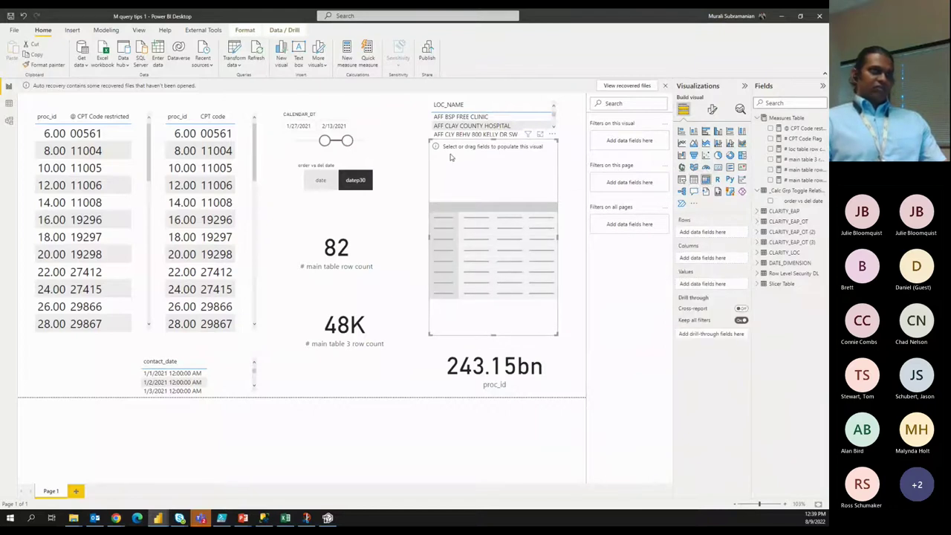
Place the matrix below the location list with order vs del date columns and row-count values; start CALENDAR_DT at 1/1/2021.
left_click_drag(428, 139, 424, 184)
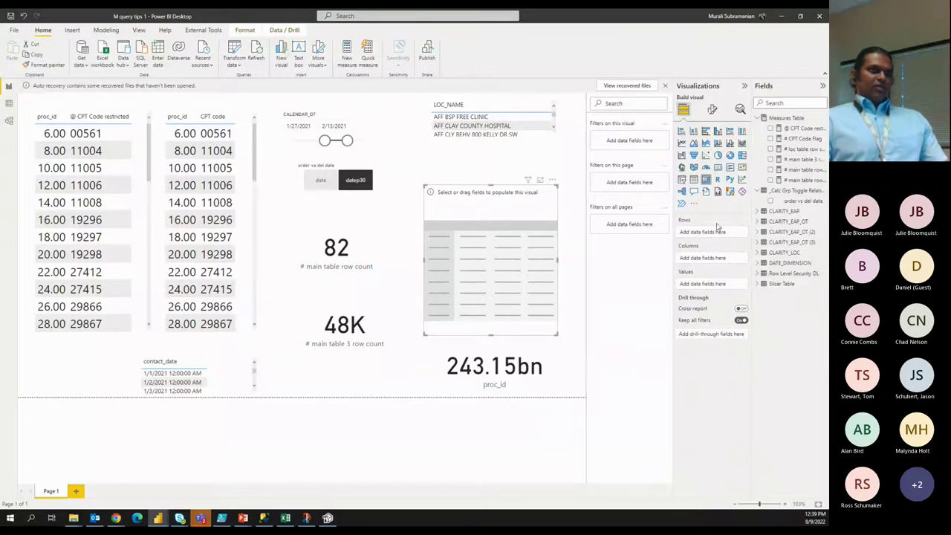
left_click_drag(796, 202, 719, 264)
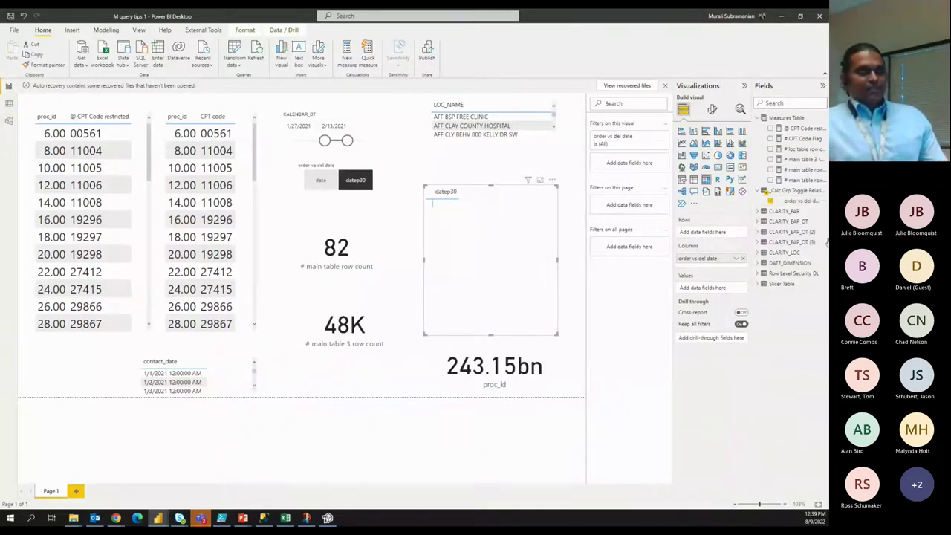
left_click_drag(799, 170, 710, 289)
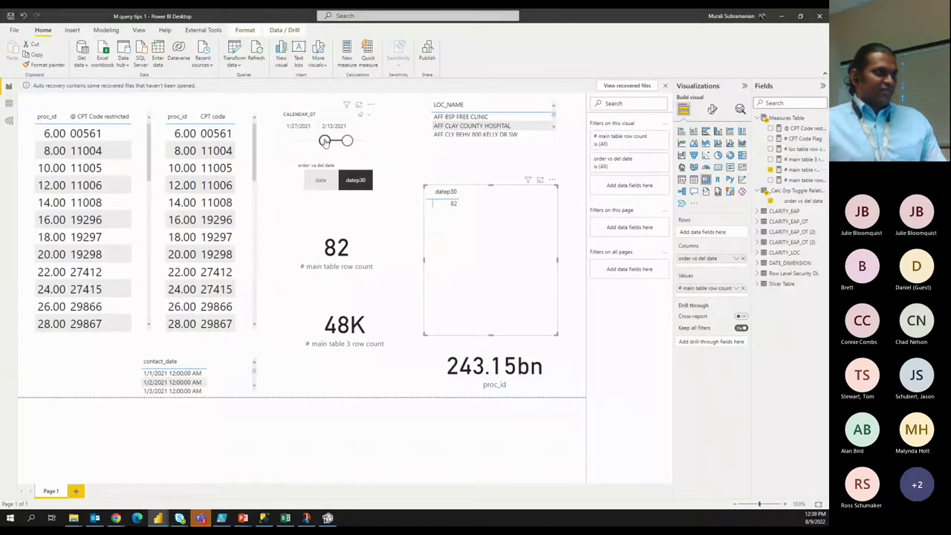
left_click_drag(325, 141, 295, 142)
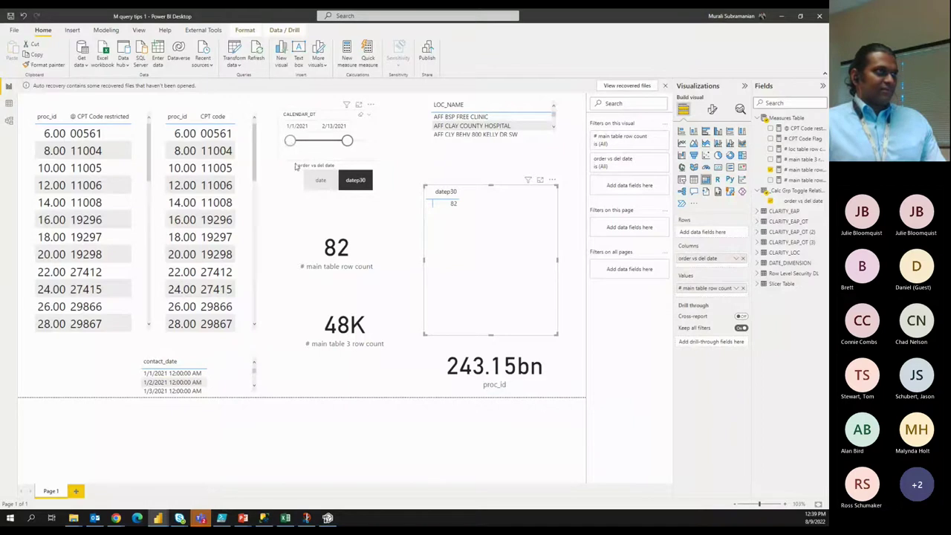
Switch the order vs del date relationship toggle to date.
left_click(289, 141)
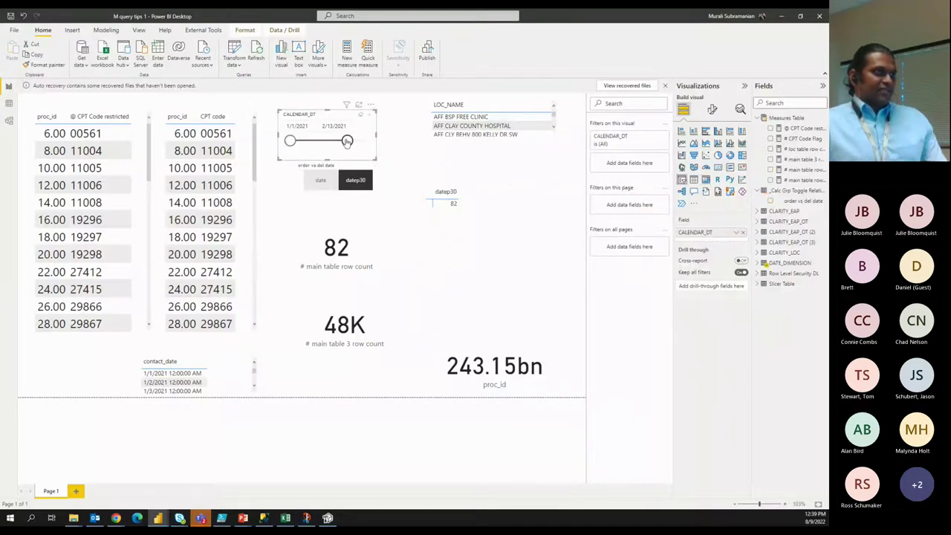
left_click(328, 186)
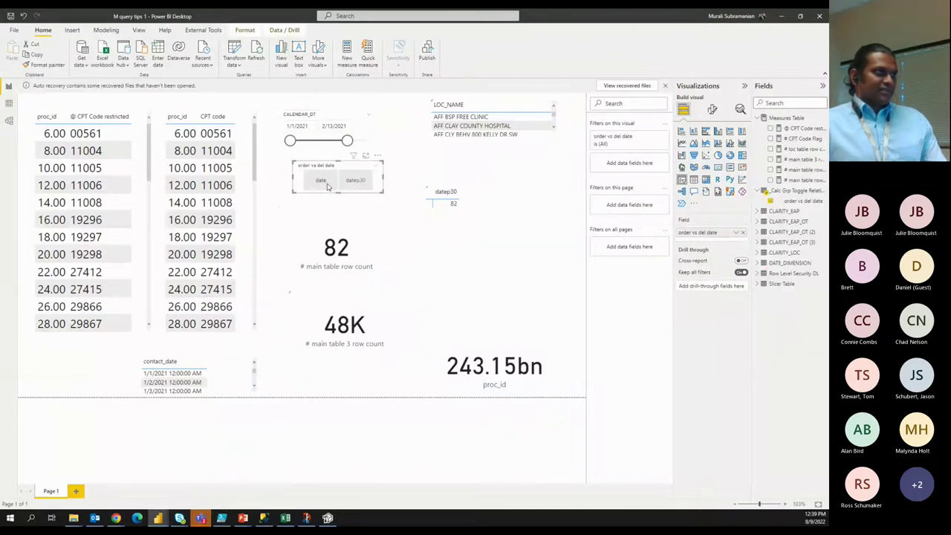
left_click(328, 186)
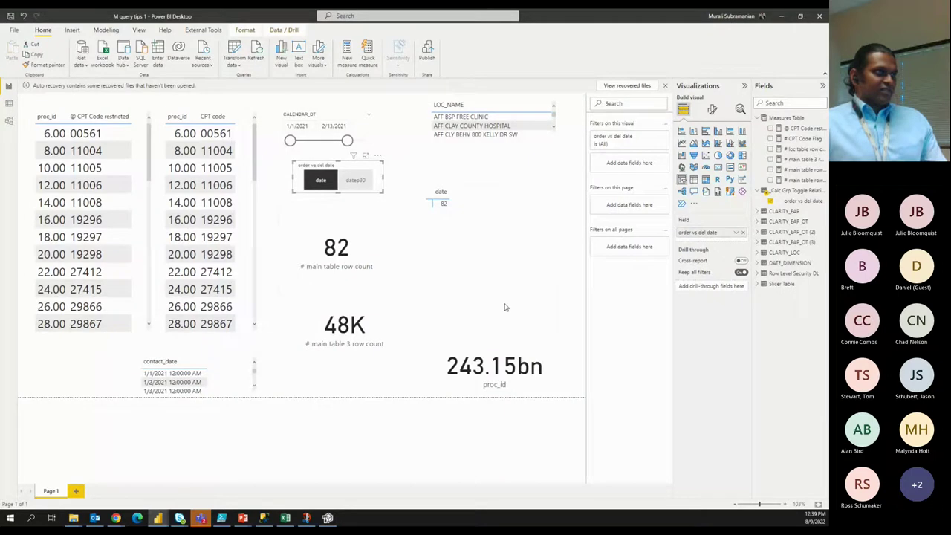
Check the matrix shows date with 82, re-toggle date, and return to the 'Power Query, DAX and DX' slide.
left_click(508, 242)
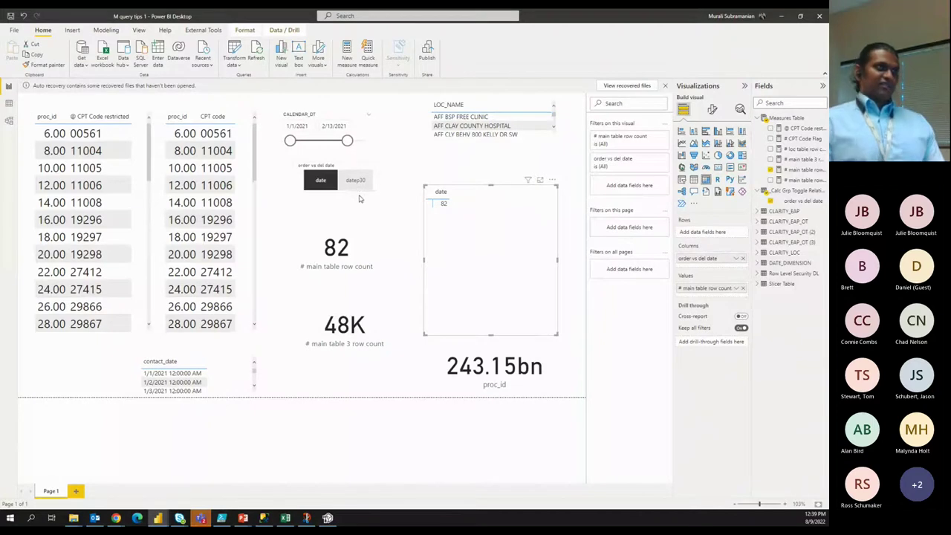
left_click(306, 174)
left_click(309, 178)
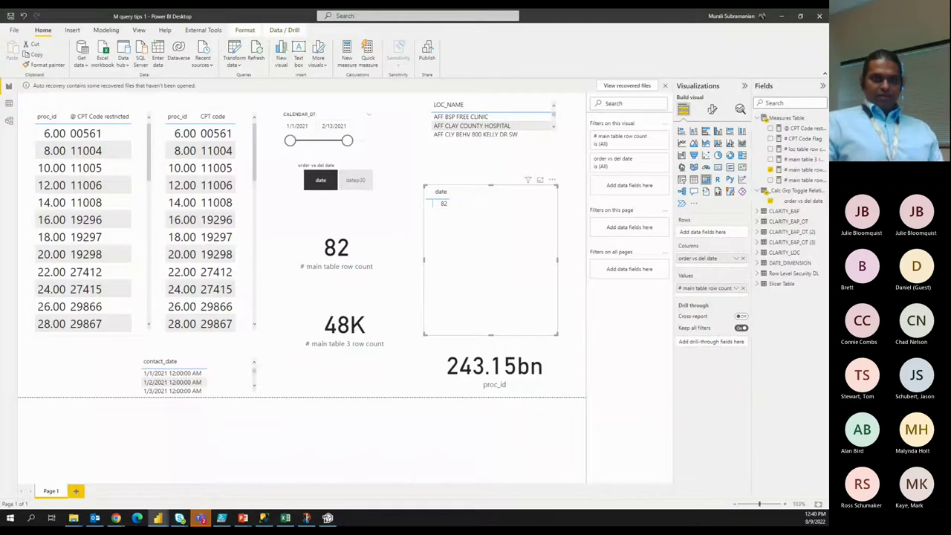
key("alt+Tab")
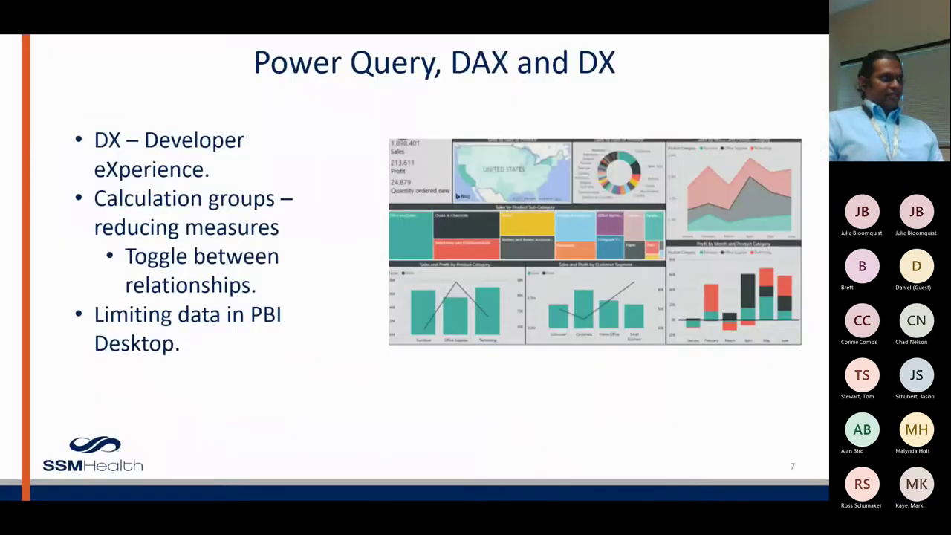
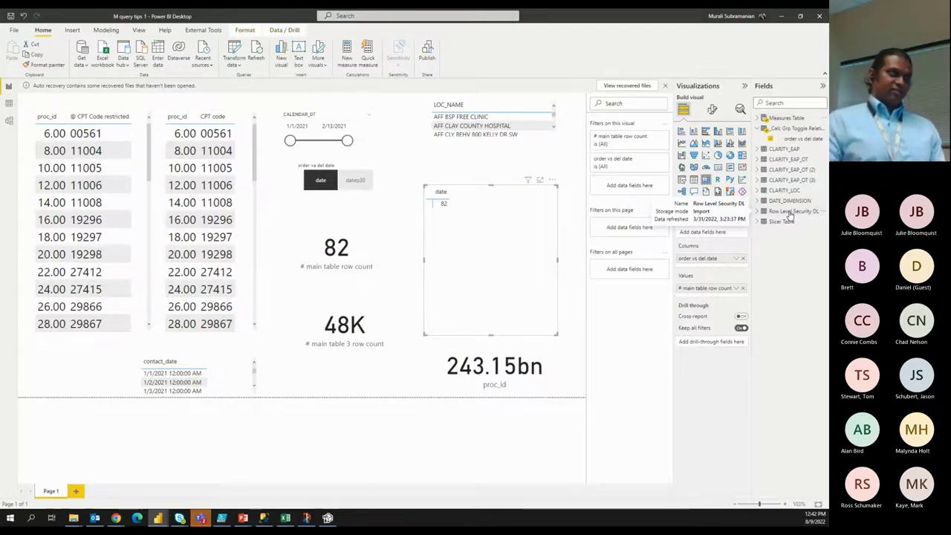
Expand Row Level Security DL and widen the Fields pane to read DL Name, RPT_GRP_THIRTEEN_C, User ID, UserPrincipalName.
left_click(757, 213)
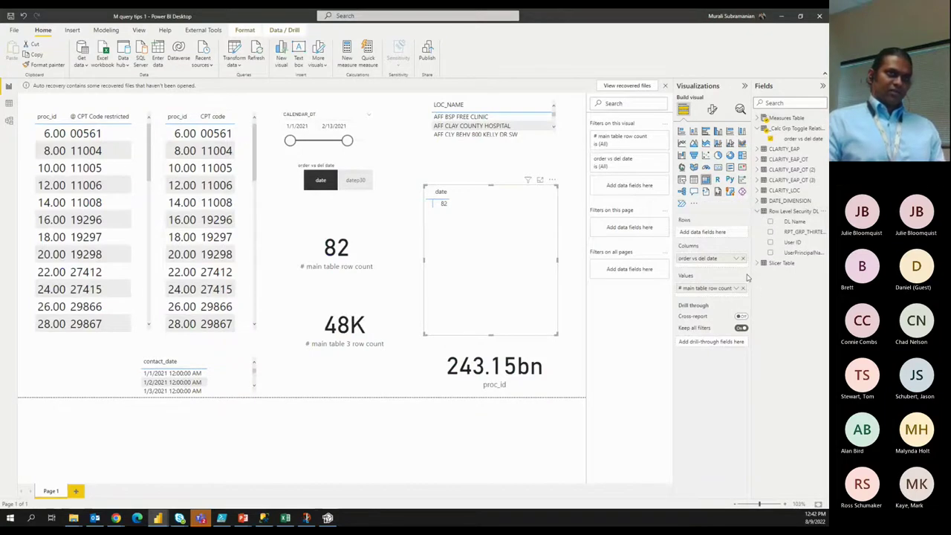
left_click_drag(751, 275, 730, 277)
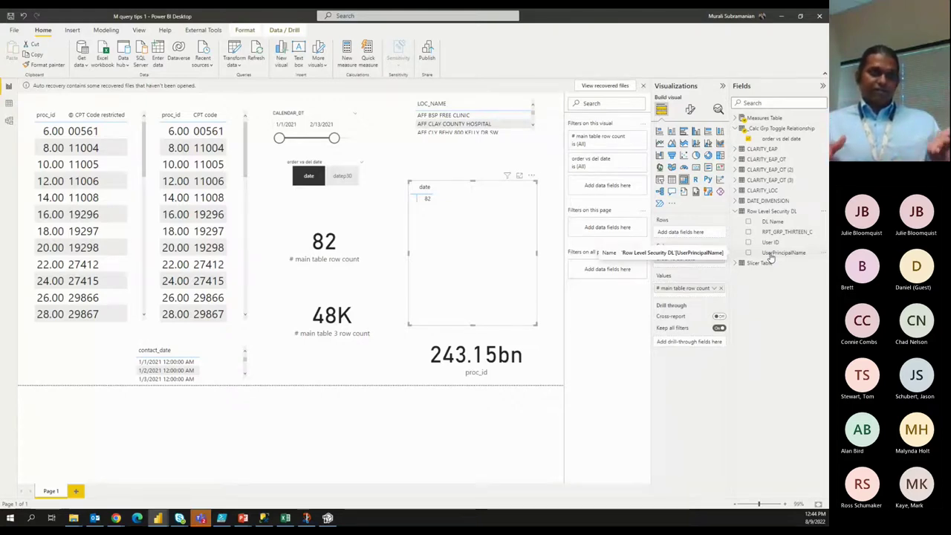
left_click_drag(770, 256, 824, 261)
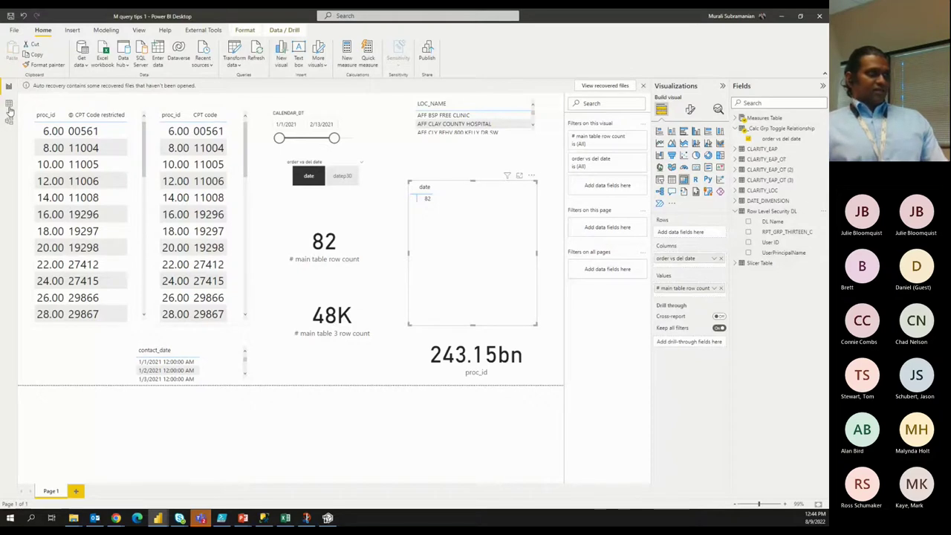
In Data view, narrow the UserPrincipalName, DL Name and RPT_GRP_THIRTEEN_C columns, then collapse the table in Report view.
left_click(770, 212)
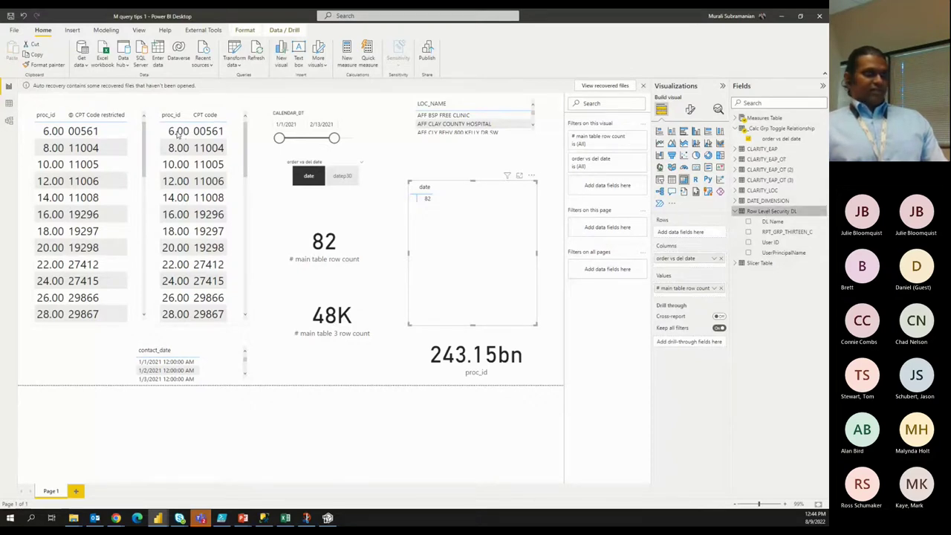
left_click(9, 105)
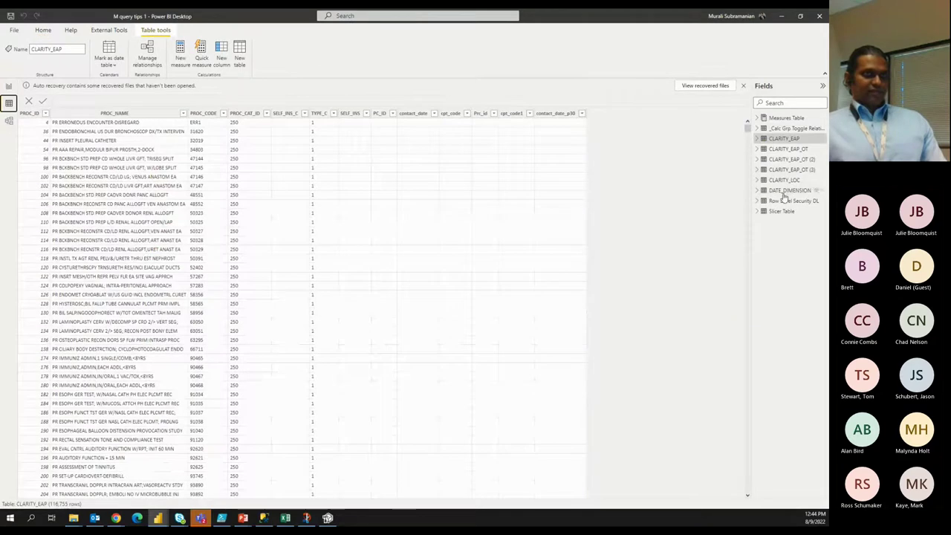
left_click(791, 201)
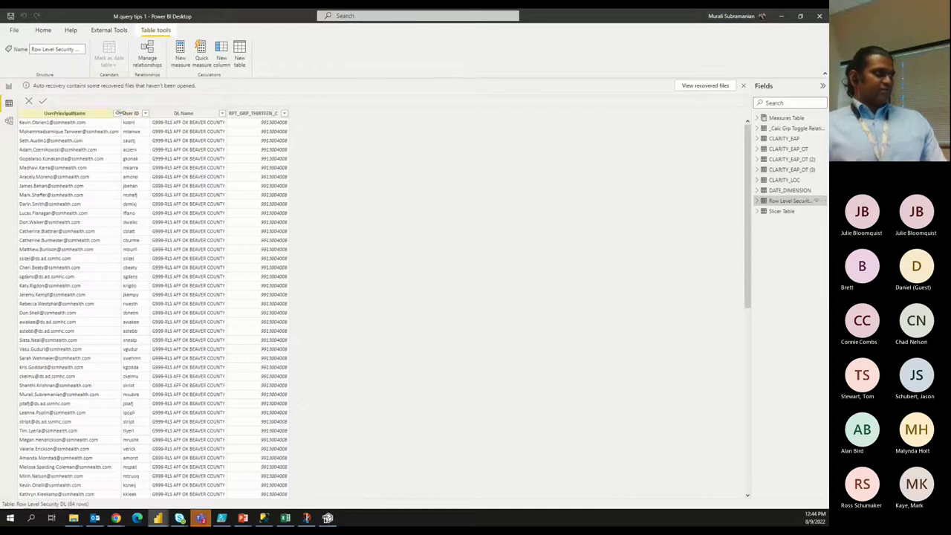
left_click_drag(119, 113, 49, 114)
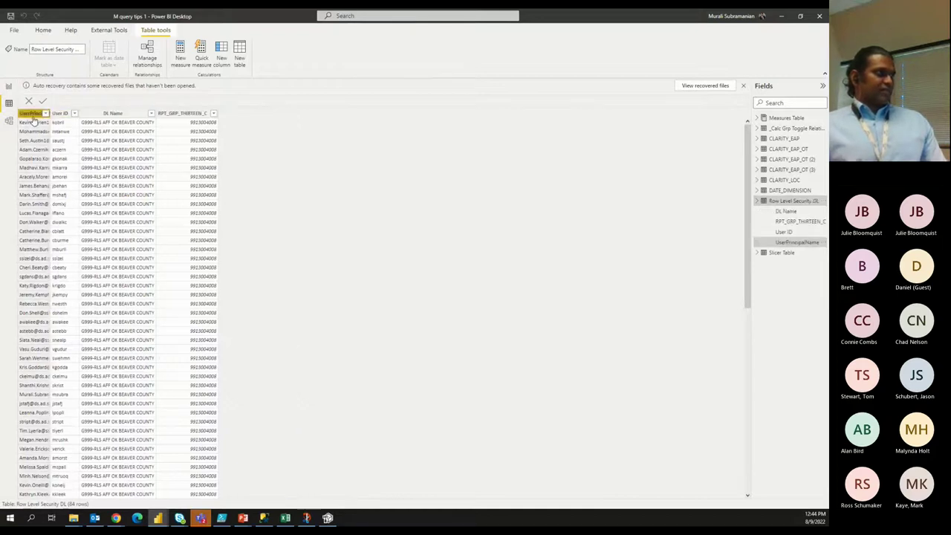
left_click(33, 115)
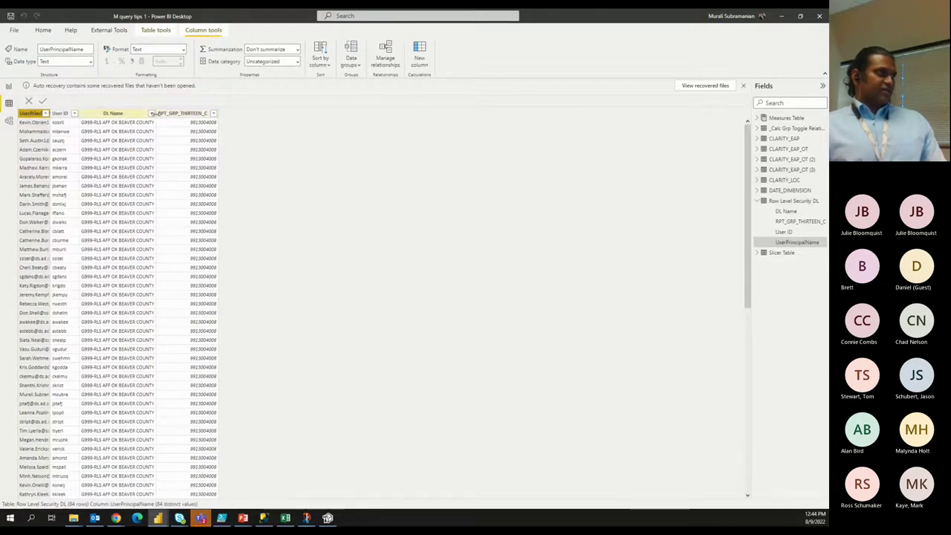
left_click_drag(151, 113, 132, 113)
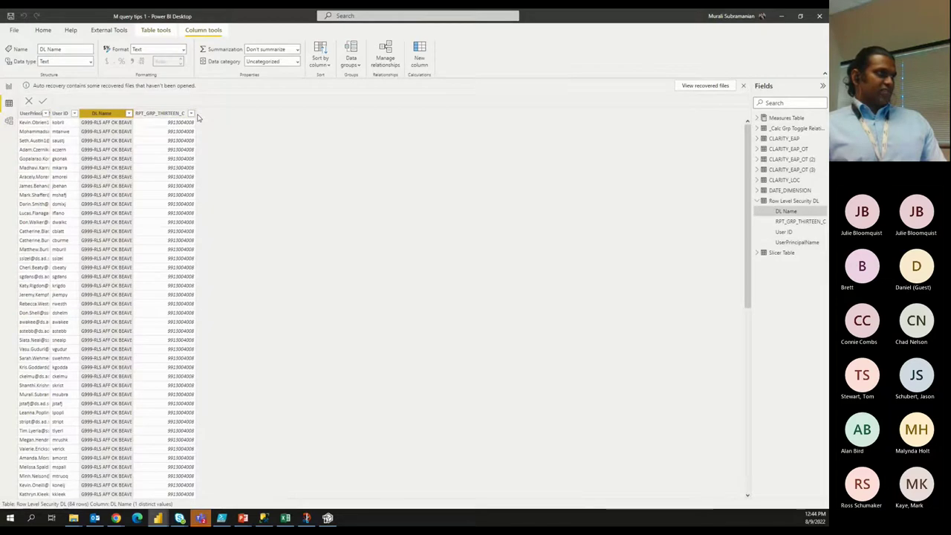
left_click_drag(196, 116, 136, 118)
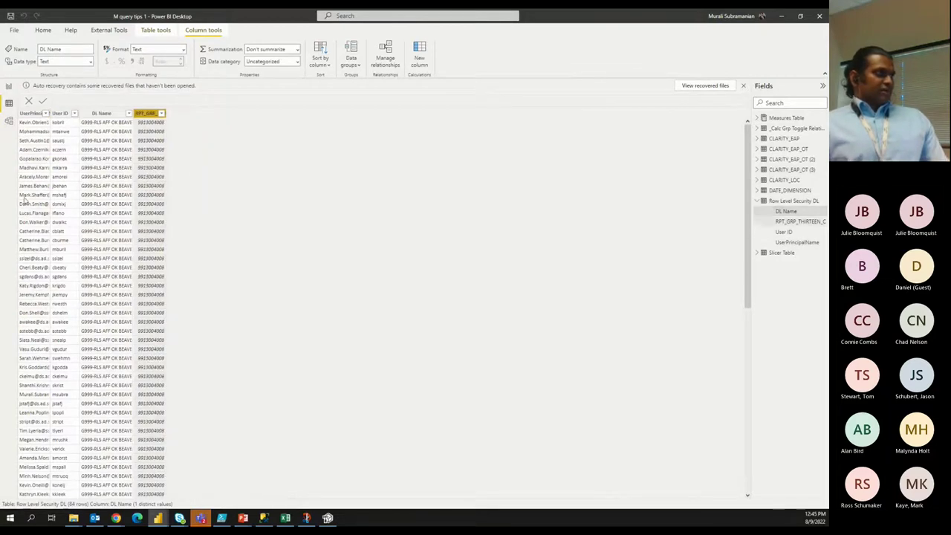
left_click(9, 86)
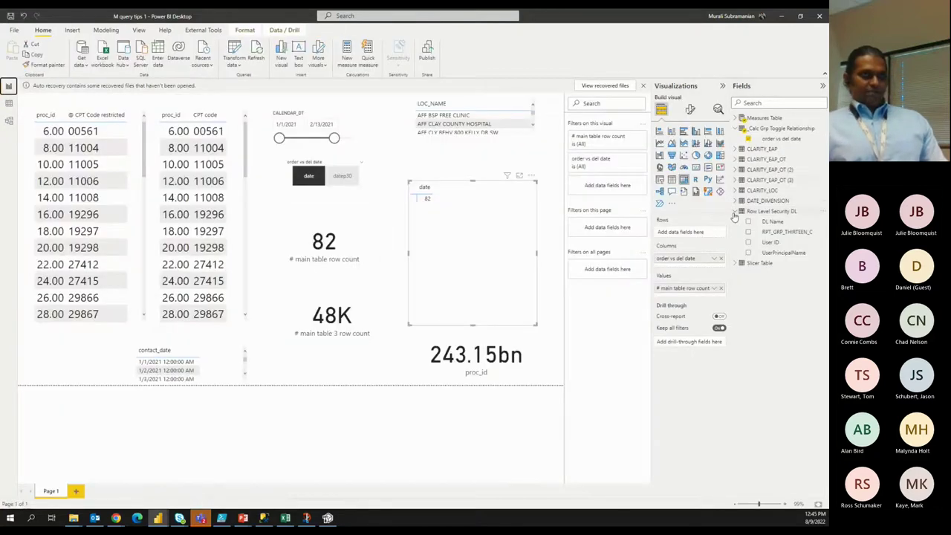
left_click(734, 213)
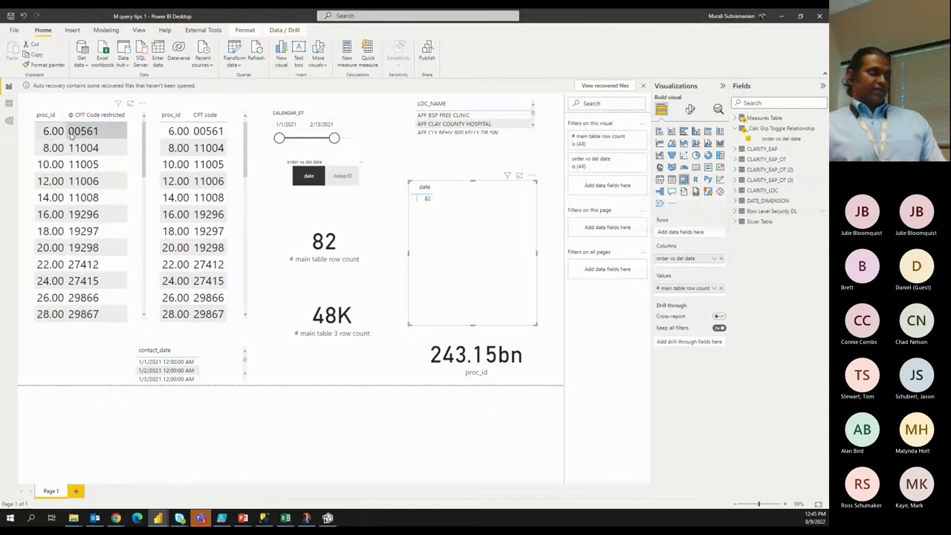
In Model view, inspect the many-to-many Row Level Security DL–CLARITY_LOC relationship properties, then bring up Manage roles.
left_click(9, 120)
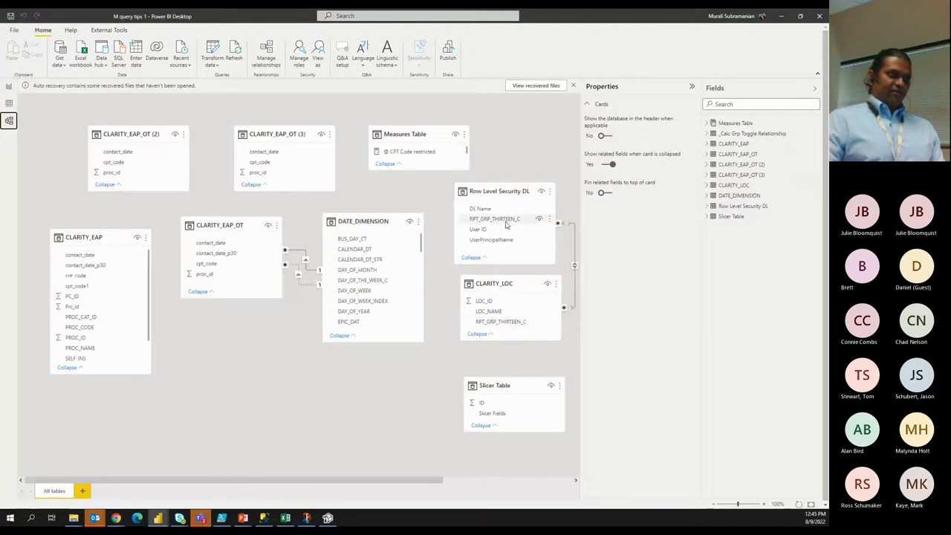
right_click(576, 268)
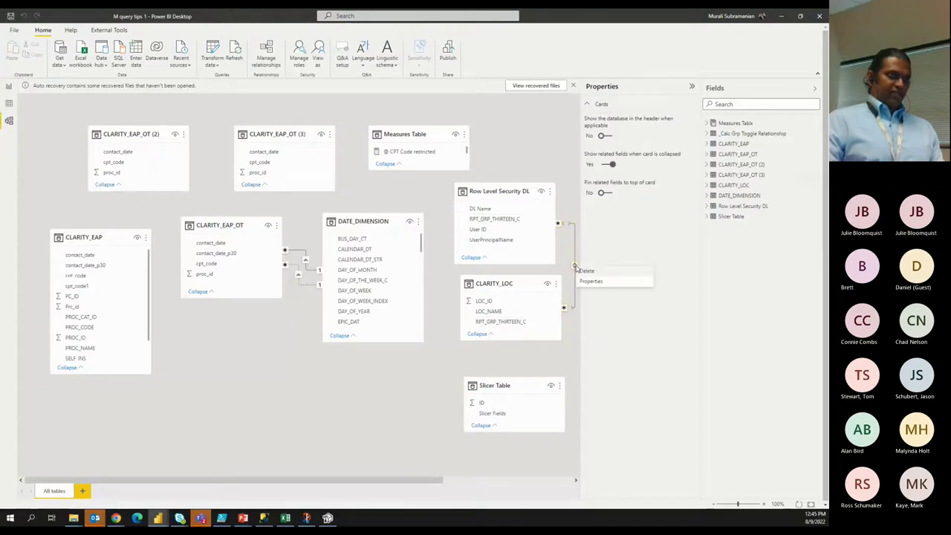
left_click(582, 280)
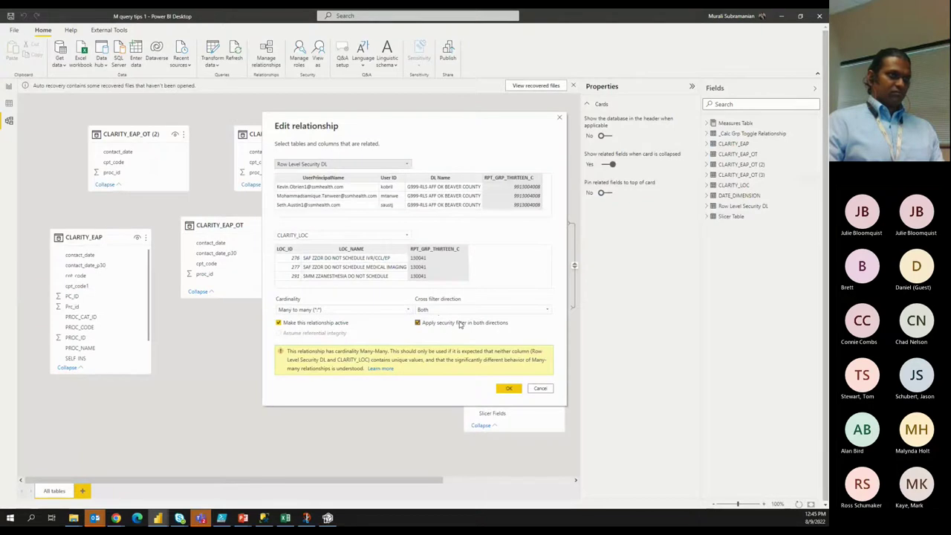
left_click(561, 118)
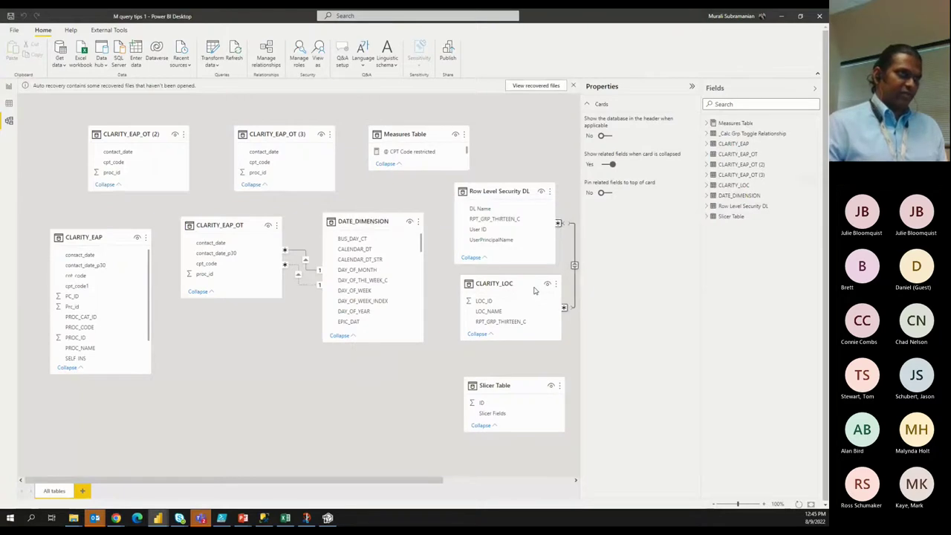
double_click(569, 255)
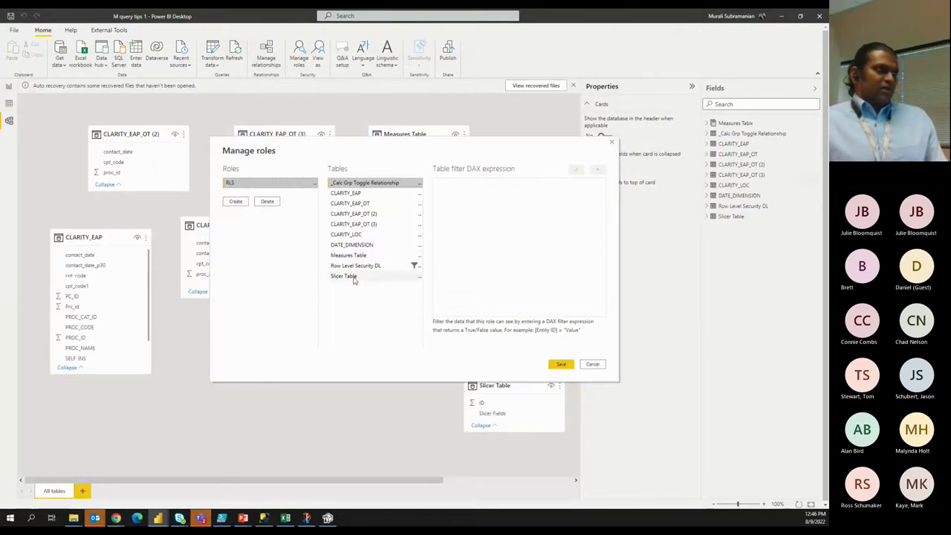
Select and read the [userprincipalname] = userprincipalname() filter on Row Level Security DL, closing without saving.
left_click(359, 269)
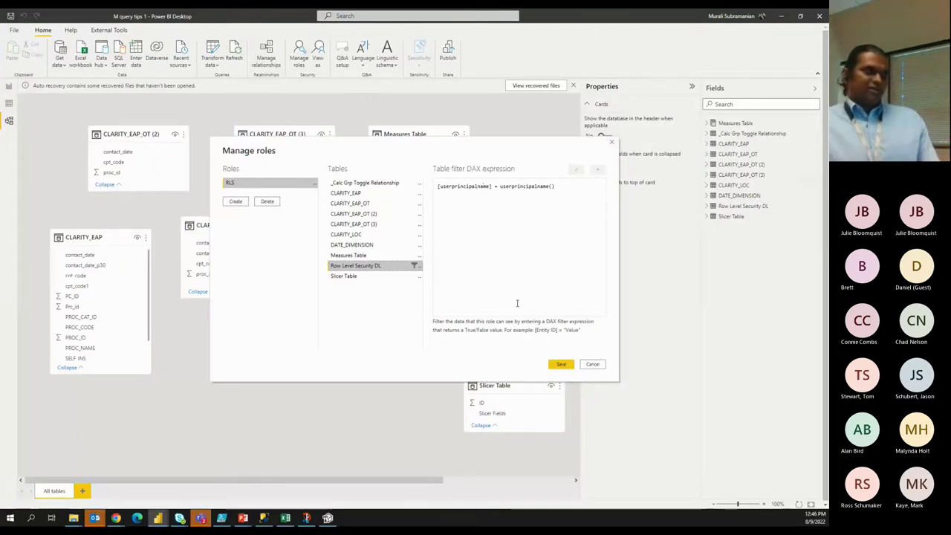
key("ctrl+a")
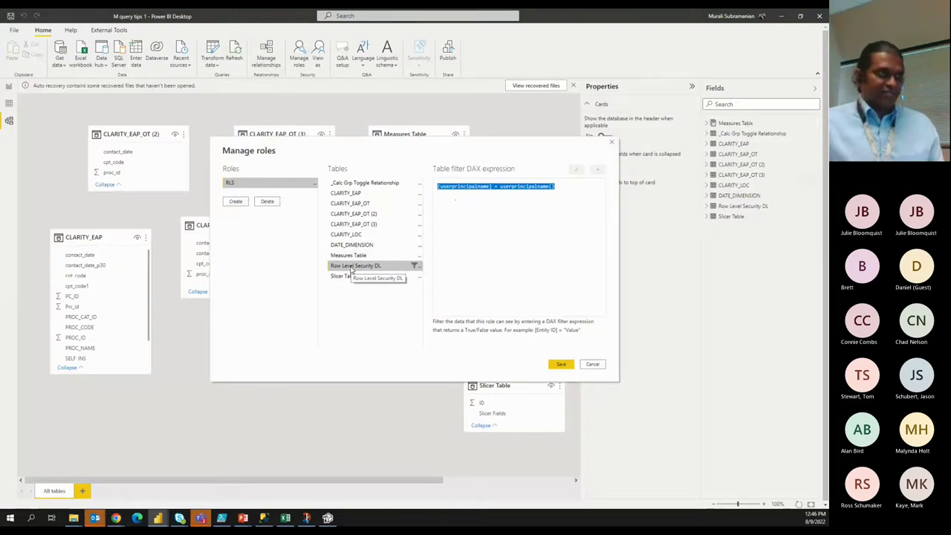
left_click(612, 143)
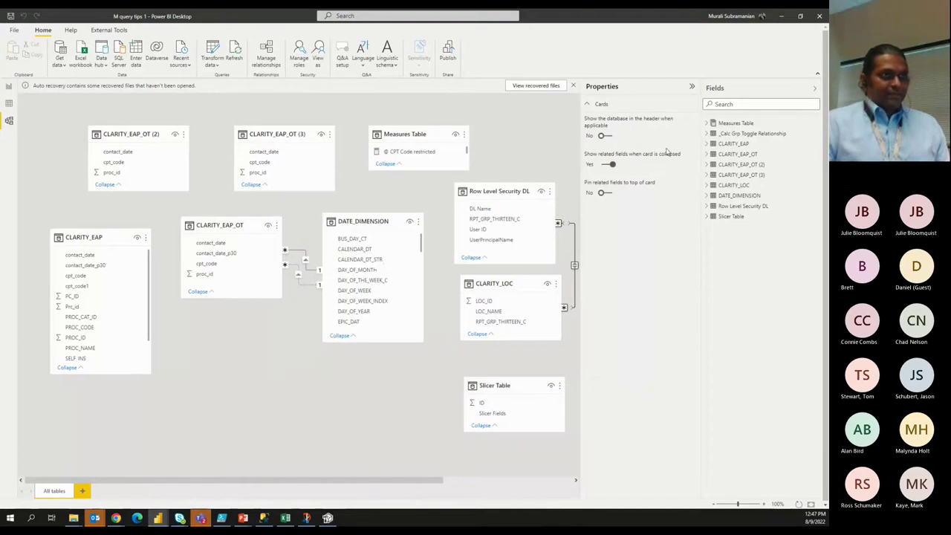
In Report view, use View as > Other user with the test user's e-mail address.
left_click(513, 251)
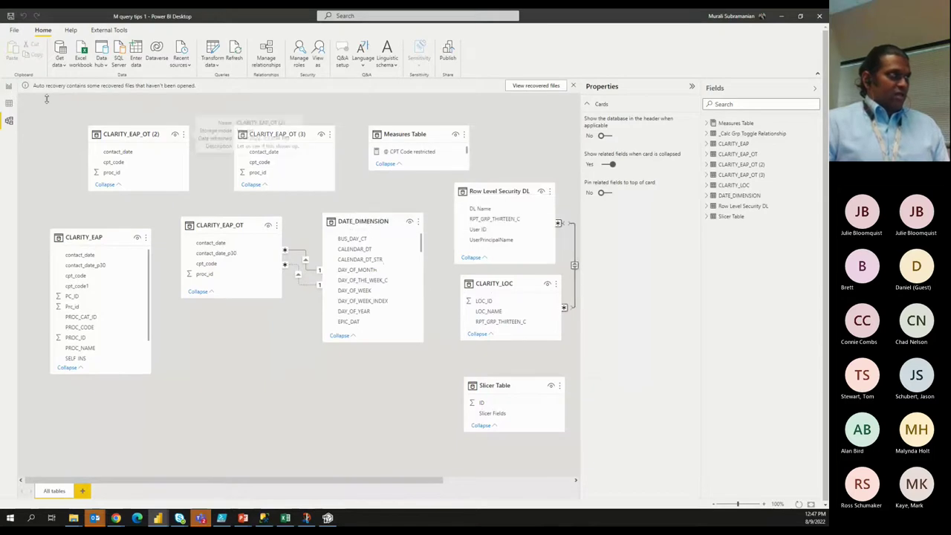
left_click(9, 87)
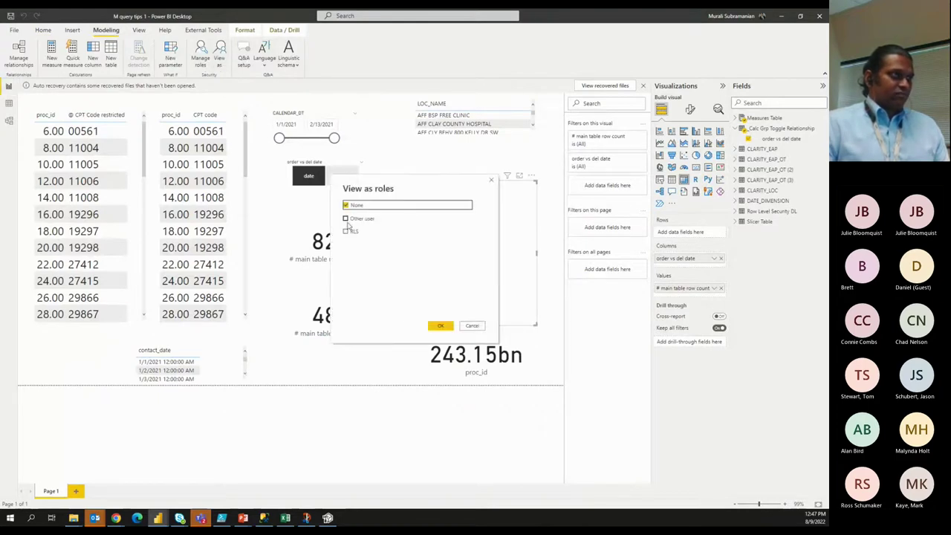
left_click(345, 218)
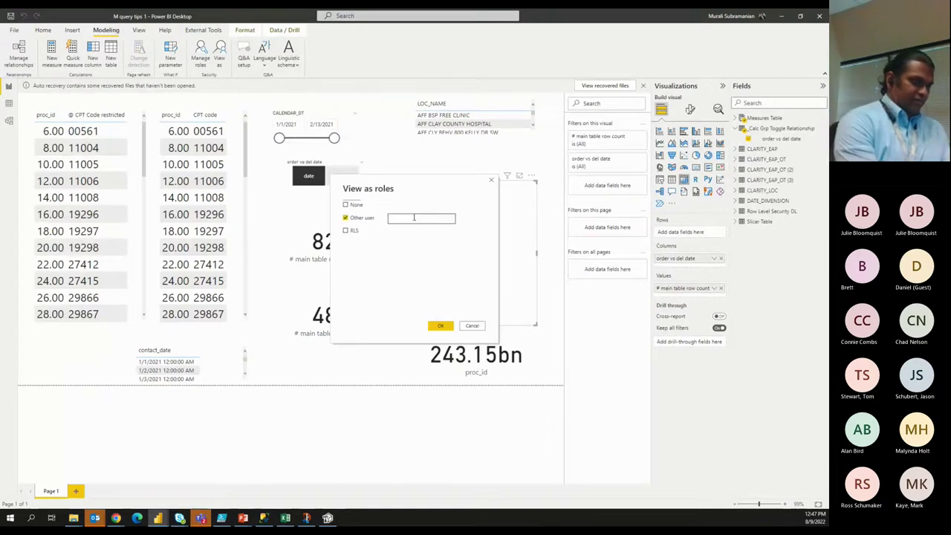
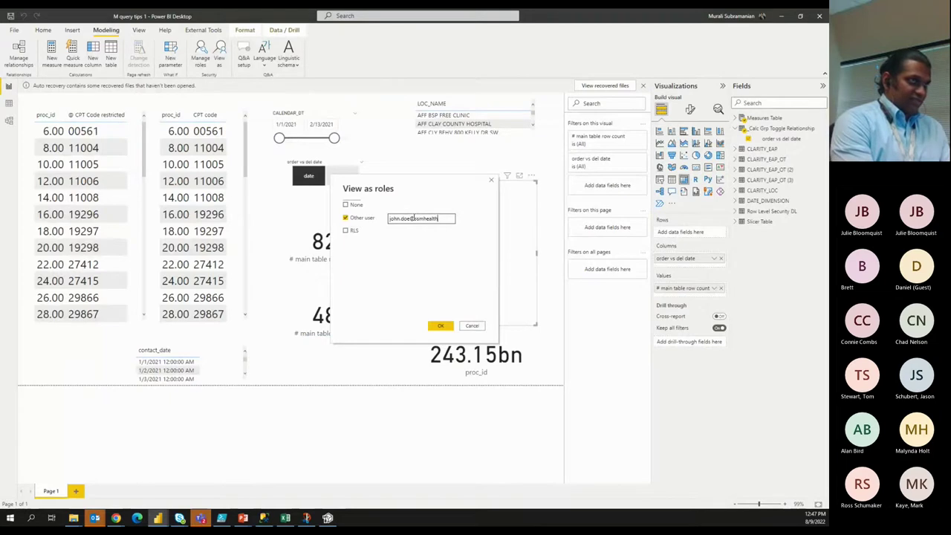
left_click(441, 326)
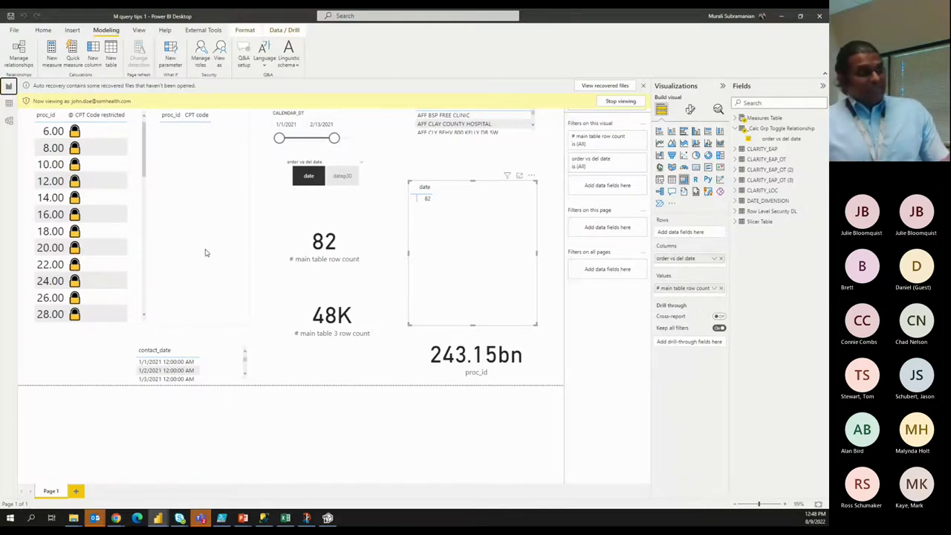
In View as, clear Other user and choose None to show the report without any role.
left_click(9, 121)
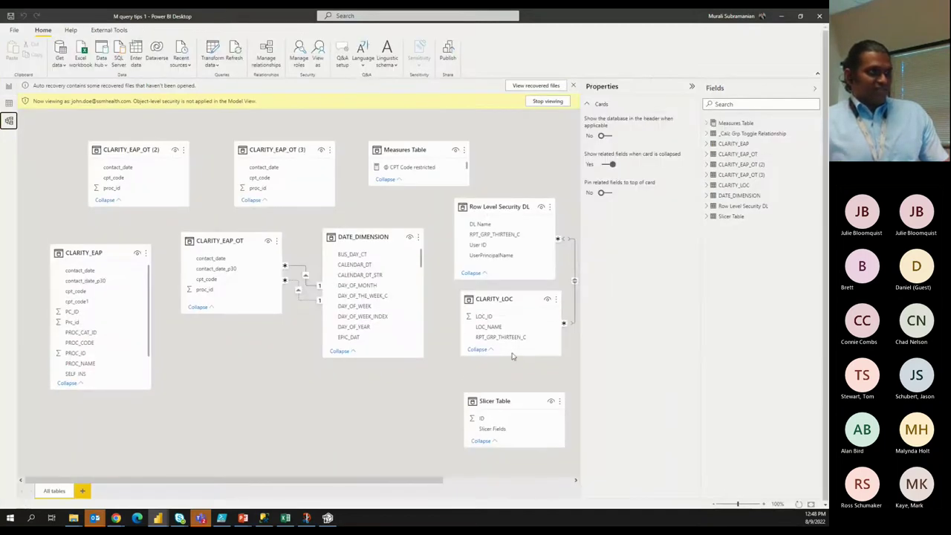
left_click(8, 86)
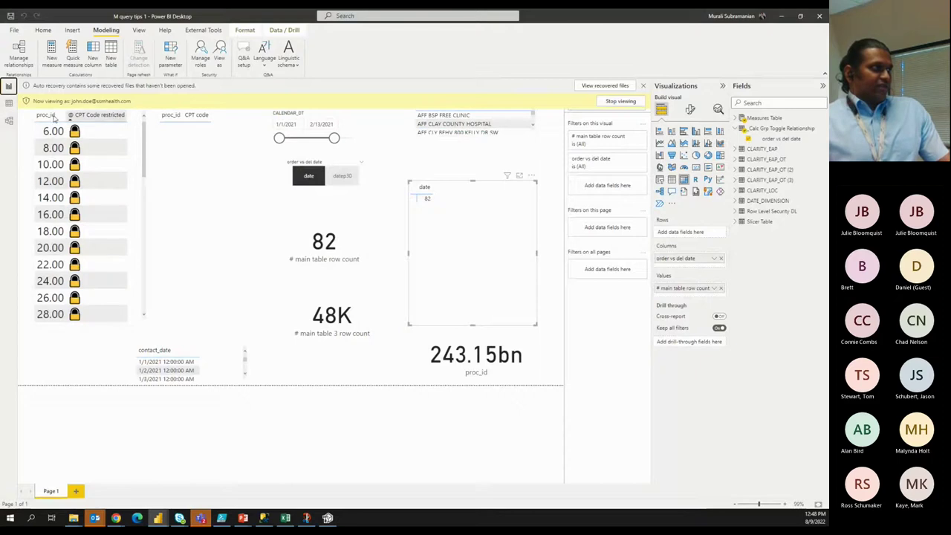
left_click(221, 63)
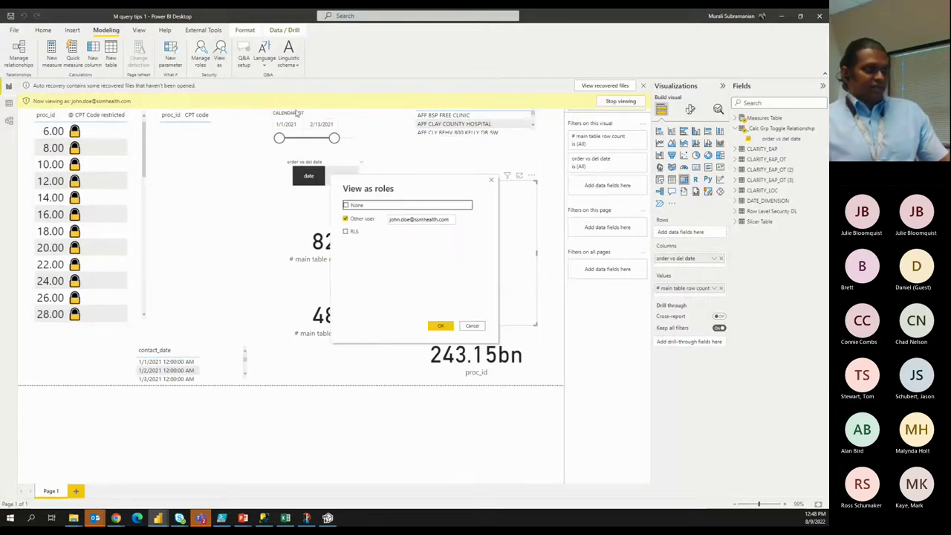
left_click(355, 220)
left_click(354, 220)
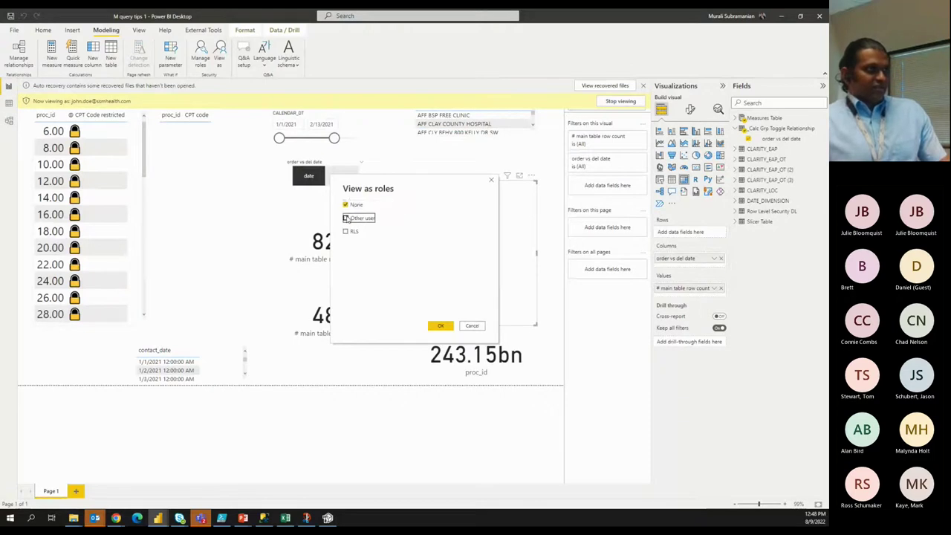
left_click(347, 206)
left_click(440, 326)
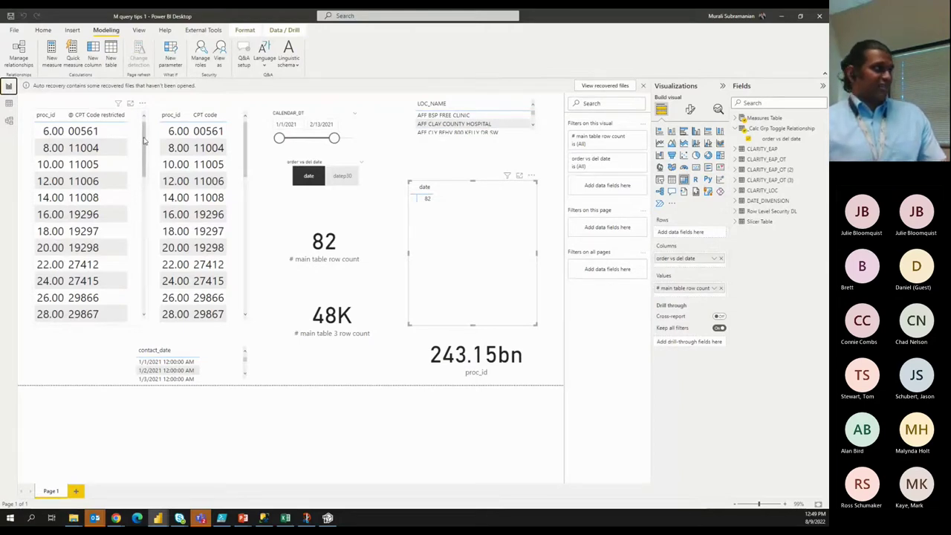
Select the restricted CPT codes table and expand Measures Table to show @ CPT Code restricted.
left_click(145, 139)
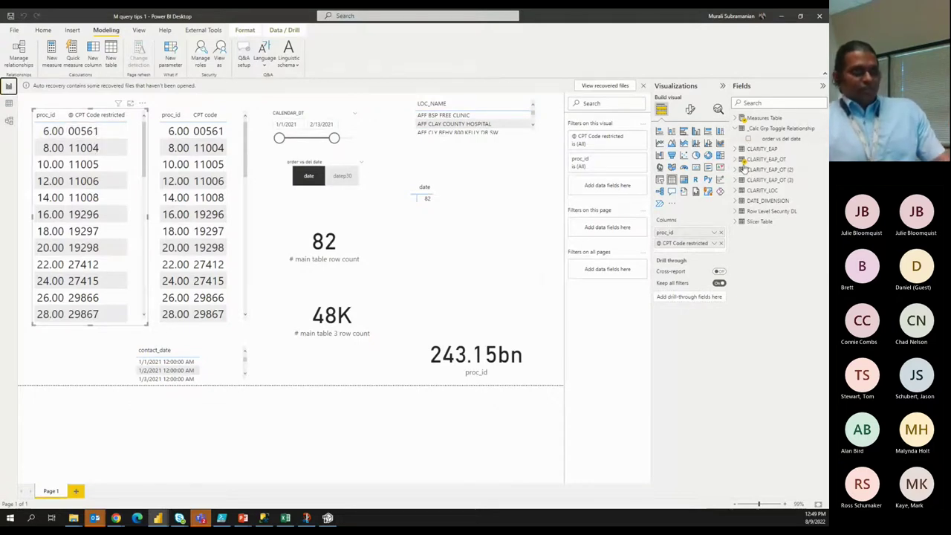
left_click(736, 118)
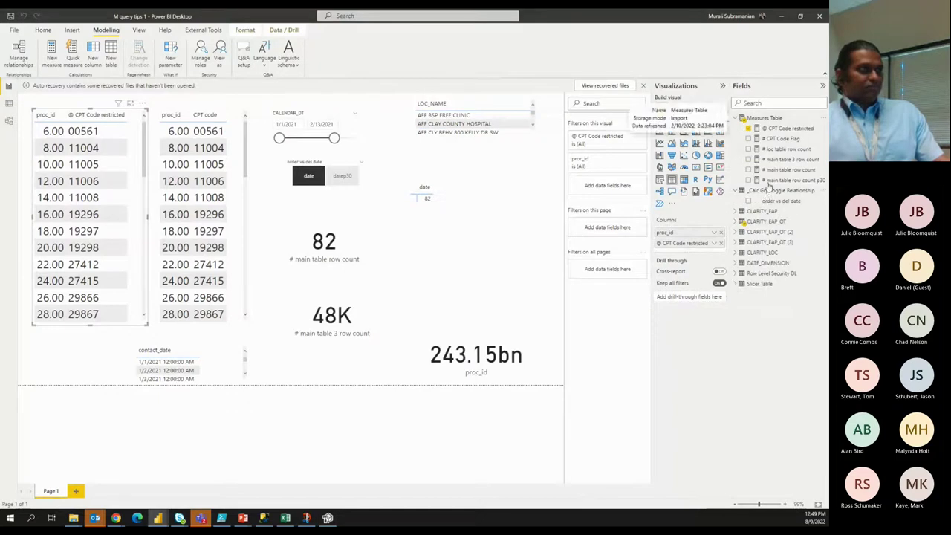
Open @ CPT Code restricted and review its user-list condition, wgts result and UNICHAR(128274) lock result.
left_click(782, 128)
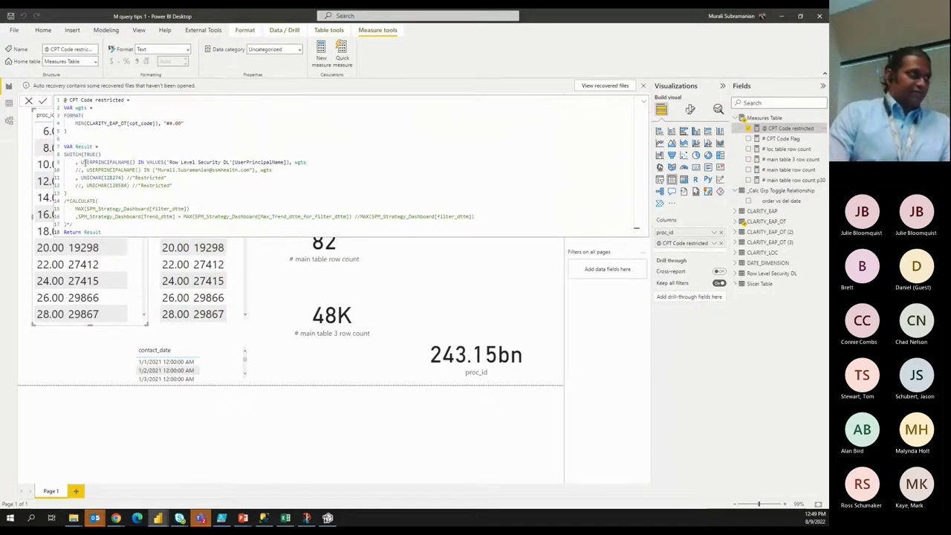
left_click_drag(81, 162, 290, 162)
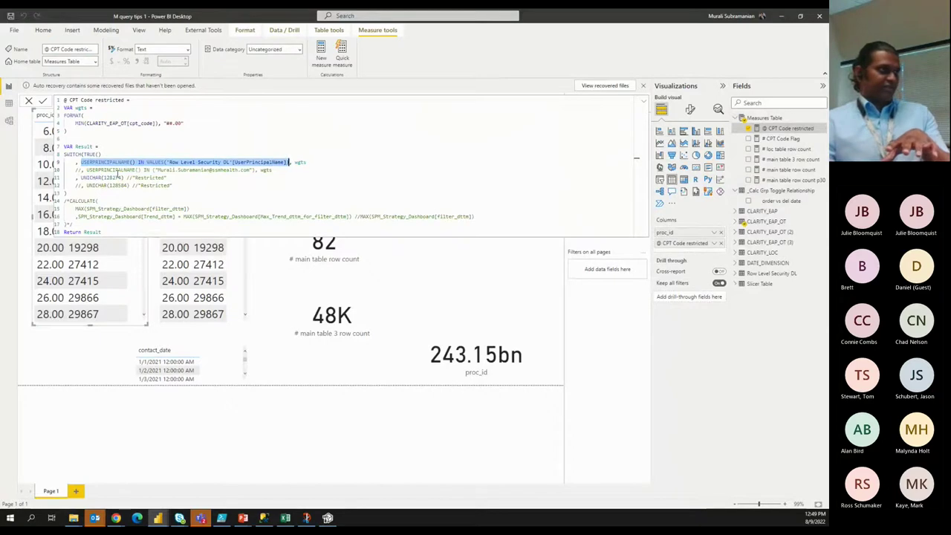
left_click(117, 172)
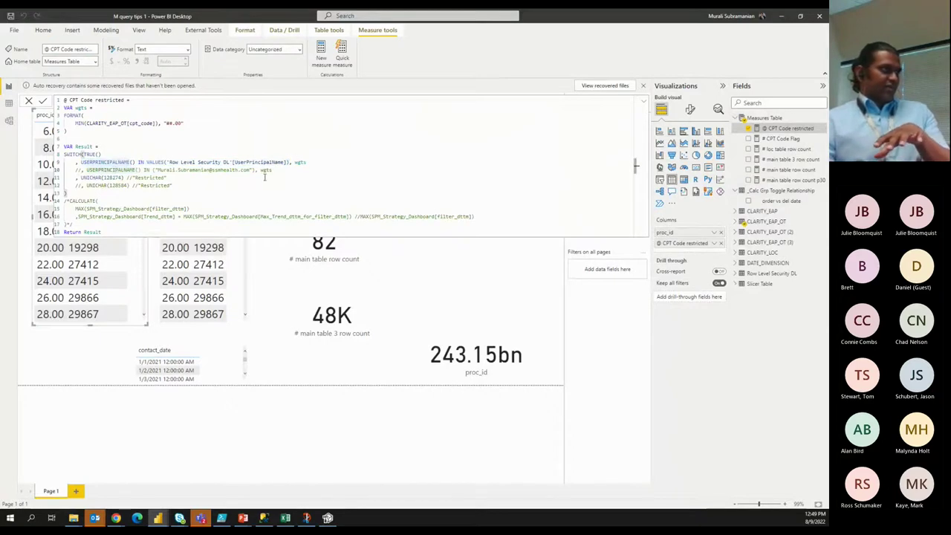
key("shift+Right")
key("shift+Right")
key("shift+Right")
key("shift+Right")
key("shift+Right")
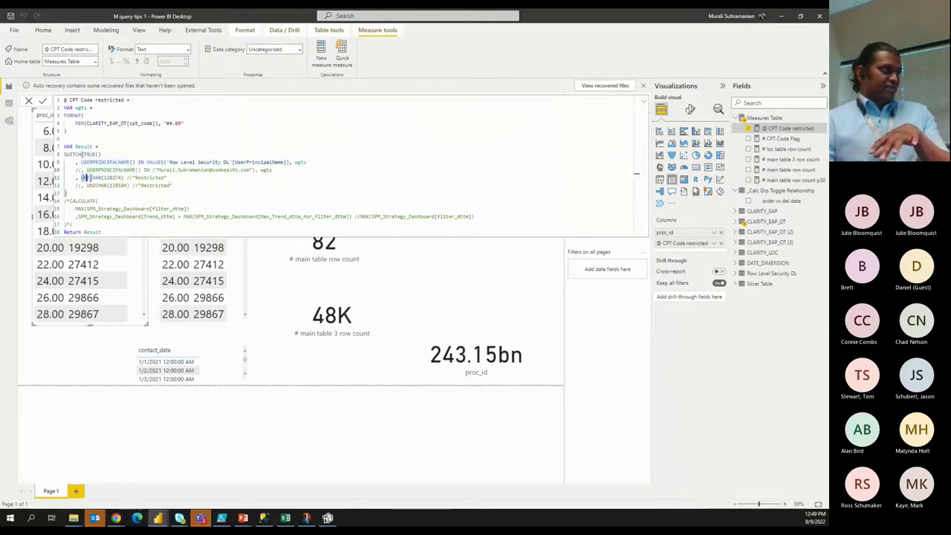
left_click_drag(293, 161, 318, 163)
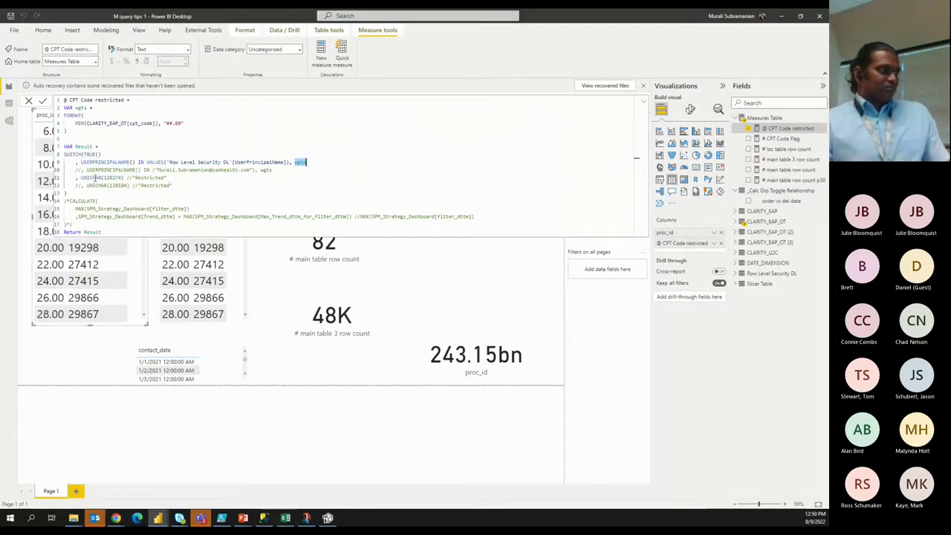
left_click_drag(80, 178, 124, 178)
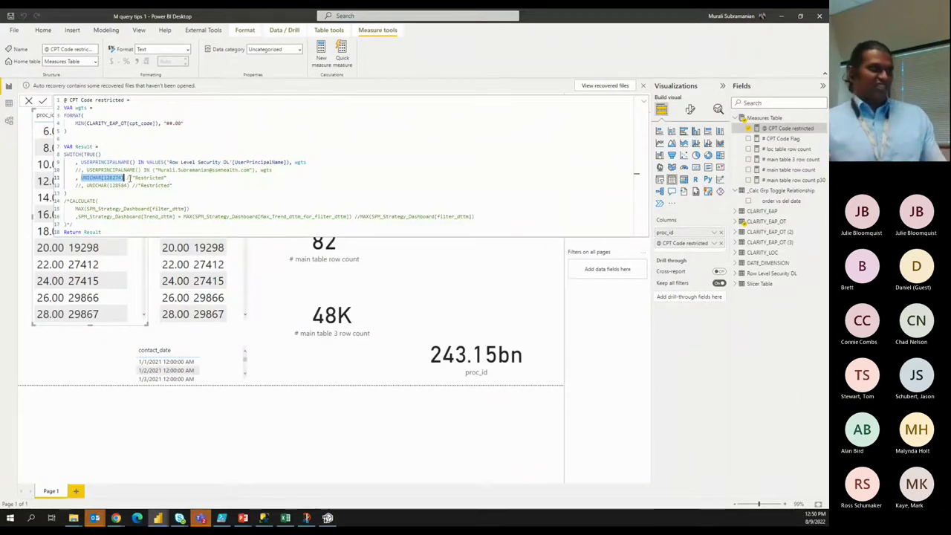
left_click(121, 190)
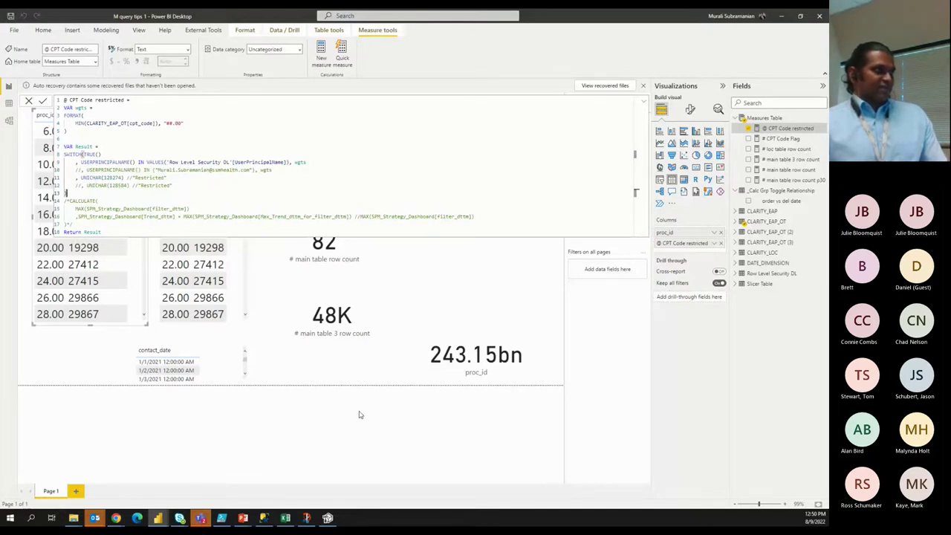
Move ', wgts' from line 9 to after UNICHAR(128274) so listed users get the lock icon.
left_click(138, 162)
type("NOT IN")
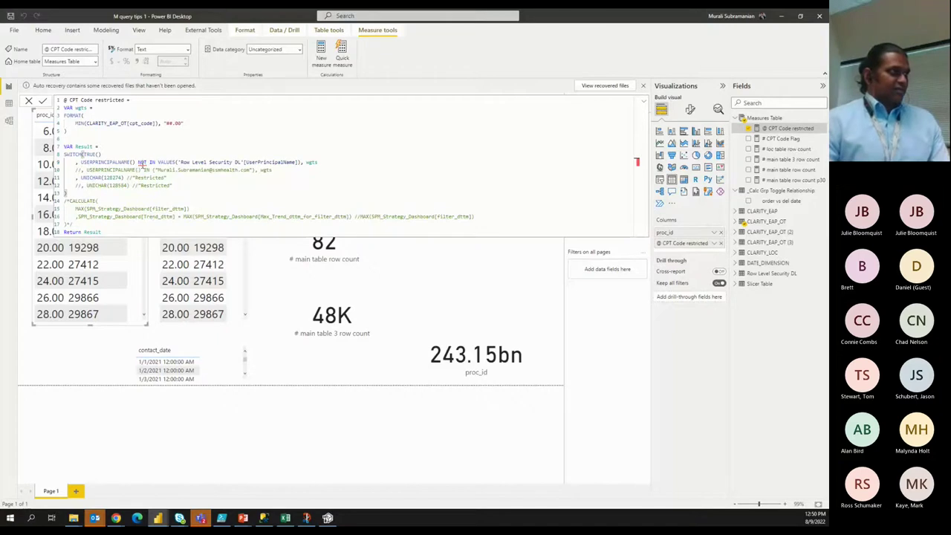
key("BackSpace")
key("BackSpace")
key("BackSpace")
key("BackSpace")
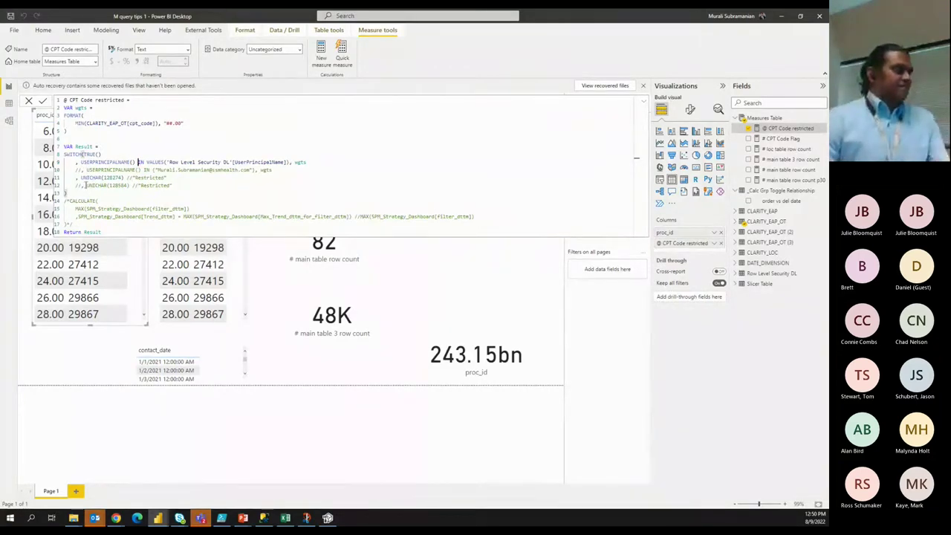
left_click_drag(75, 177, 125, 180)
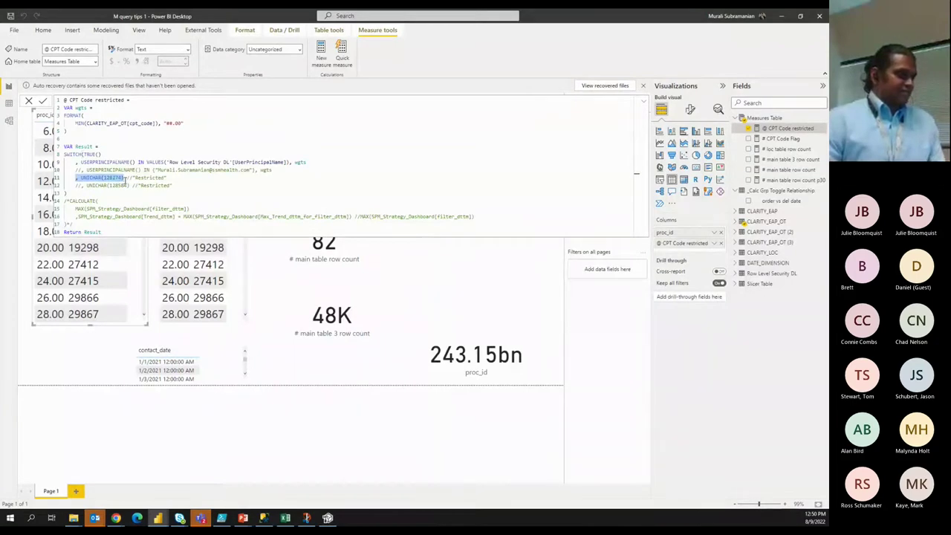
left_click_drag(289, 162, 309, 163)
key("ctrl+c")
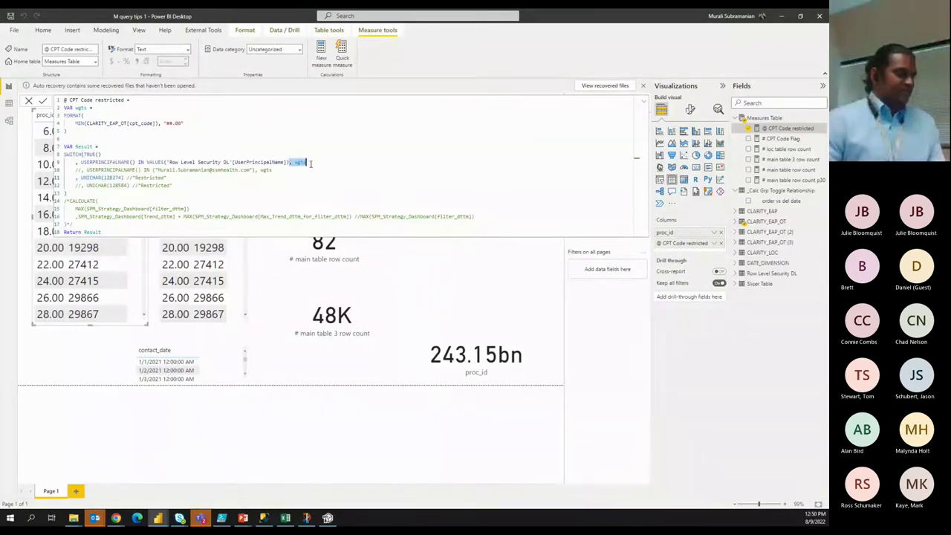
key("Delete")
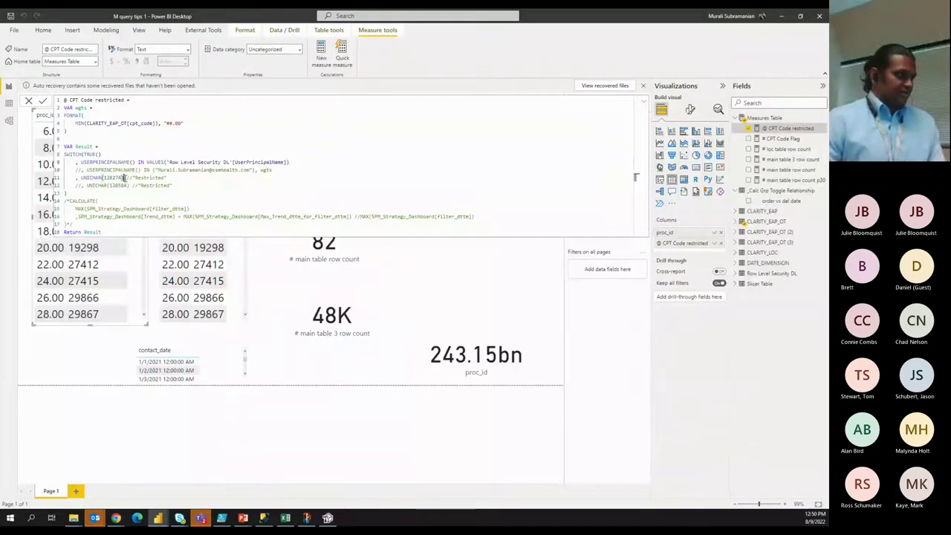
key("ctrl+v")
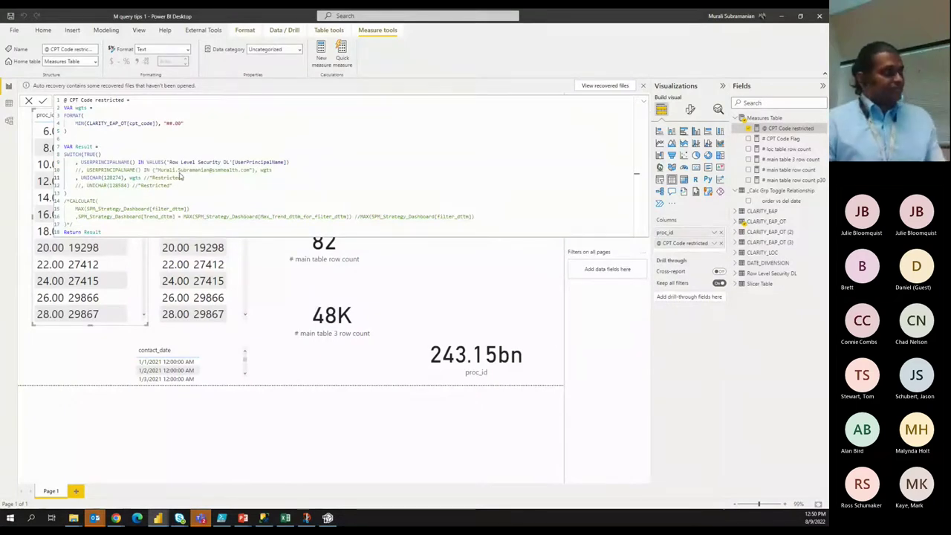
Commit the swapped measure, then remove wgts from after the lock icon.
left_click(43, 103)
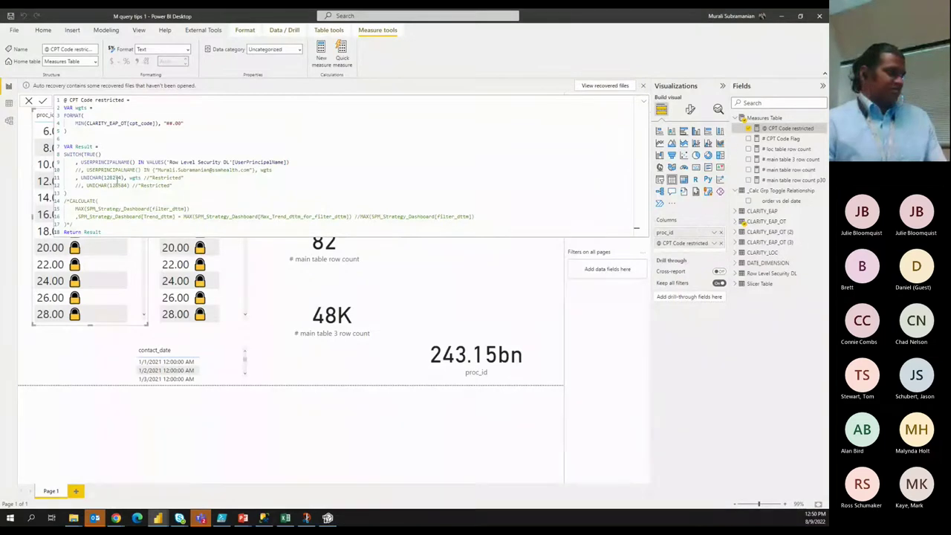
double_click(136, 179)
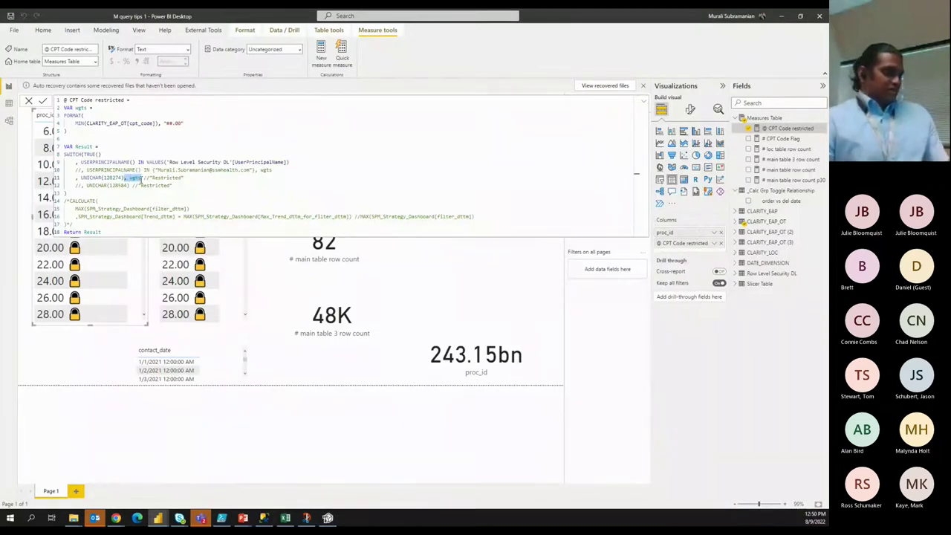
key("BackSpace")
key("BackSpace")
key("BackSpace")
Restore ', wgts' at the end of line 9, commit the measure and close the formula bar.
left_click(290, 161)
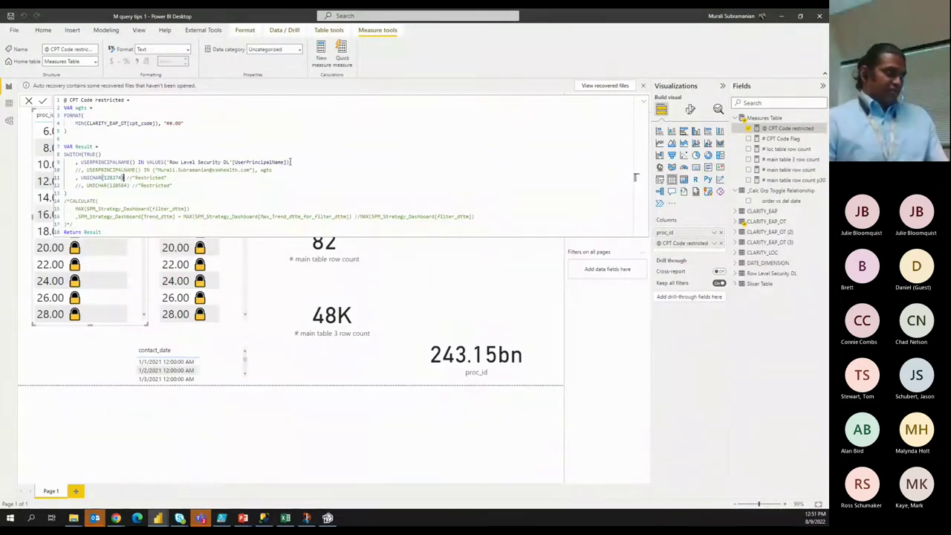
type(", wgts")
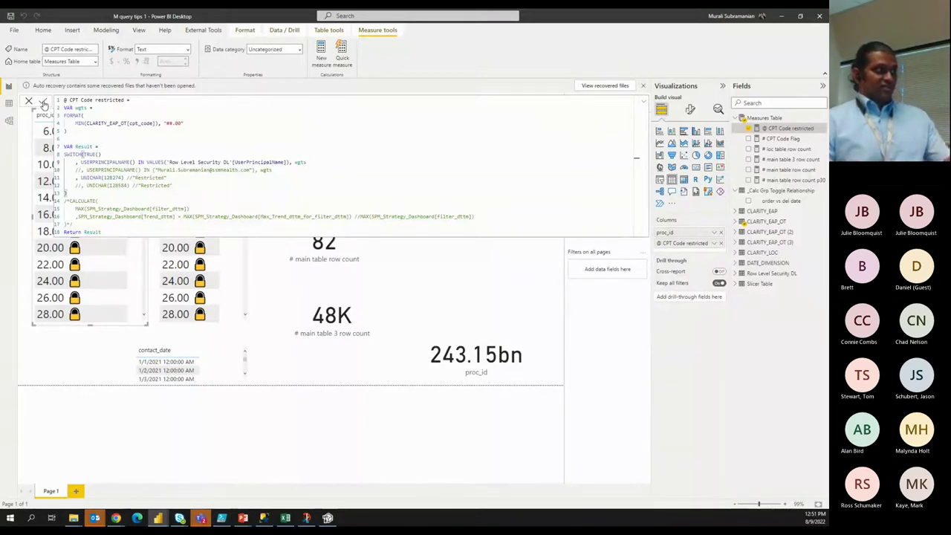
left_click(43, 102)
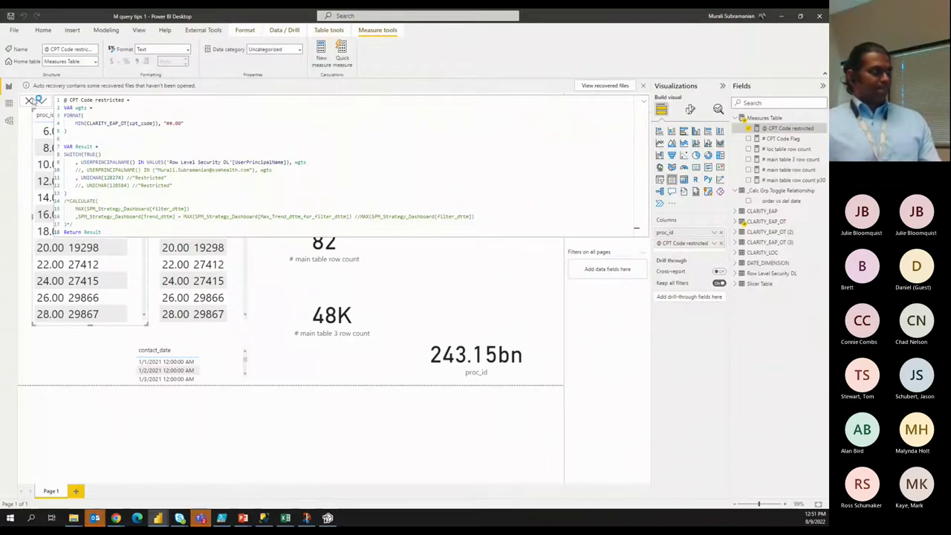
left_click(42, 100)
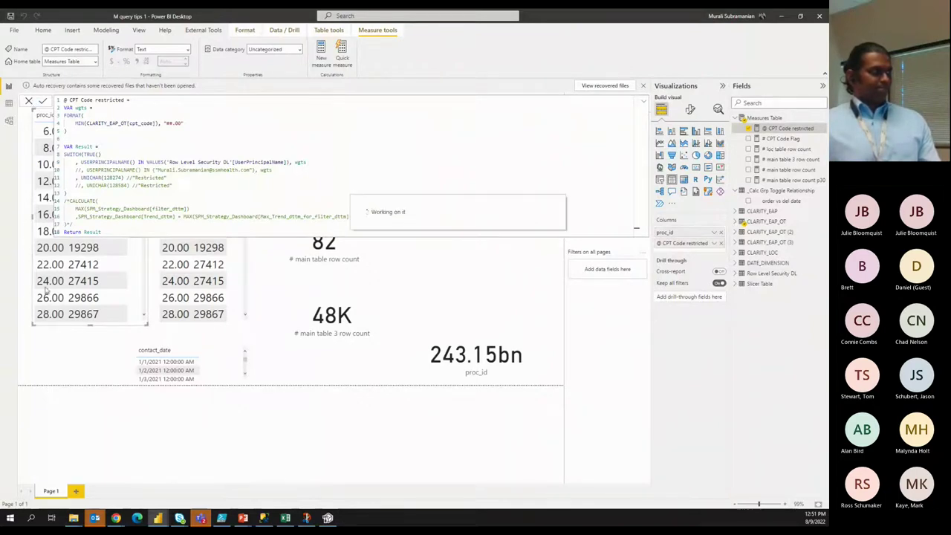
left_click(71, 369)
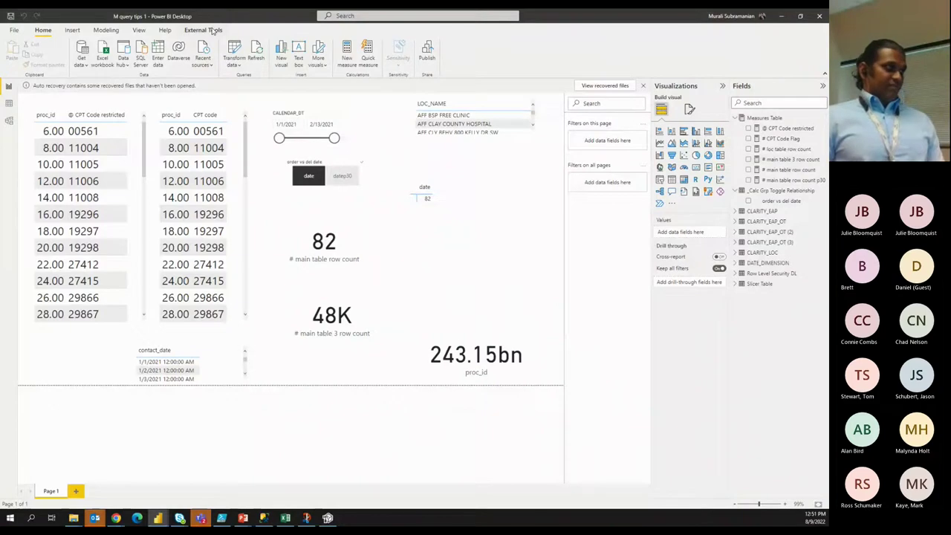
Check the External Tools ribbon, then switch to the Tabular Editor window connected to the model.
left_click(213, 31)
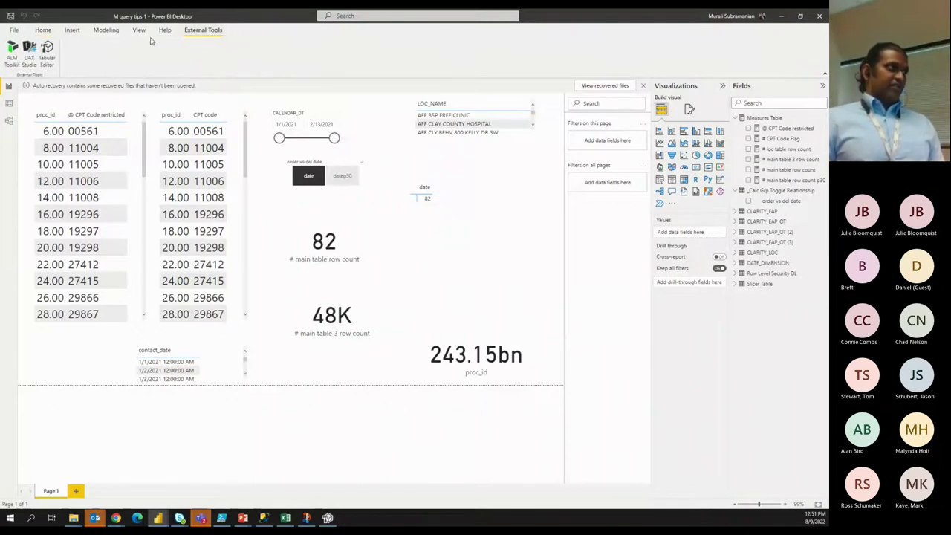
left_click(43, 30)
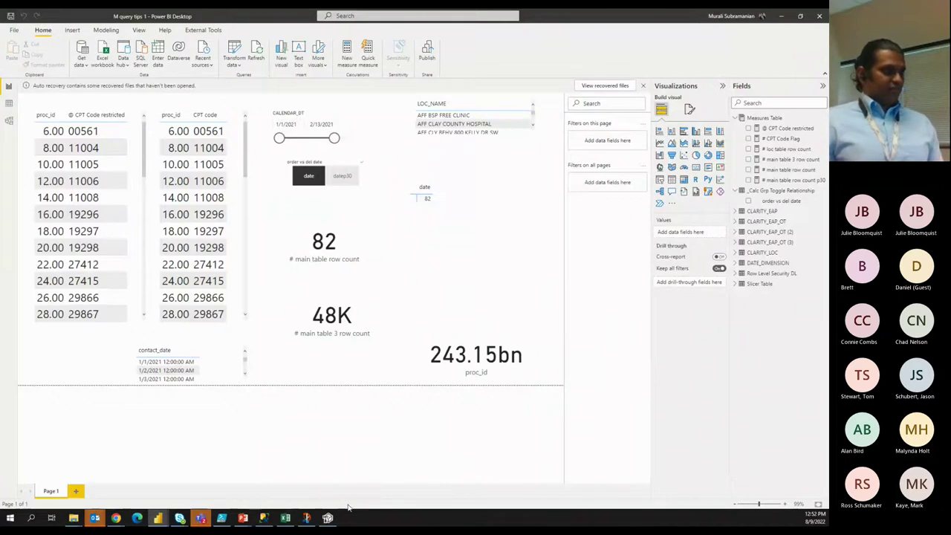
left_click(327, 518)
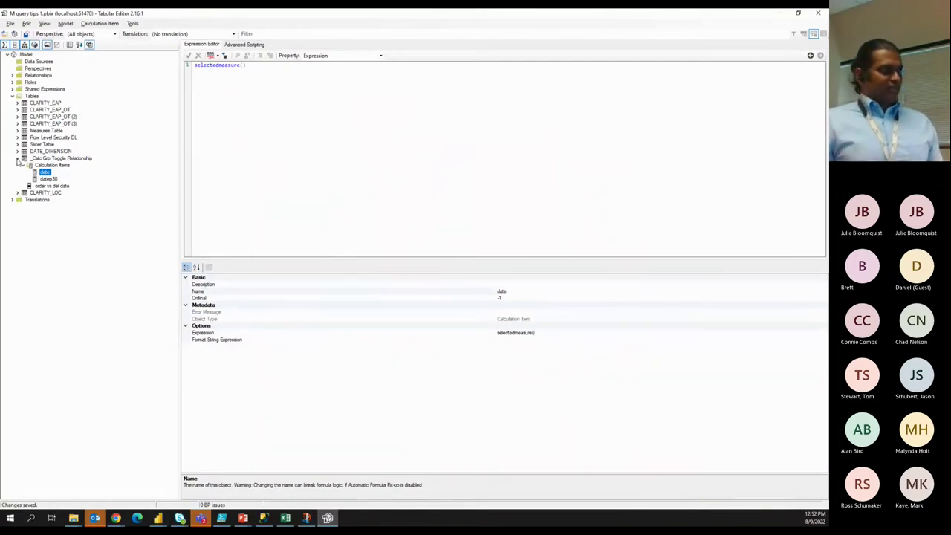
Collapse Calc Grp Toggle Relationship in Tabular Editor, then bring up the 'RLS, OLS and VLS' slide.
left_click(17, 158)
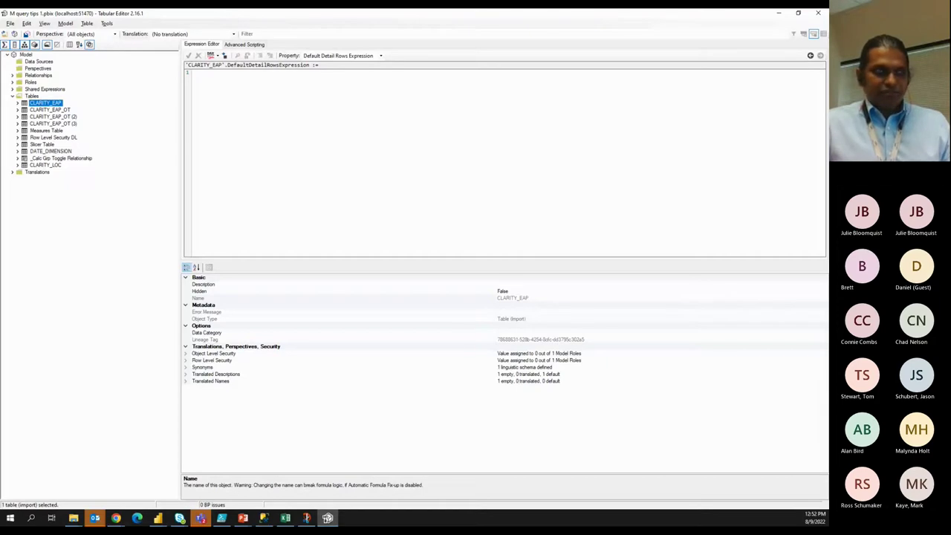
key("alt+Tab")
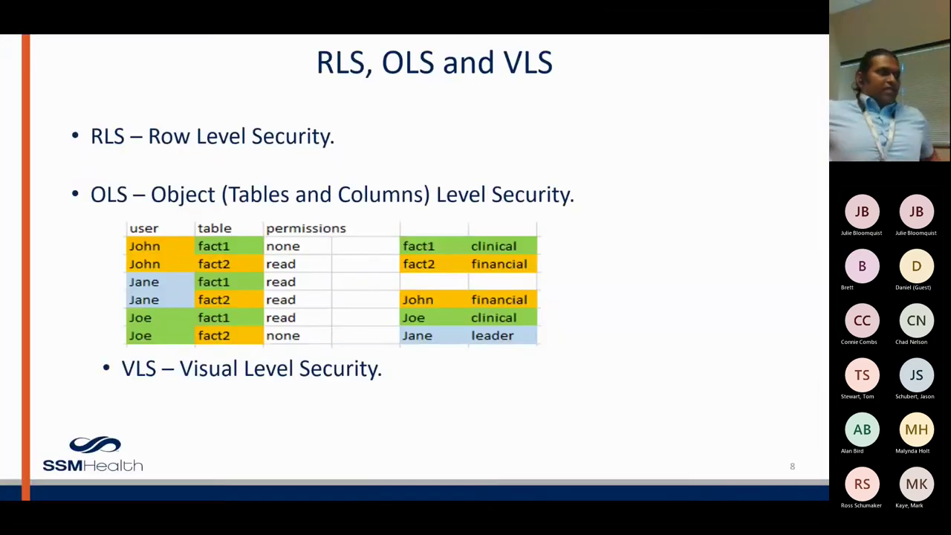
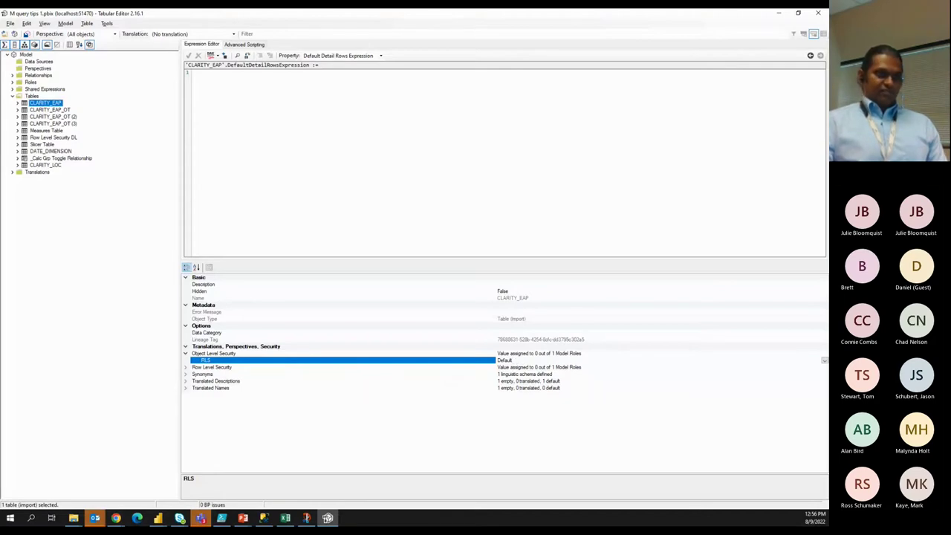
Set the RLS role's object-level security on CLARITY_EAP to None, then return to the Power BI Desktop report.
left_click(823, 361)
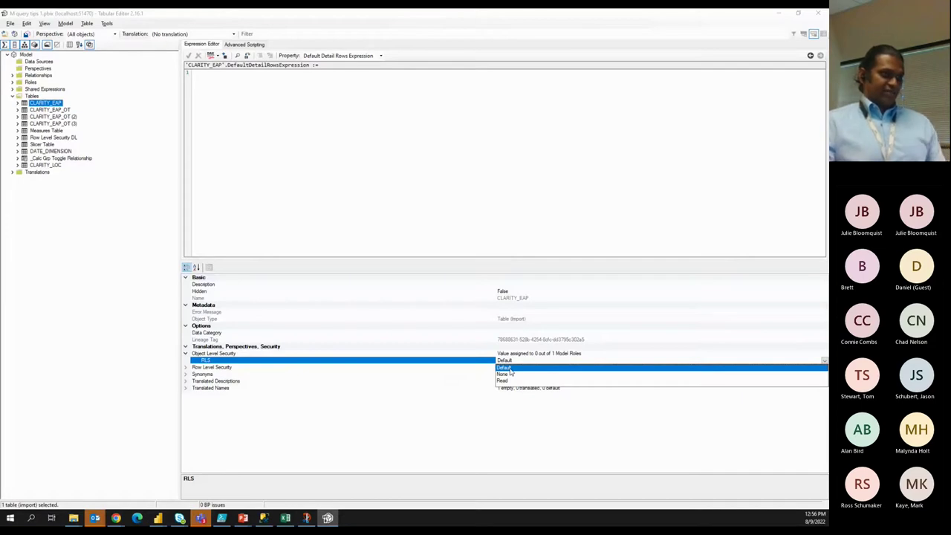
left_click(510, 375)
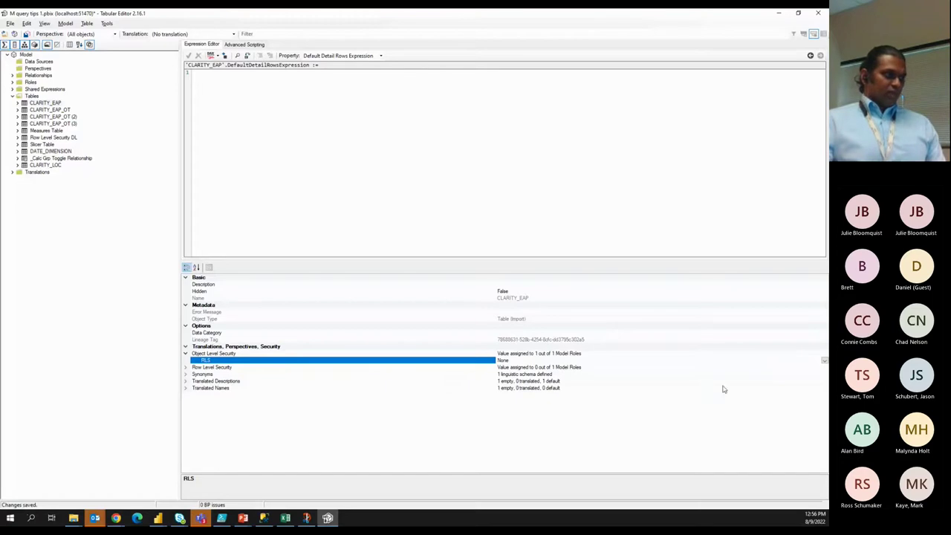
left_click(159, 517)
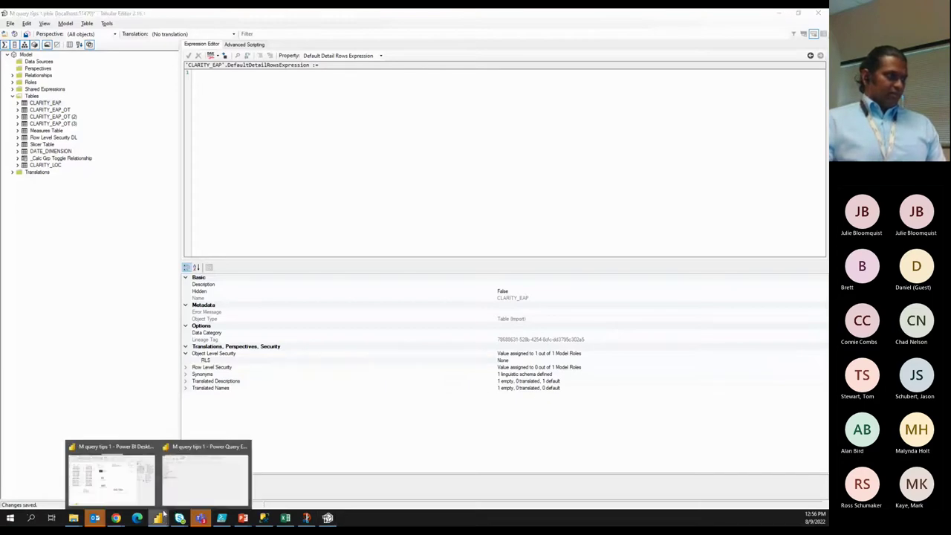
left_click(112, 475)
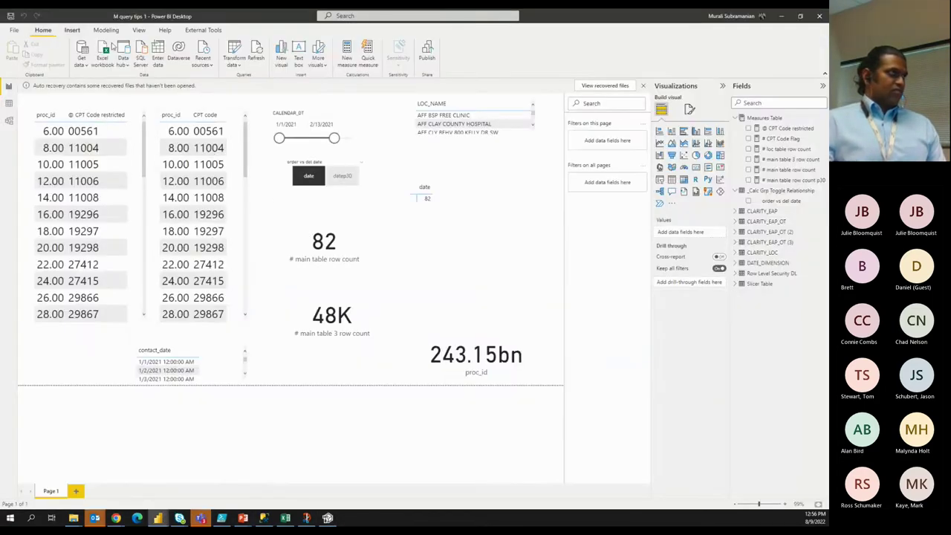
Add a new Financial role in Manage roles on the Modeling tab.
left_click(112, 31)
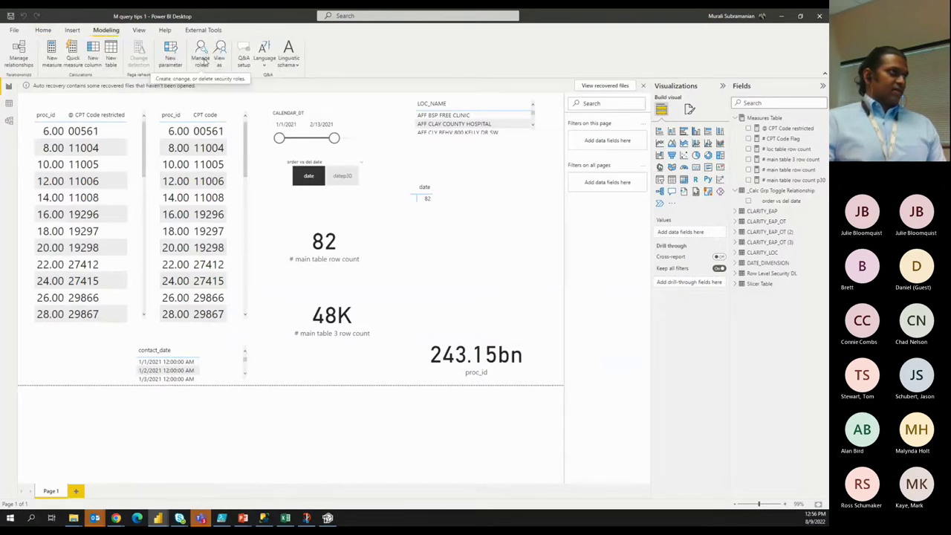
left_click(201, 60)
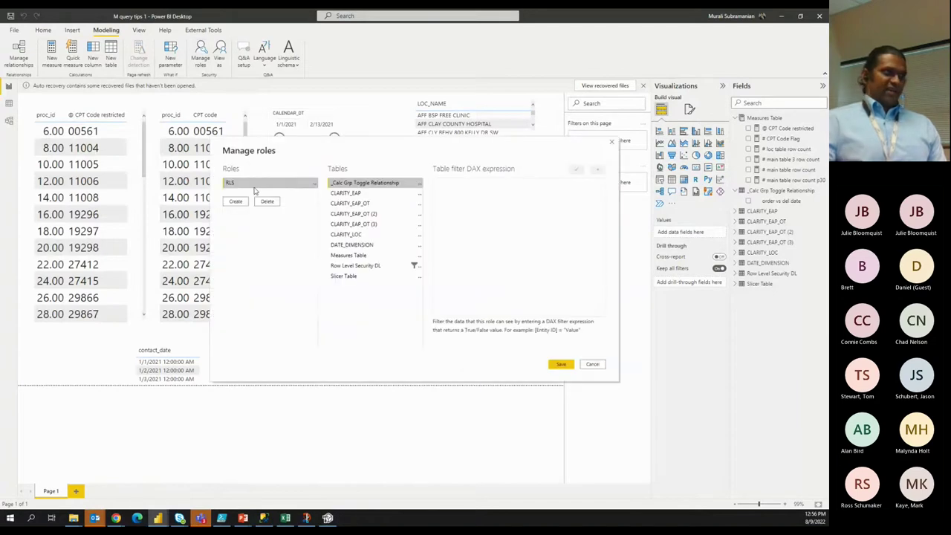
left_click(236, 202)
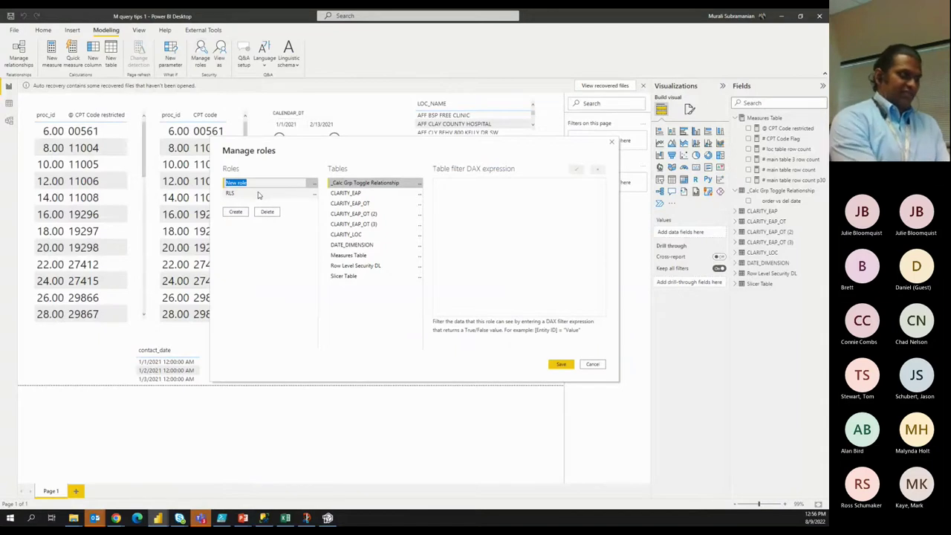
type("R")
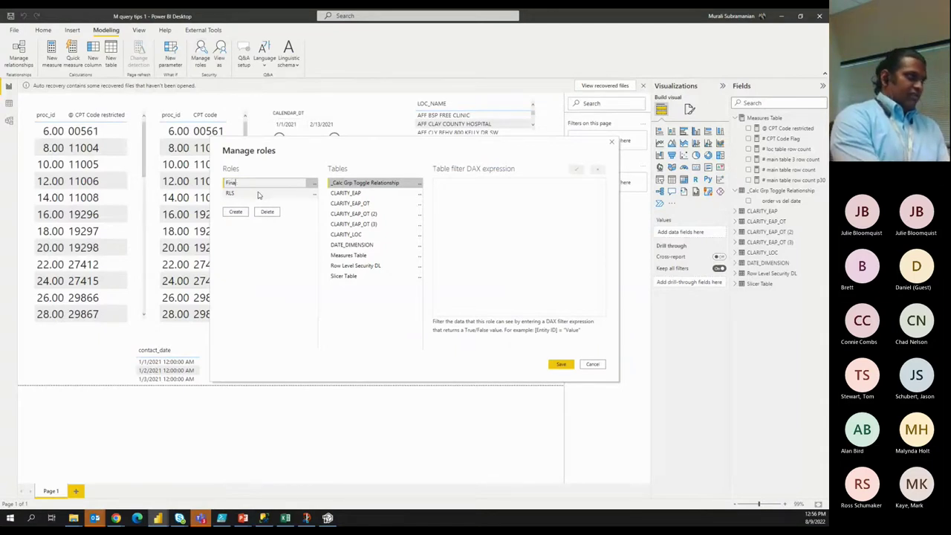
left_click(265, 253)
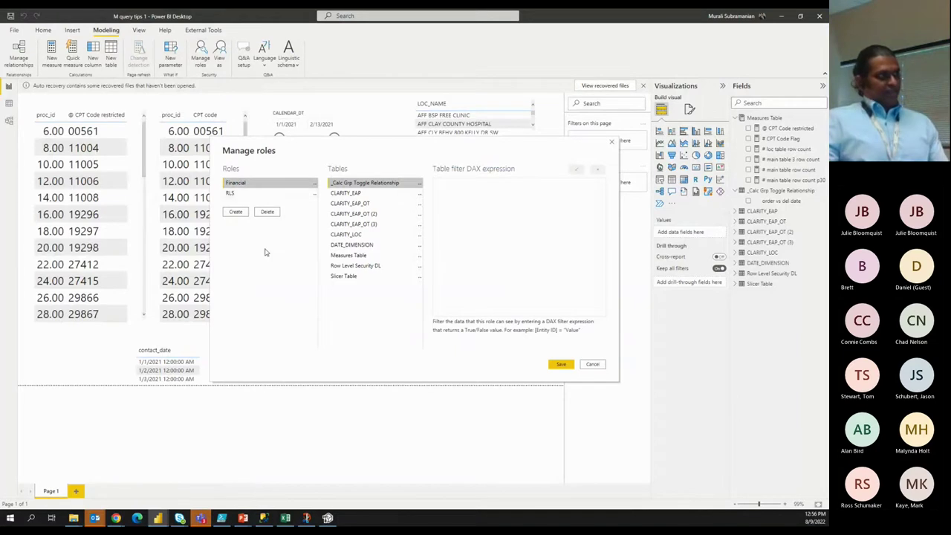
Add a second role named Clinical and save the roles.
left_click(236, 212)
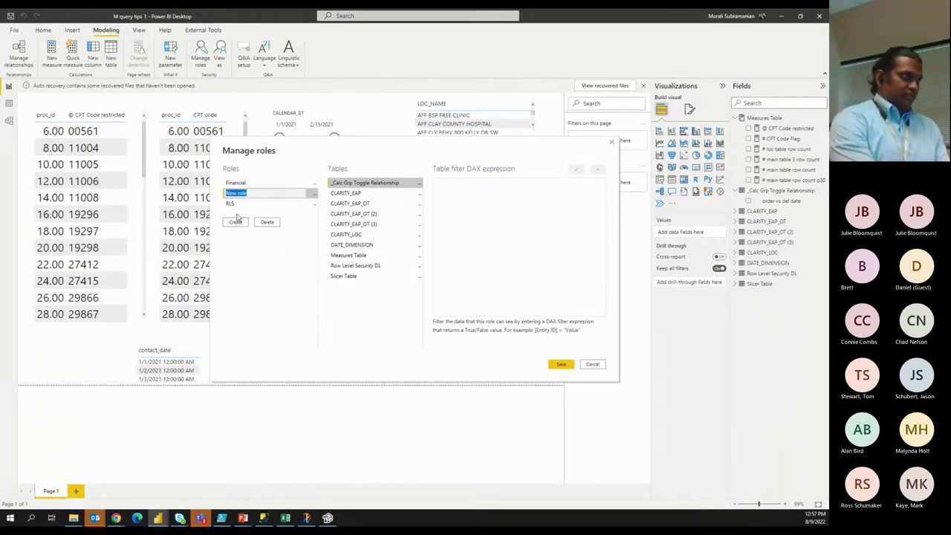
type("Clinical")
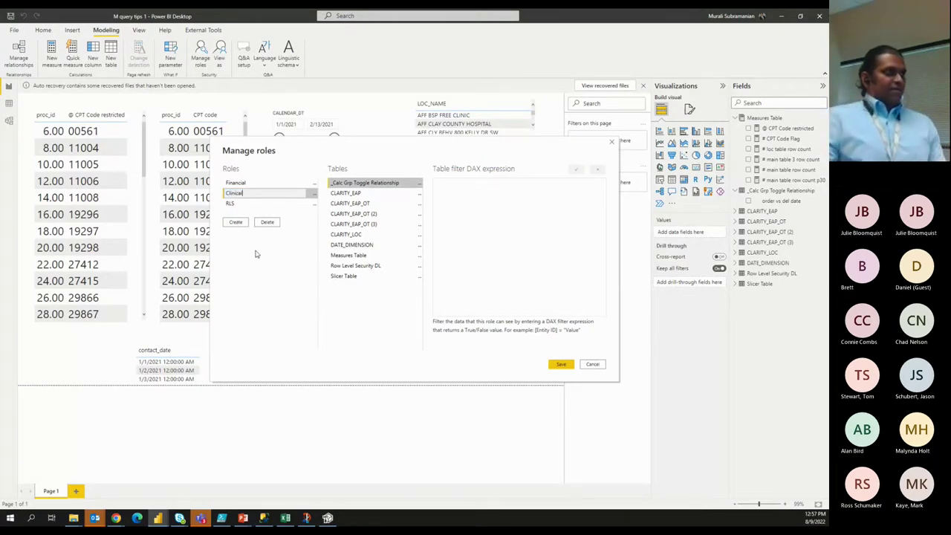
left_click(256, 252)
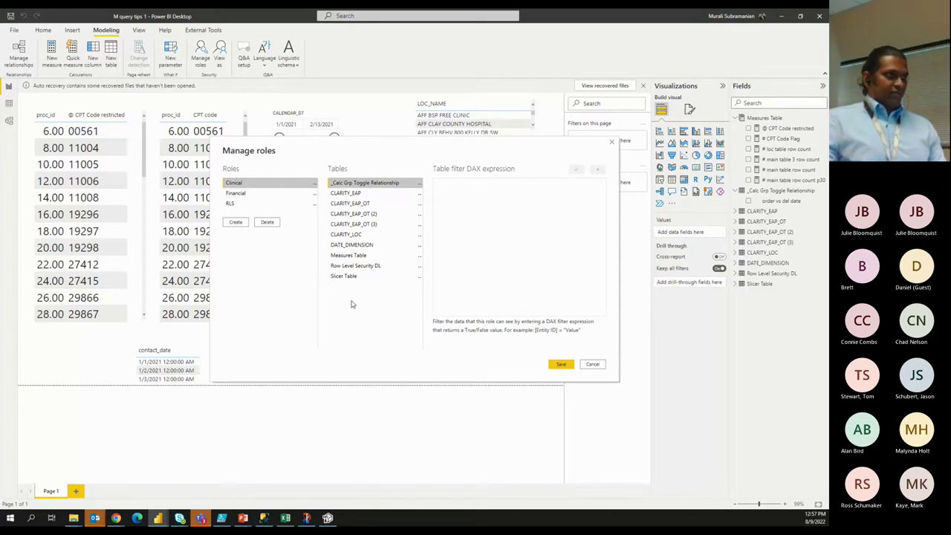
left_click(559, 365)
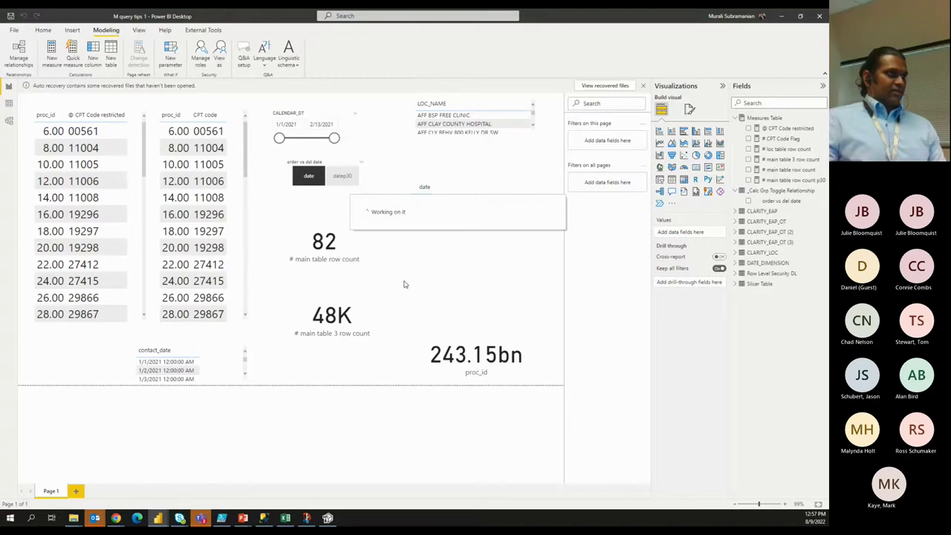
Reload the changed model and set CLARITY_EAP's OLS to Clinical Read and Financial None.
key("alt+Tab")
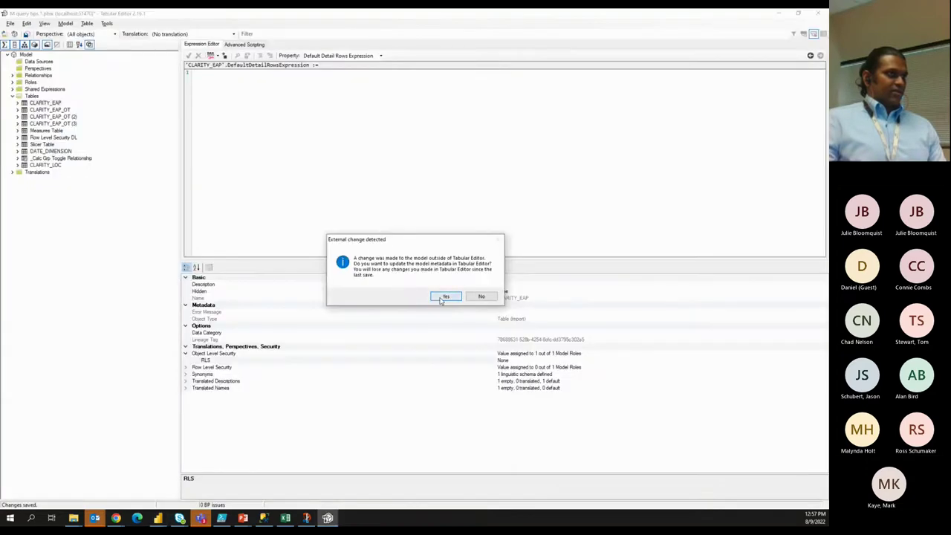
left_click(443, 297)
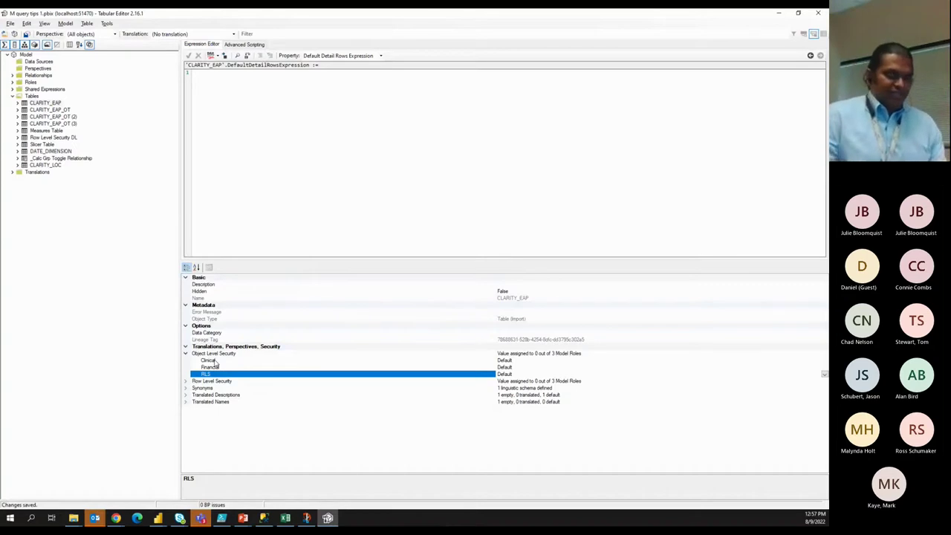
left_click(513, 360)
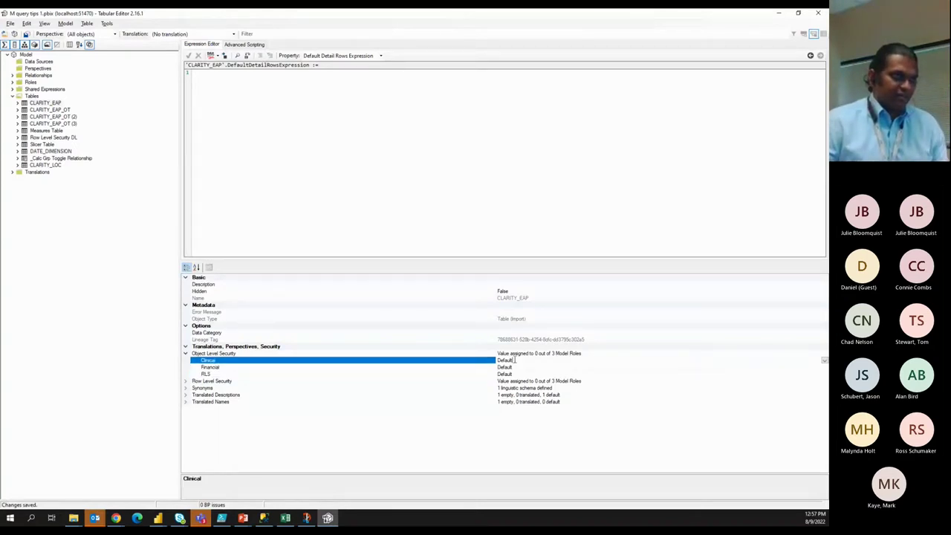
left_click(823, 361)
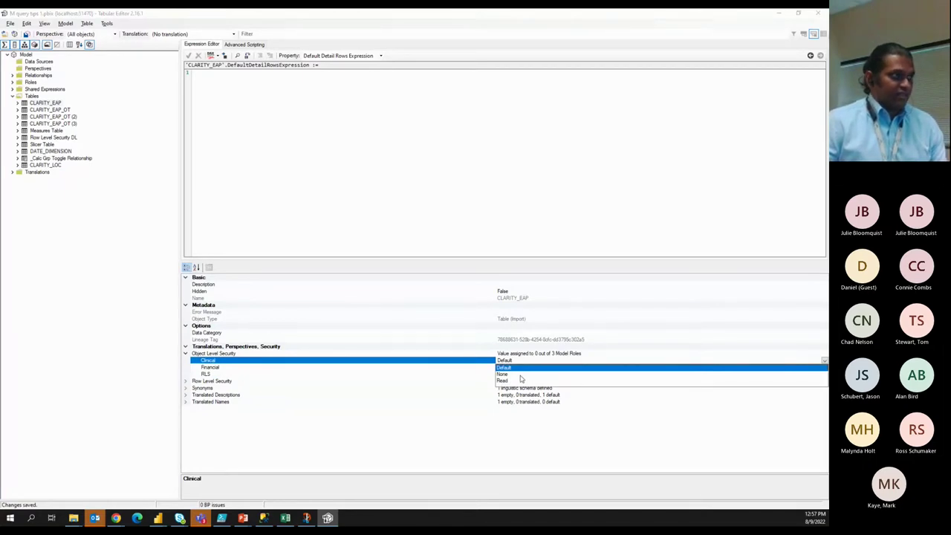
left_click(521, 380)
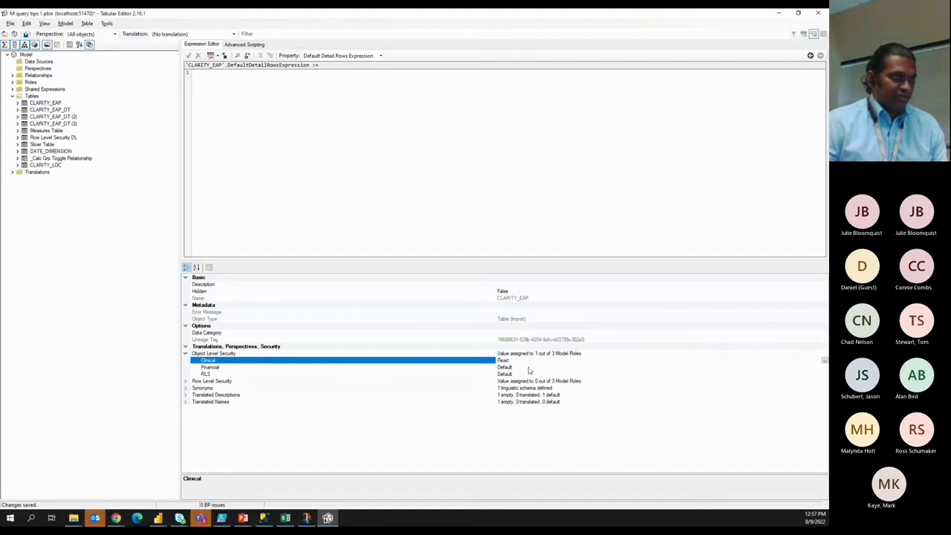
left_click(598, 368)
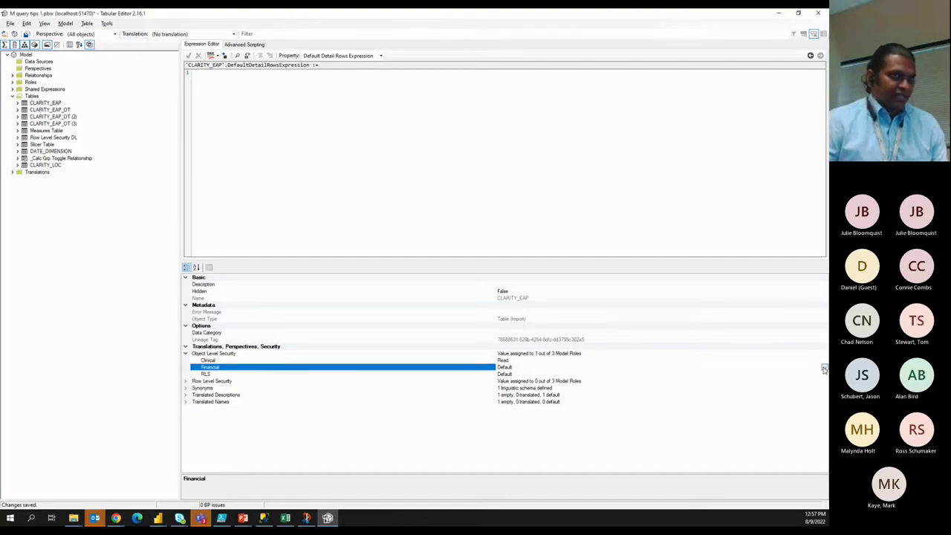
left_click(823, 367)
left_click(518, 381)
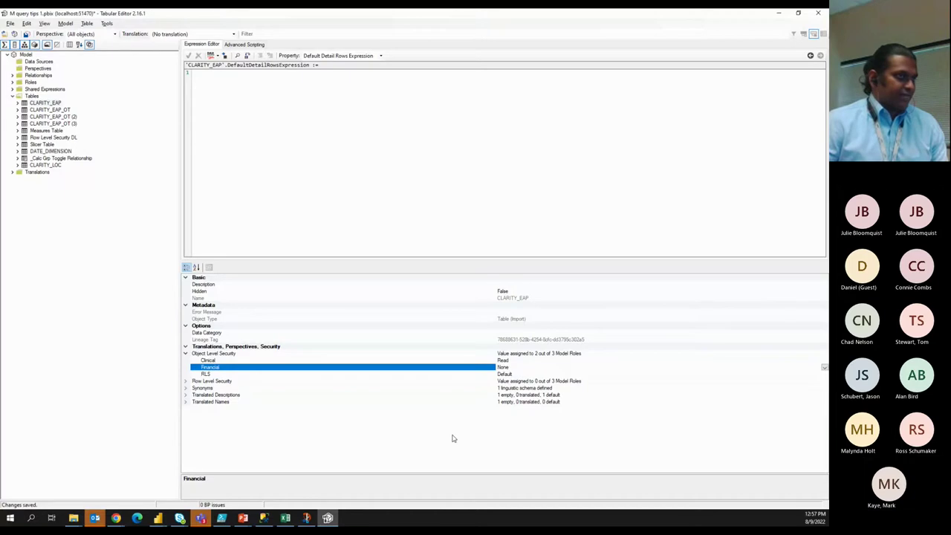
Deny the Clinical role access to CLARITY_EAP_OT and expand the Roles list.
left_click(52, 110)
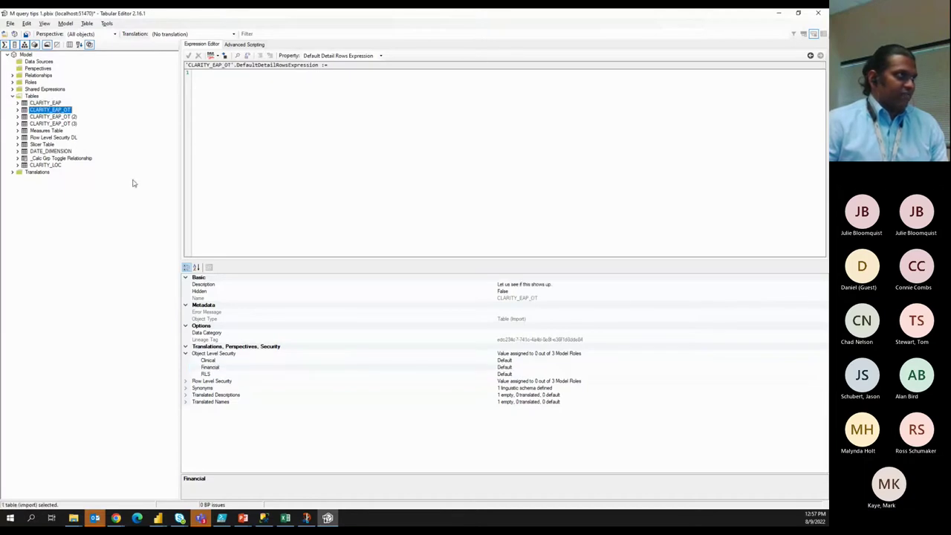
left_click(528, 361)
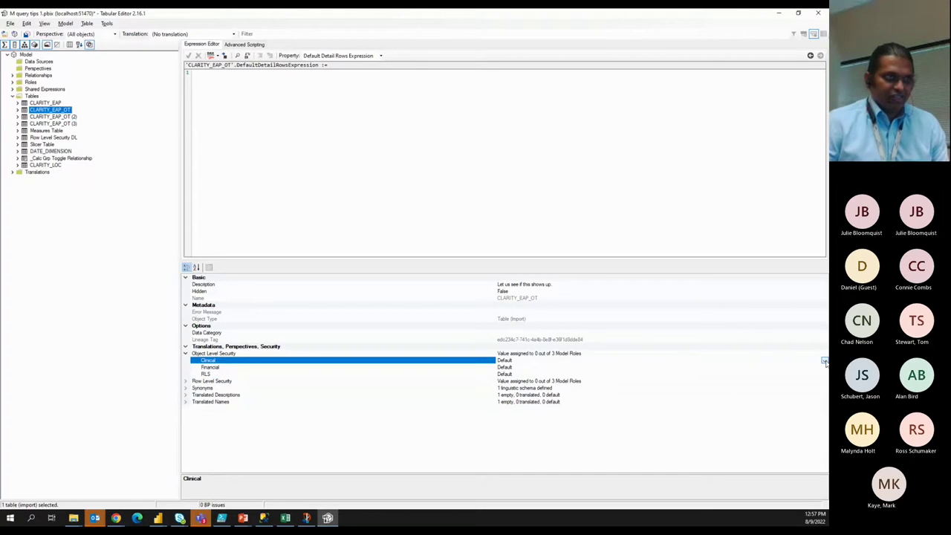
left_click(824, 362)
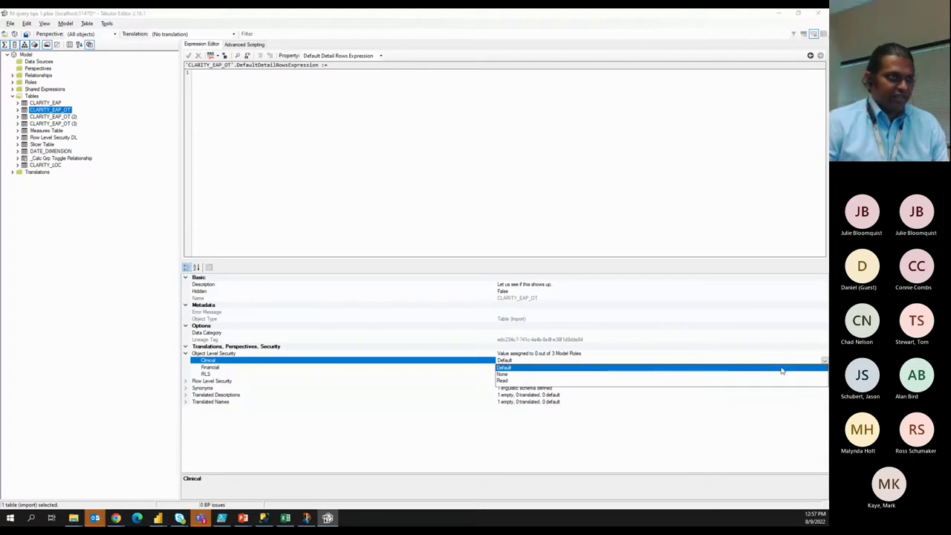
left_click(524, 377)
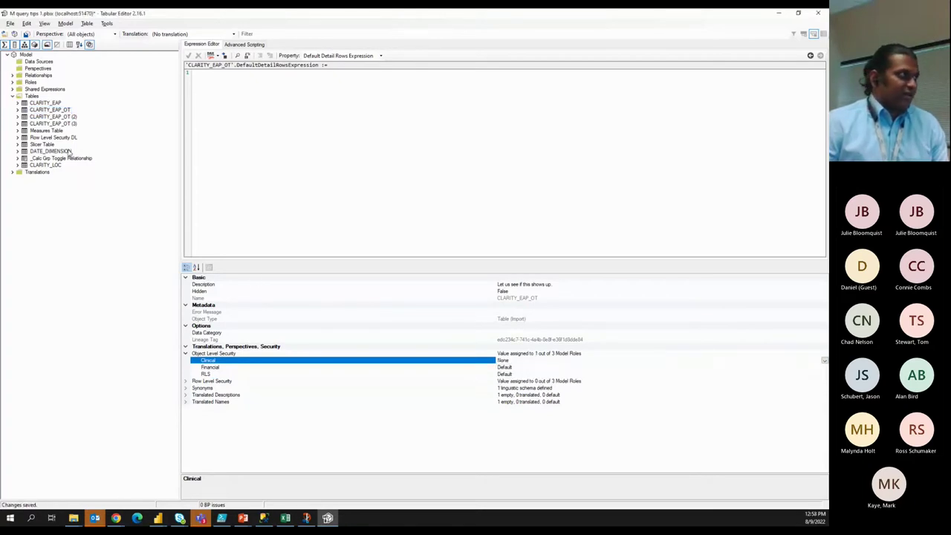
left_click(13, 83)
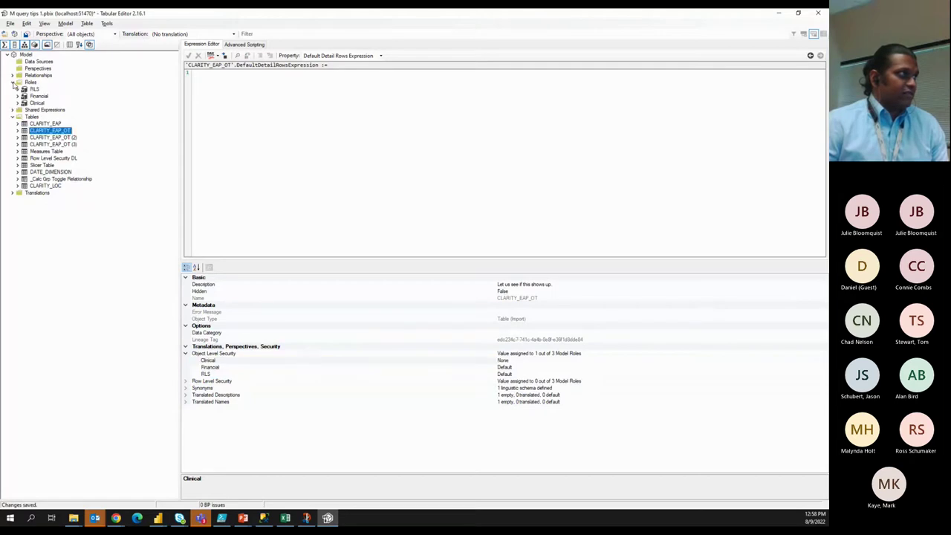
Select the Financial role and switch its model permission to None, then back to Read.
left_click(38, 97)
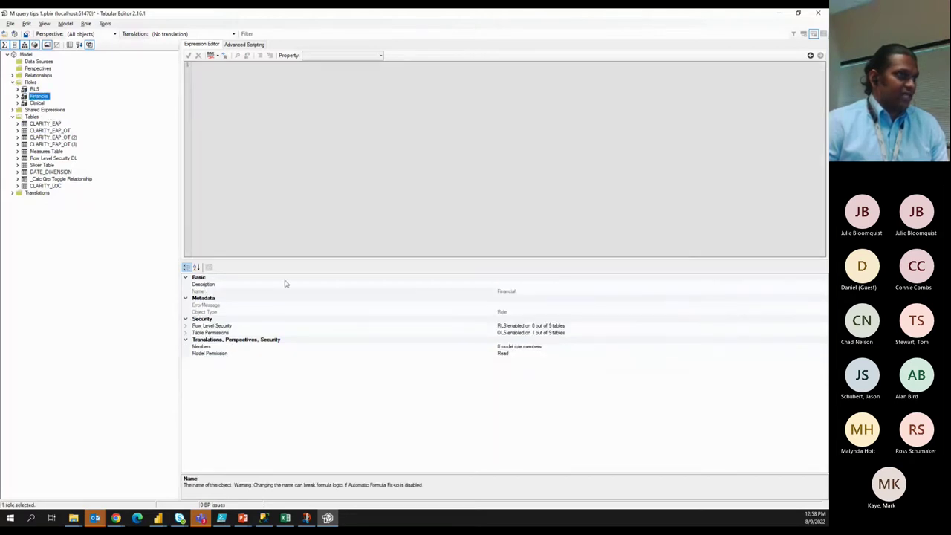
left_click(510, 355)
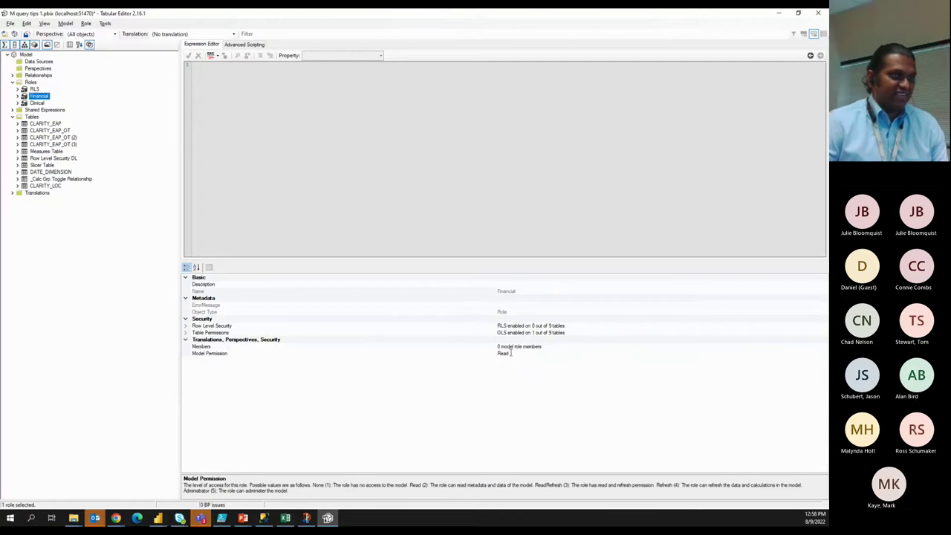
left_click(824, 354)
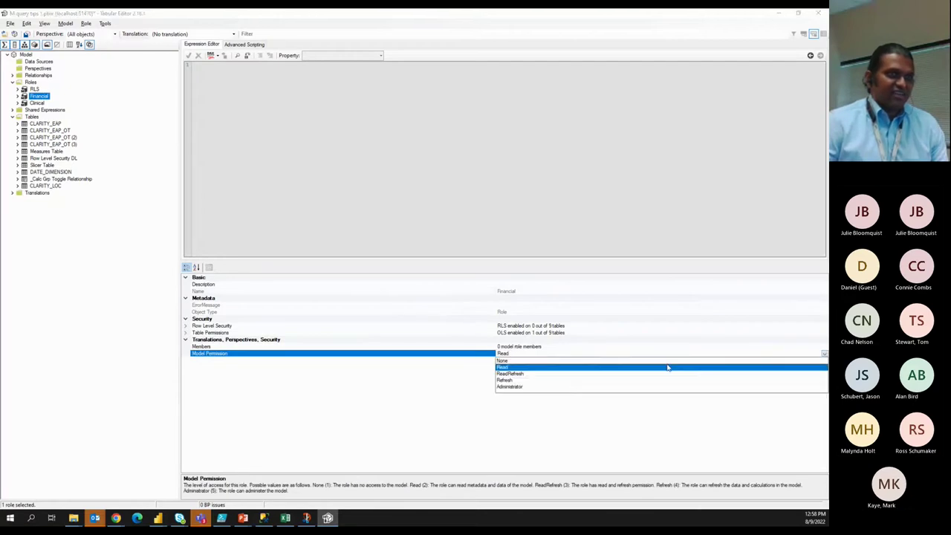
left_click(524, 360)
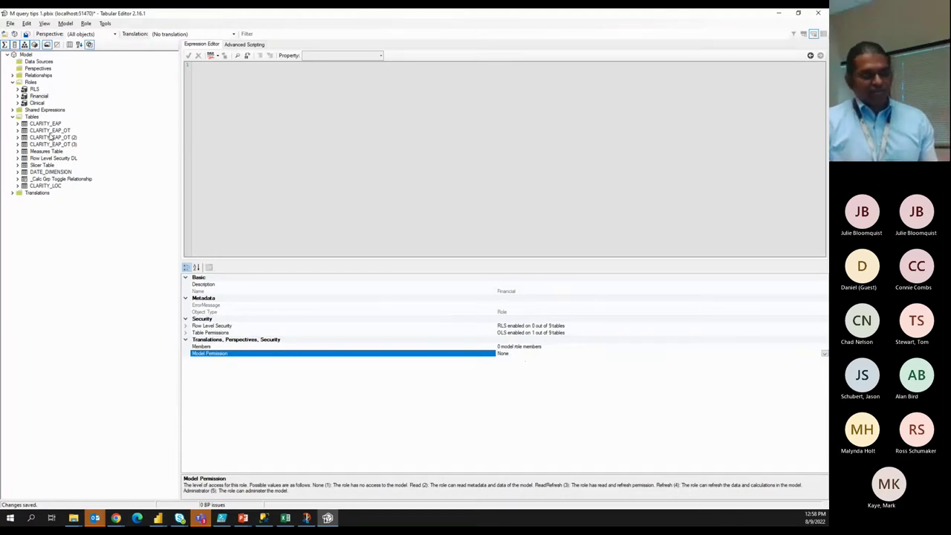
left_click(823, 354)
left_click(528, 371)
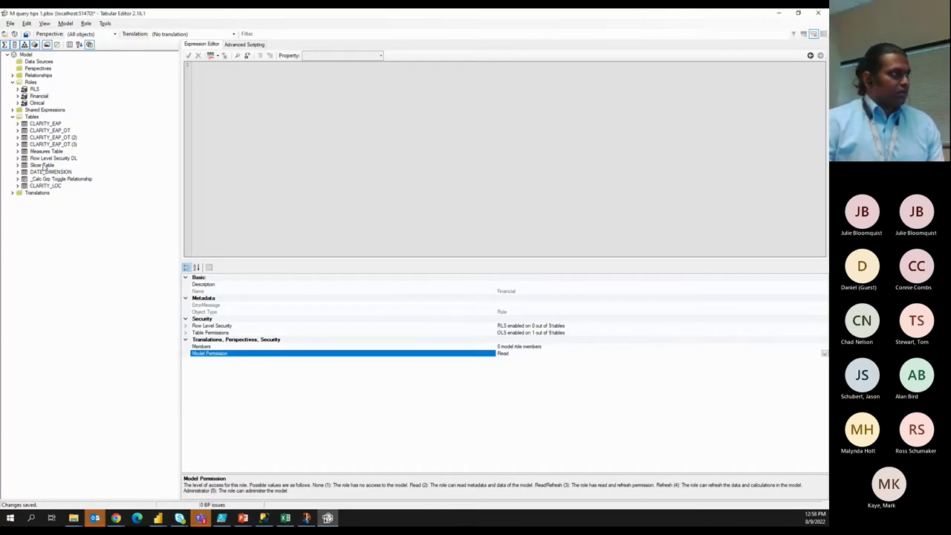
Check the CLARITY_EAP and CLARITY_EAP_OT tables, then confirm Financial's model permission stays Read.
left_click(46, 125)
left_click(48, 131)
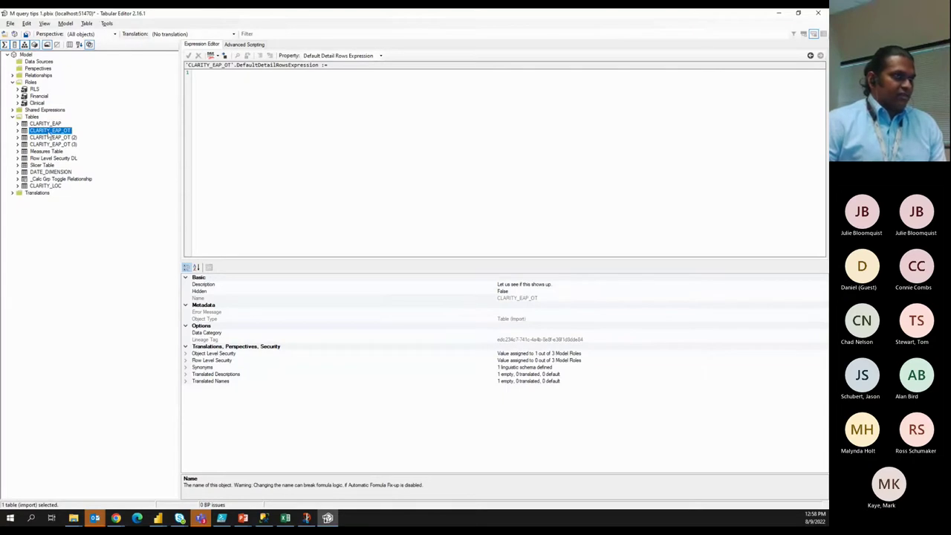
left_click(39, 97)
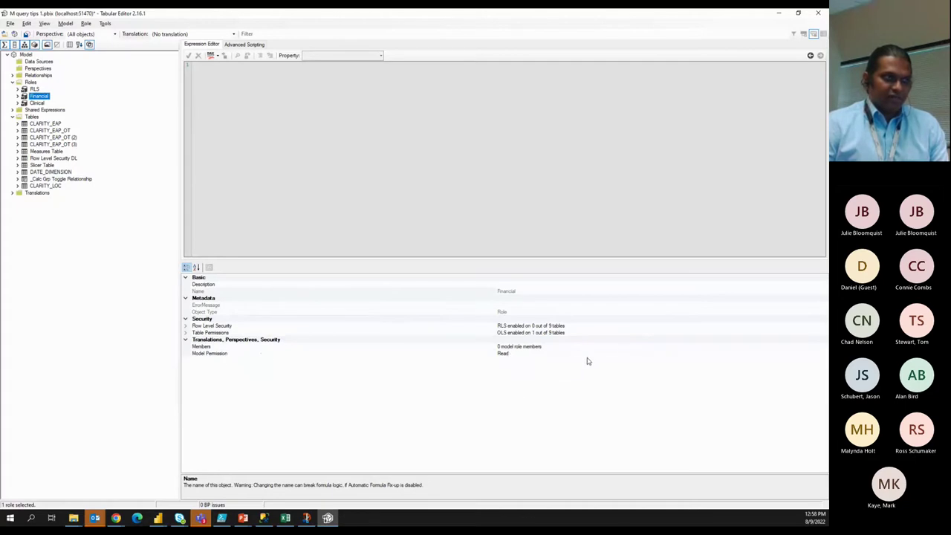
left_click(765, 355)
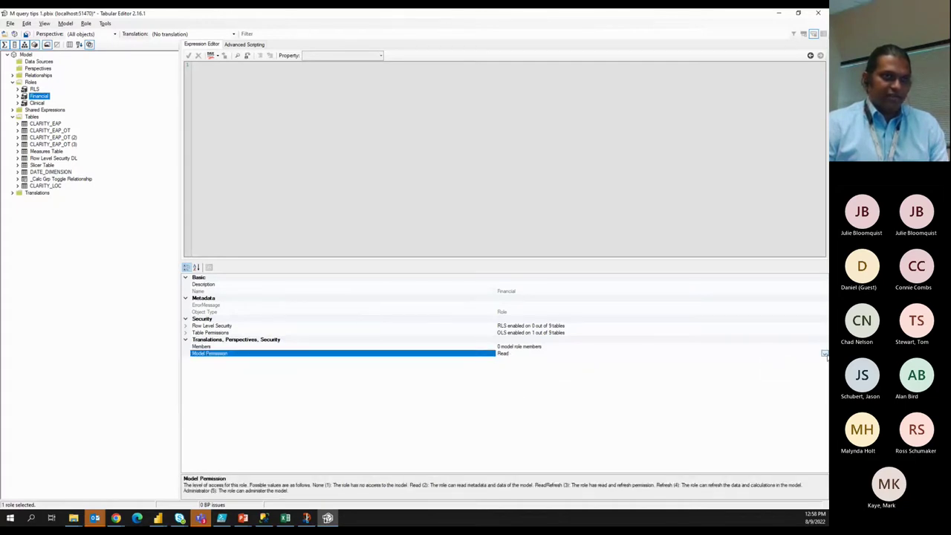
left_click(823, 354)
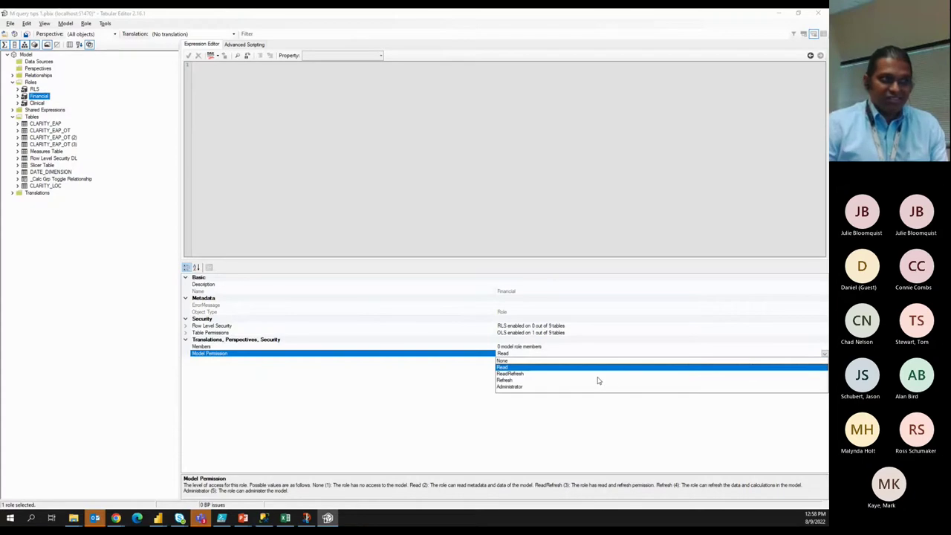
left_click(297, 387)
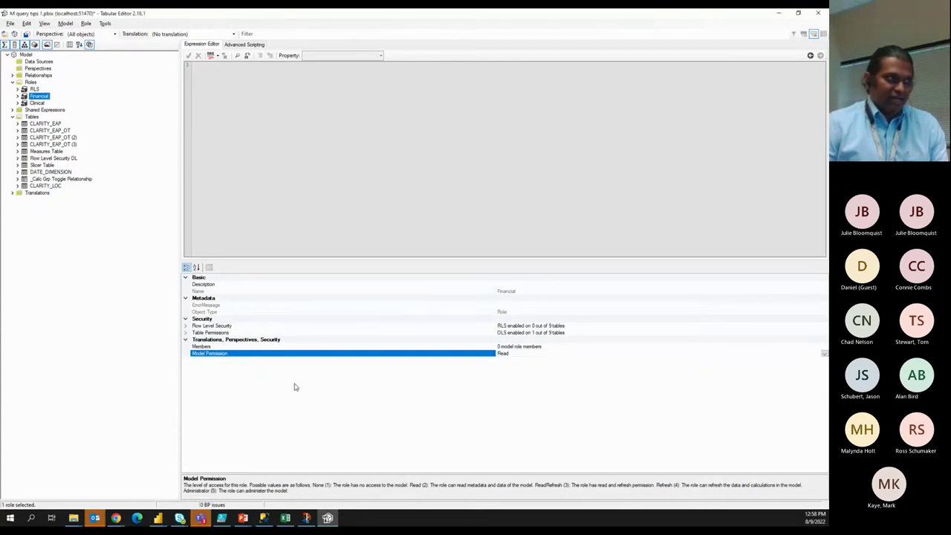
Under Financial's Table Permissions, set CLARITY_EAP_OT to None after briefly choosing Read.
left_click(185, 333)
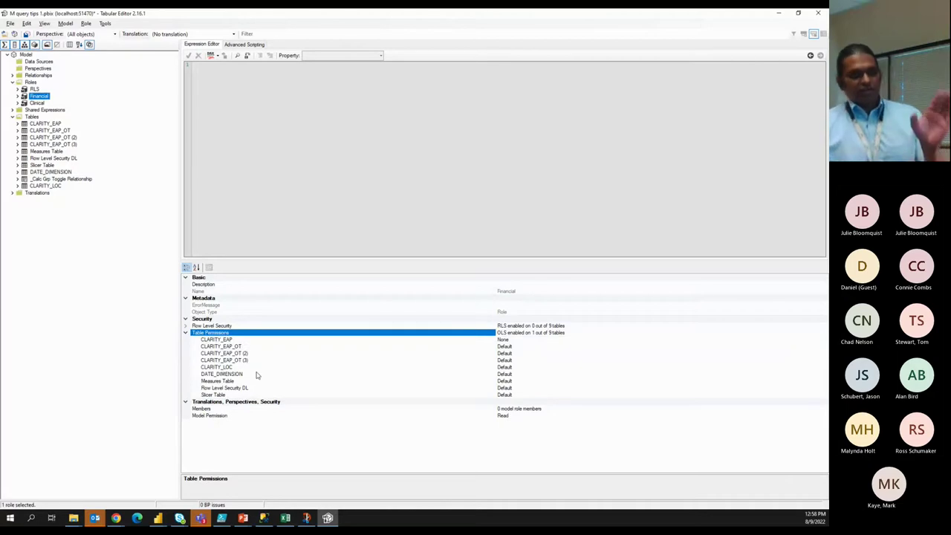
left_click(547, 347)
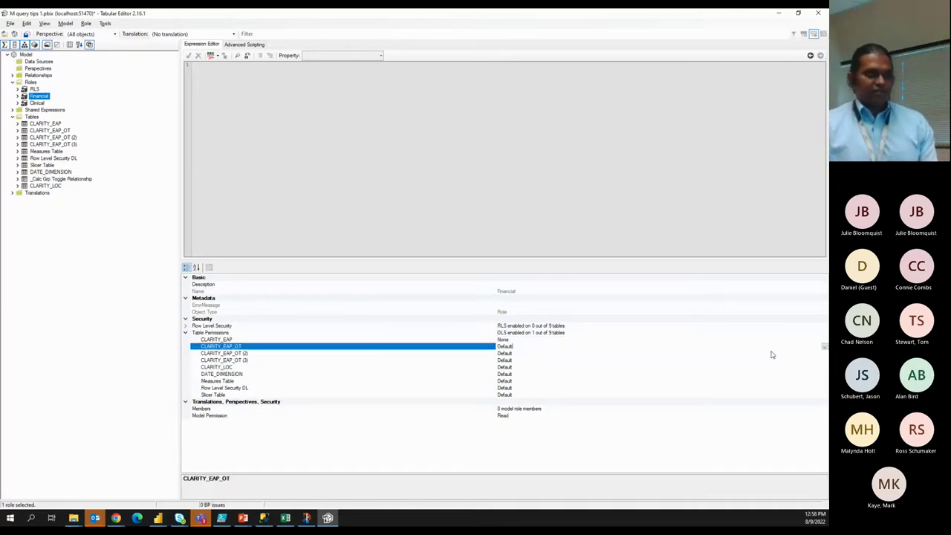
left_click(825, 346)
left_click(569, 367)
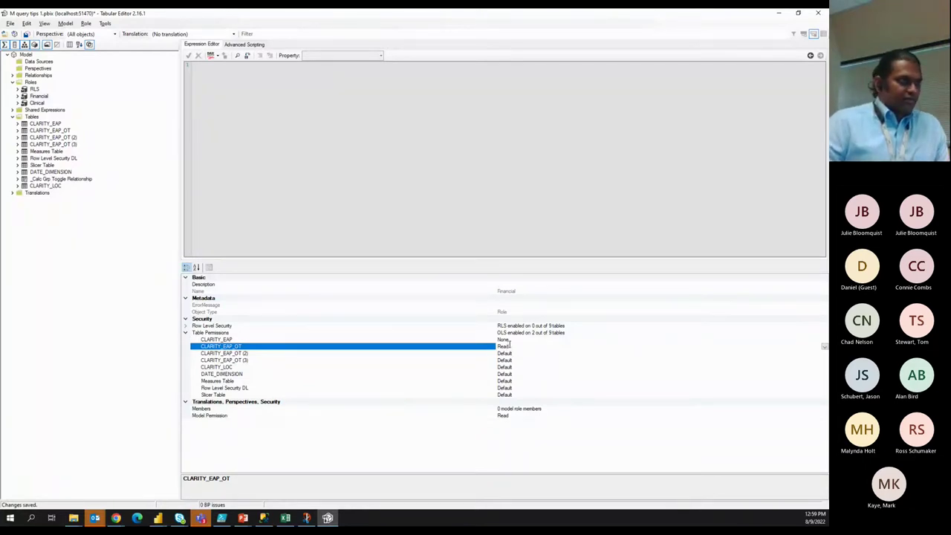
left_click(824, 347)
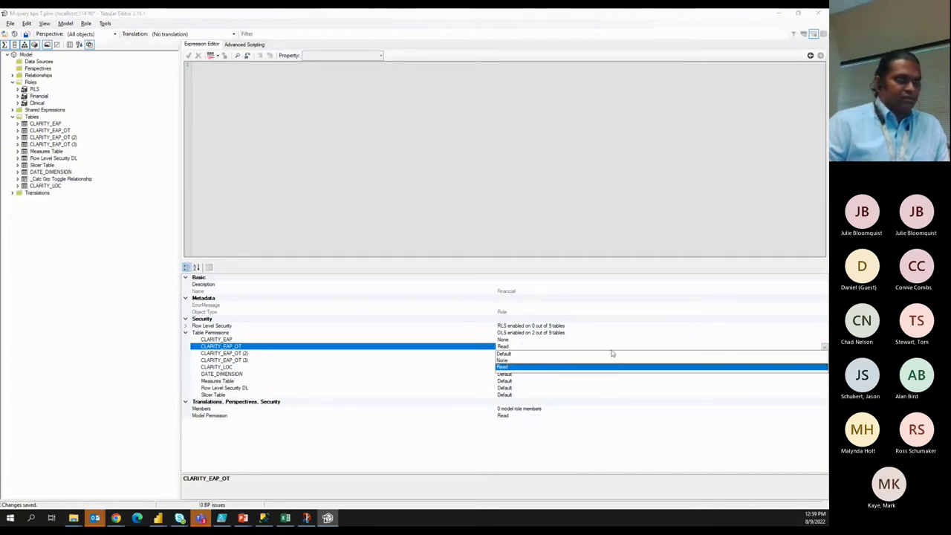
left_click(505, 360)
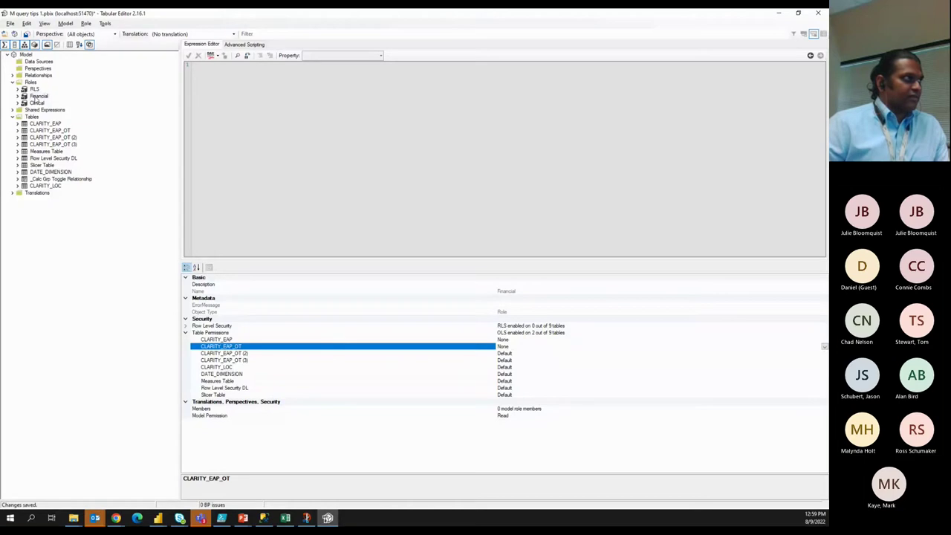
Give the Clinical role Read permission on CLARITY_EAP_OT under Table Permissions.
left_click(37, 102)
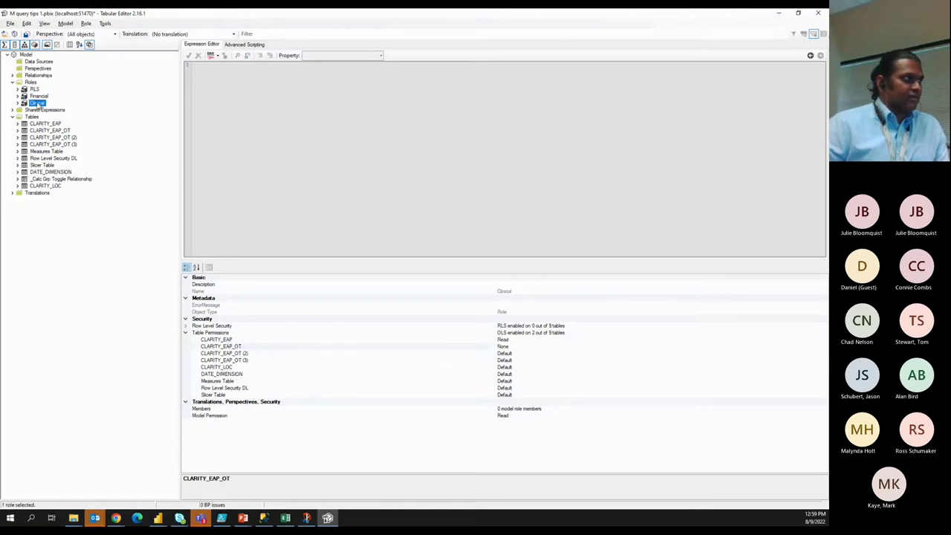
left_click(519, 346)
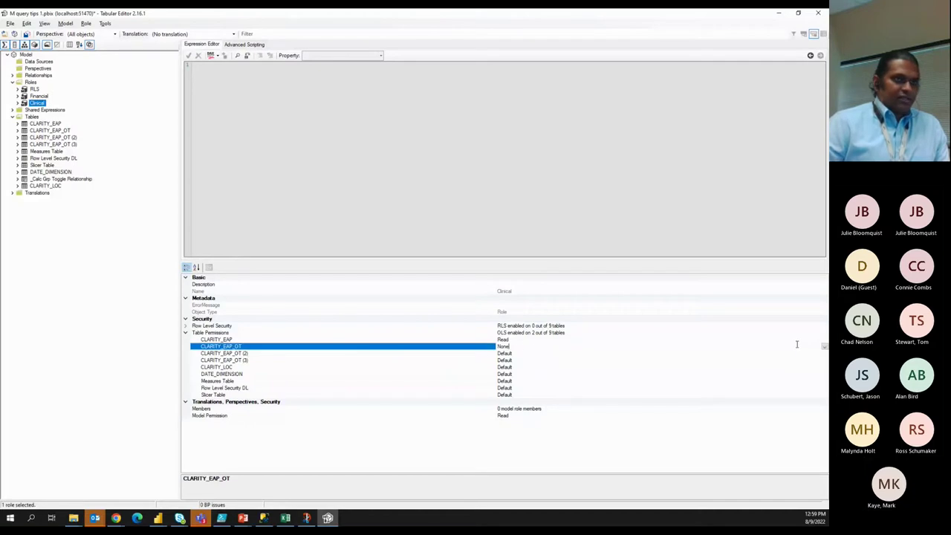
left_click(823, 350)
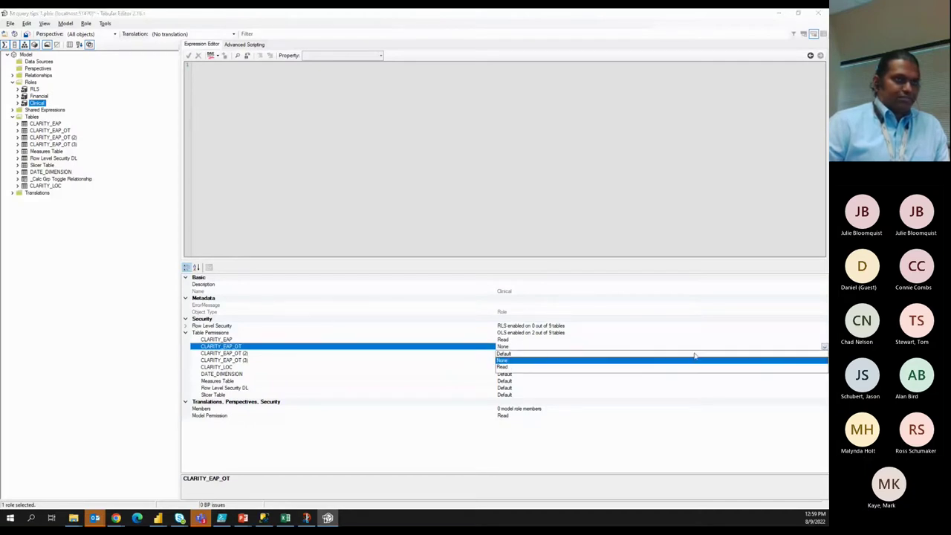
left_click(504, 367)
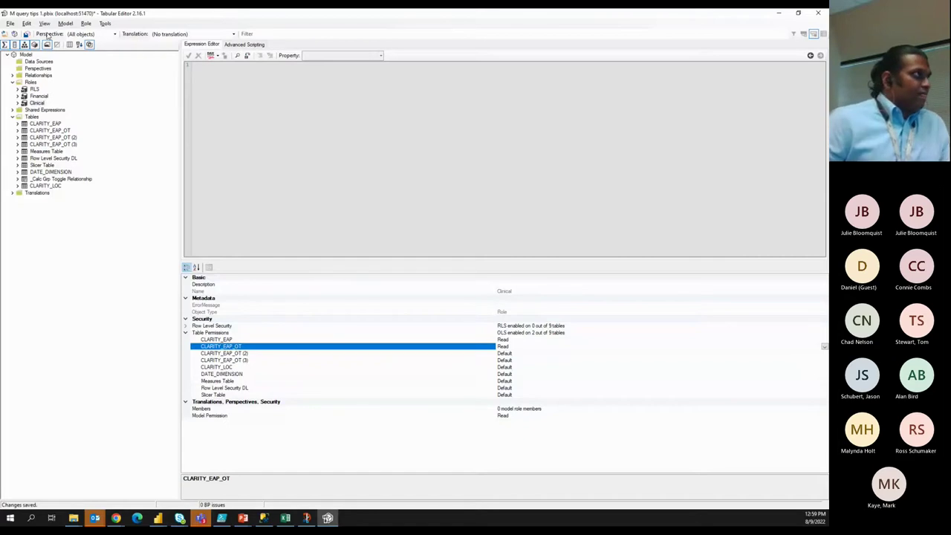
Save the model with File > Save and bring up the Power BI windows.
left_click(11, 23)
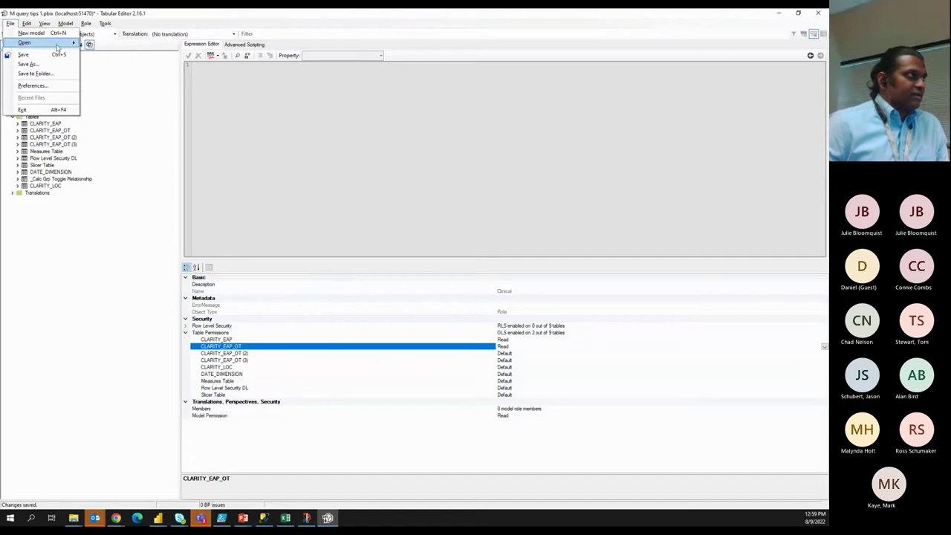
left_click(44, 57)
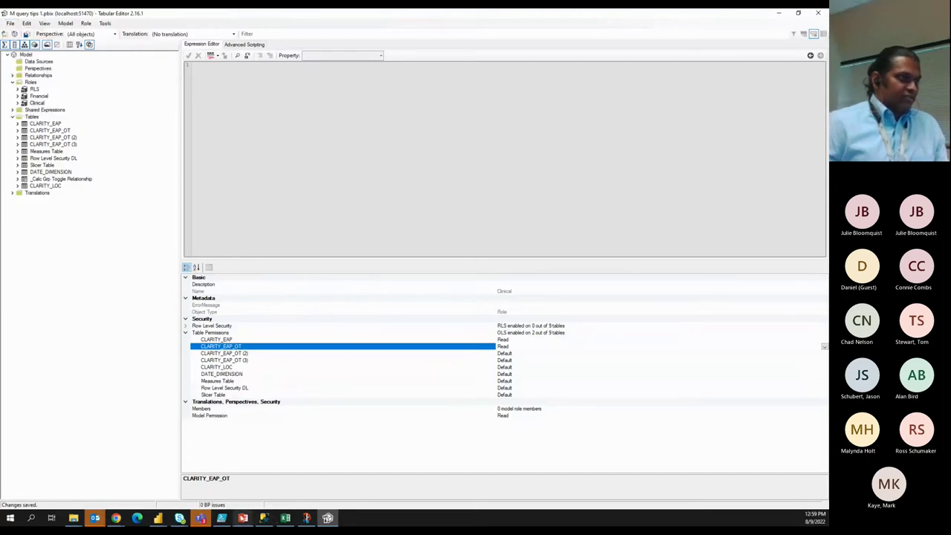
left_click(159, 518)
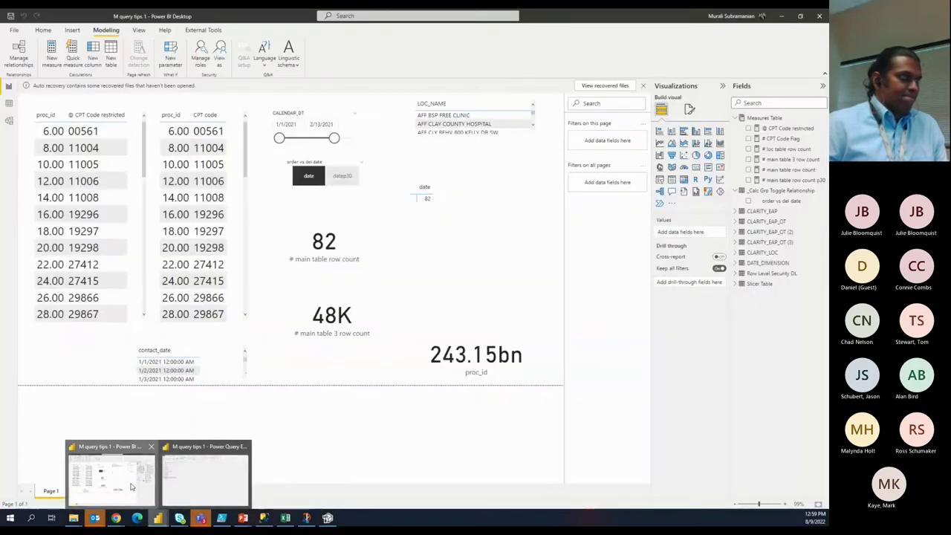
In the Power BI report, use View as to preview the page as the Clinical role.
left_click(130, 485)
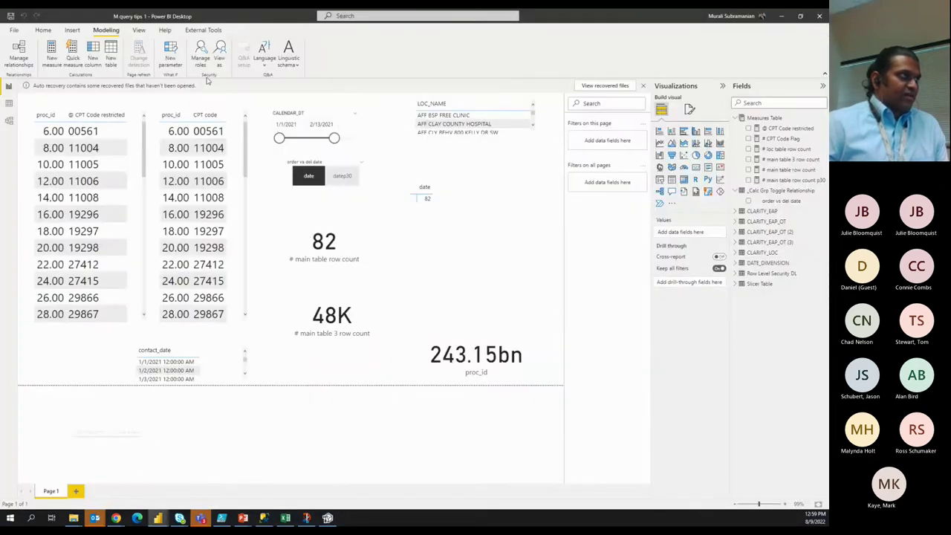
left_click(219, 56)
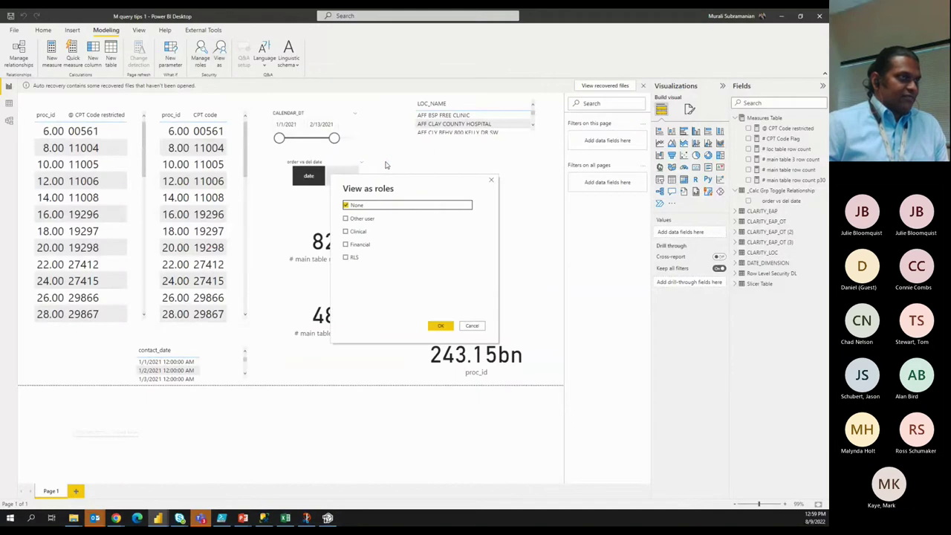
left_click(345, 232)
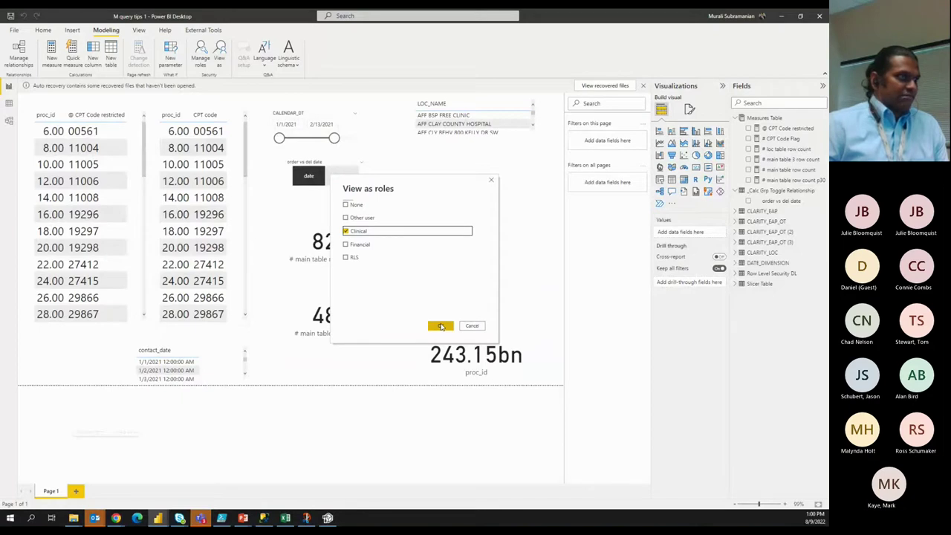
left_click(441, 326)
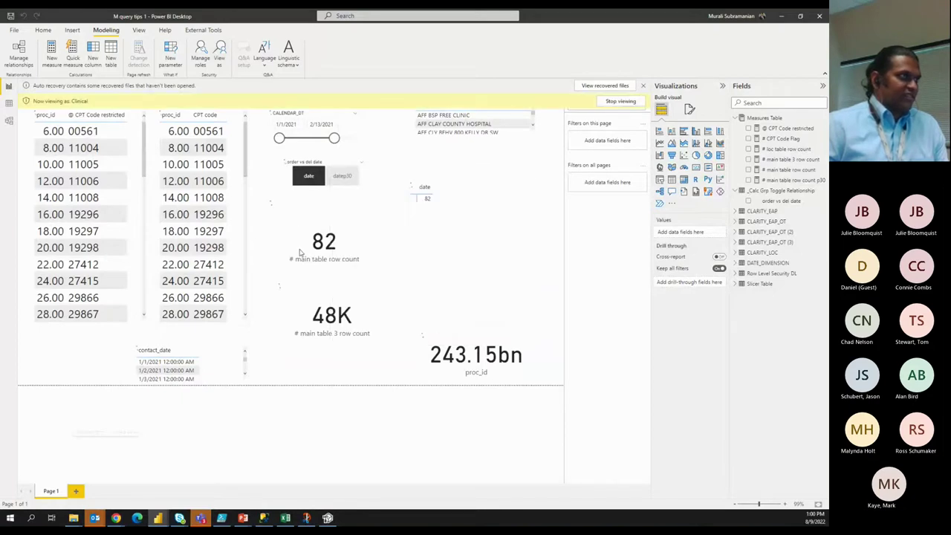
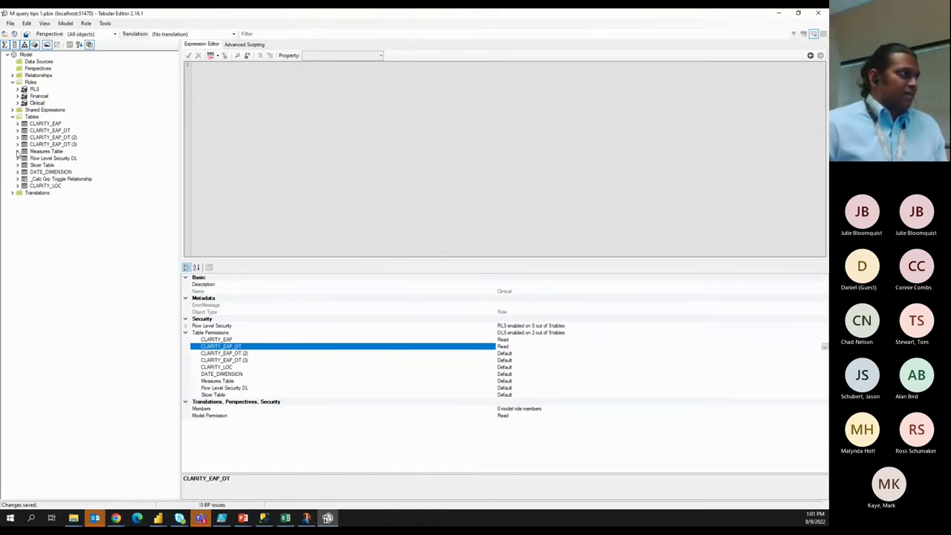
Inspect object-level security for CLARITY_EAP's PROC_ID, SELF_INS_C and cpt_code columns: Clinical, Financial, RLS all Default.
left_click(17, 124)
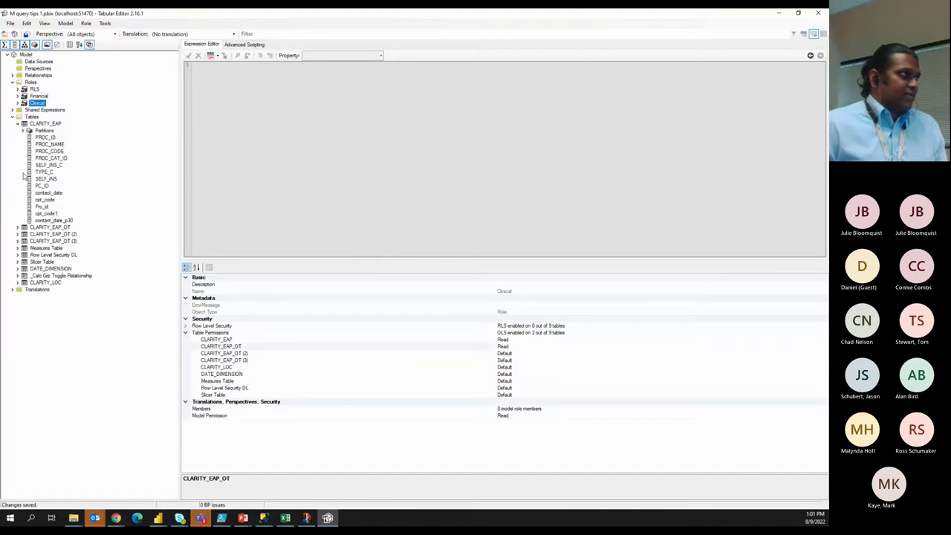
left_click(45, 138)
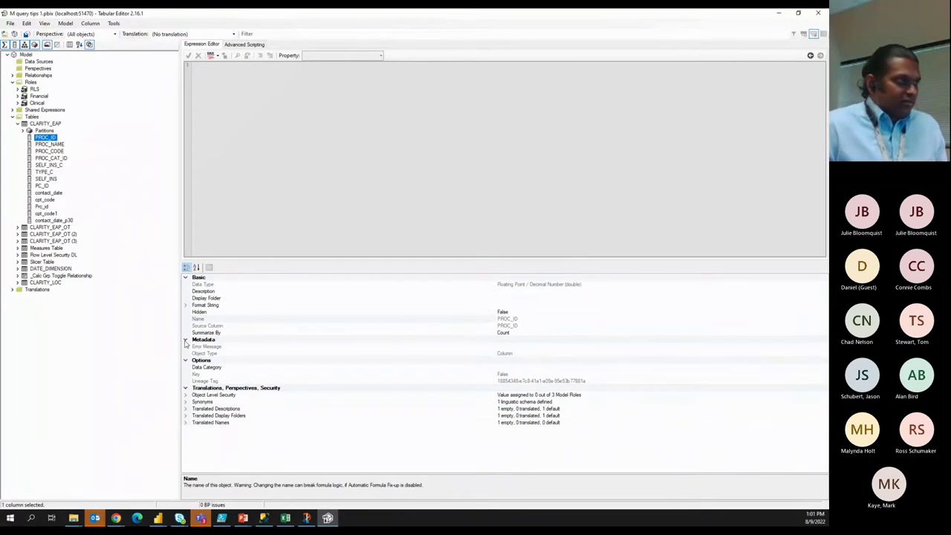
left_click(186, 395)
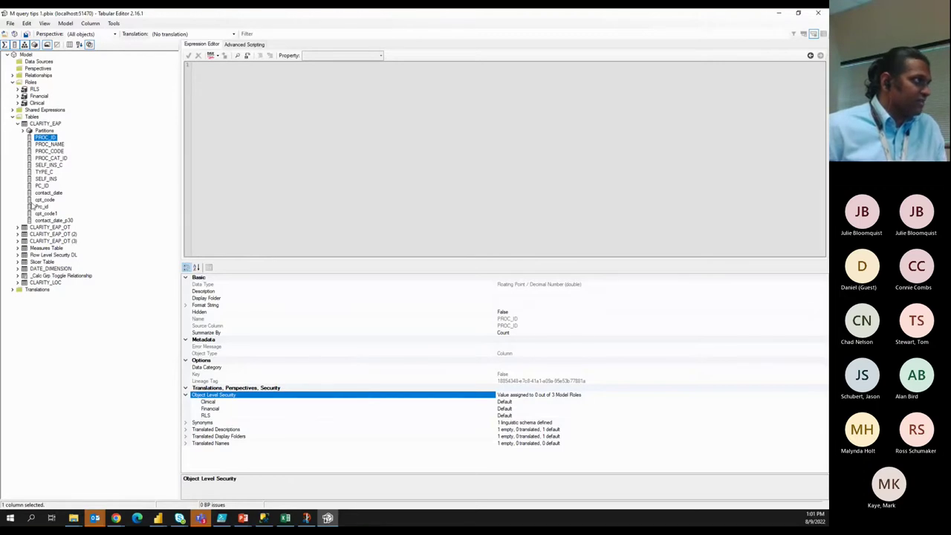
left_click(54, 165)
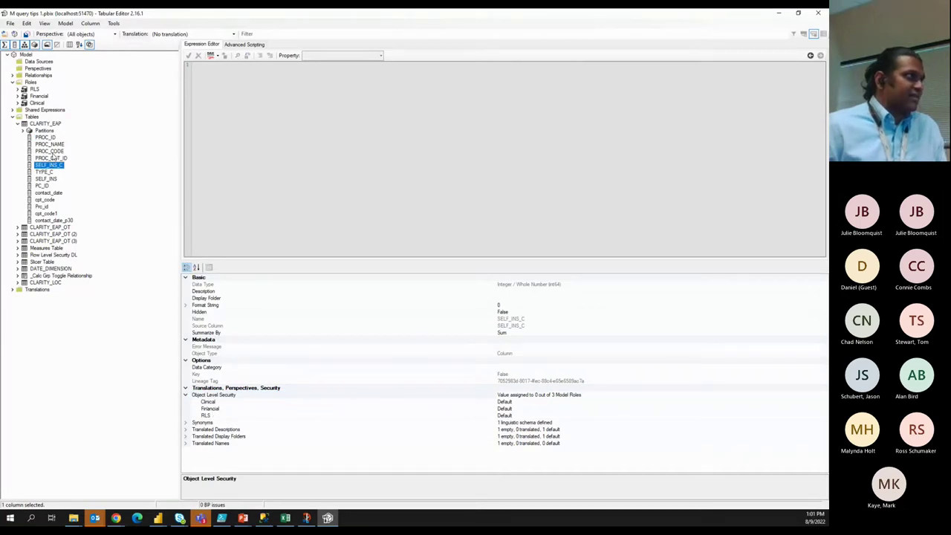
left_click(46, 200)
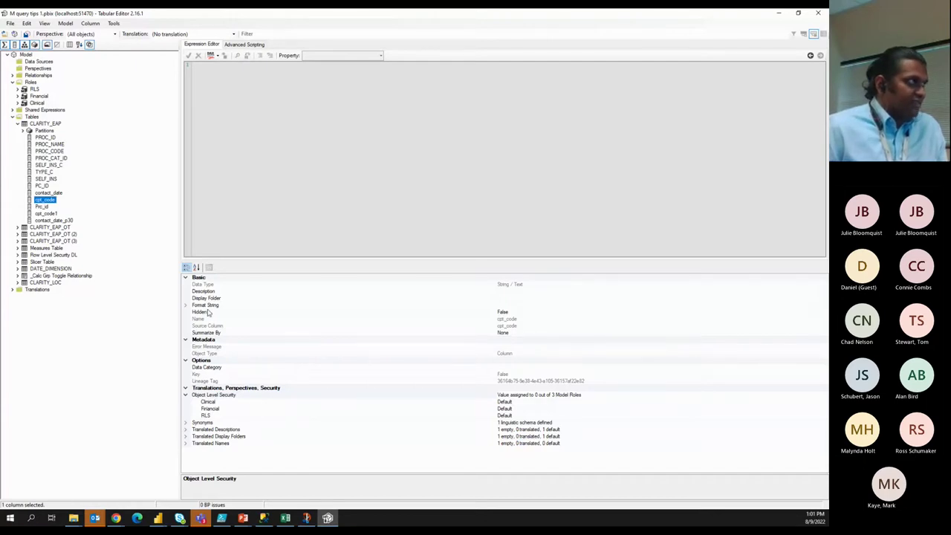
left_click(17, 124)
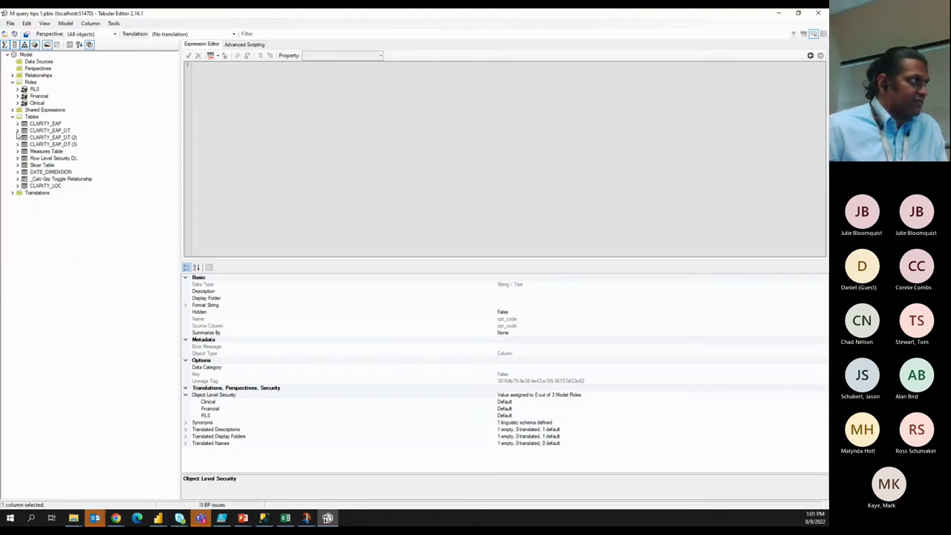
left_click(17, 131)
Set the Clinical role's object-level security on CLARITY_EAP_OT cpt_code to None and save the model.
left_click(43, 159)
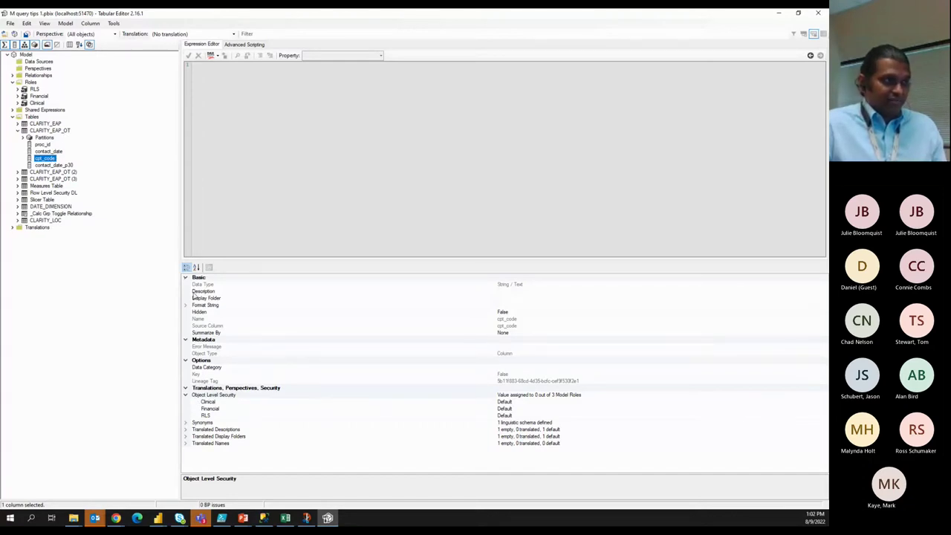
left_click(531, 402)
left_click(824, 401)
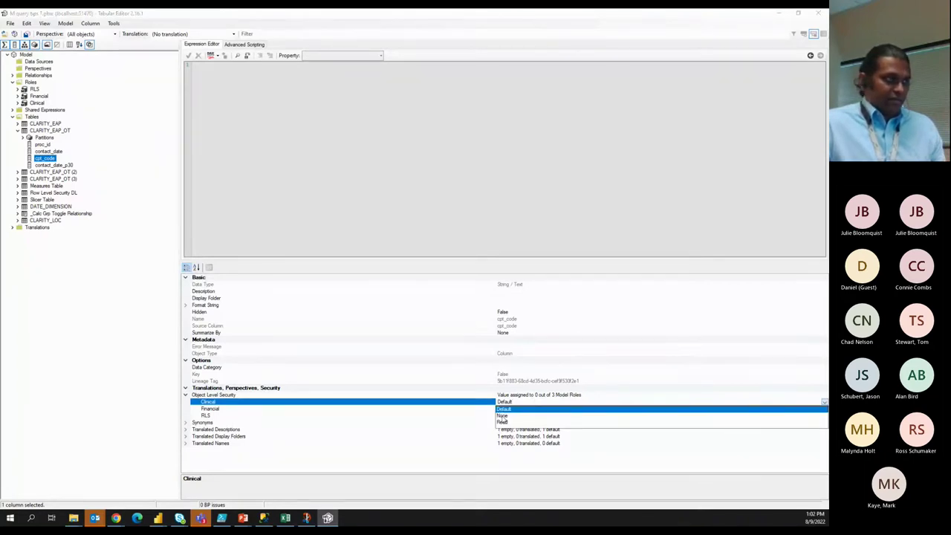
left_click(558, 431)
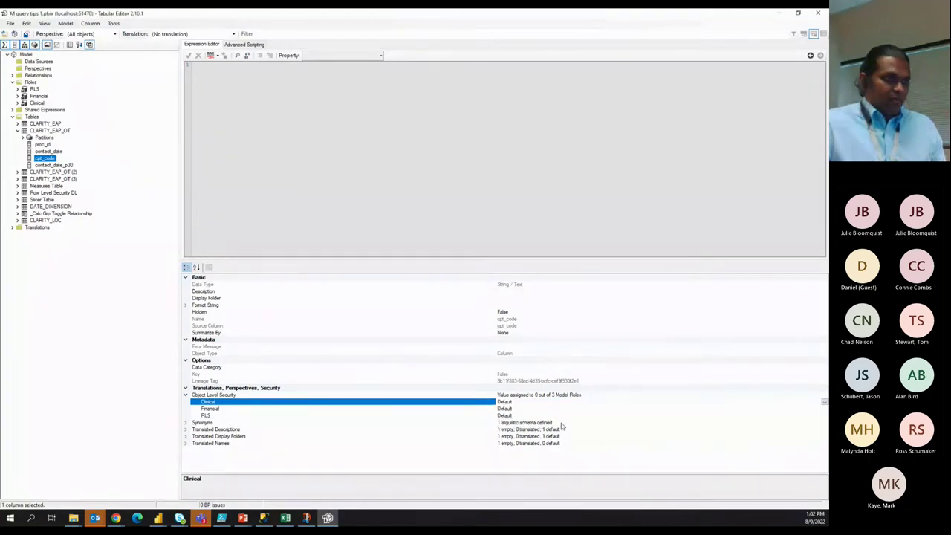
left_click(824, 401)
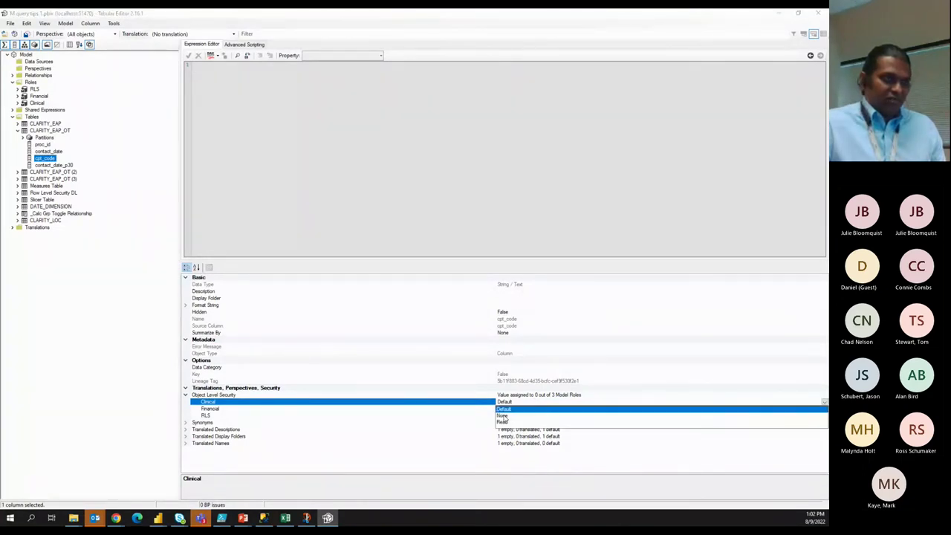
left_click(539, 497)
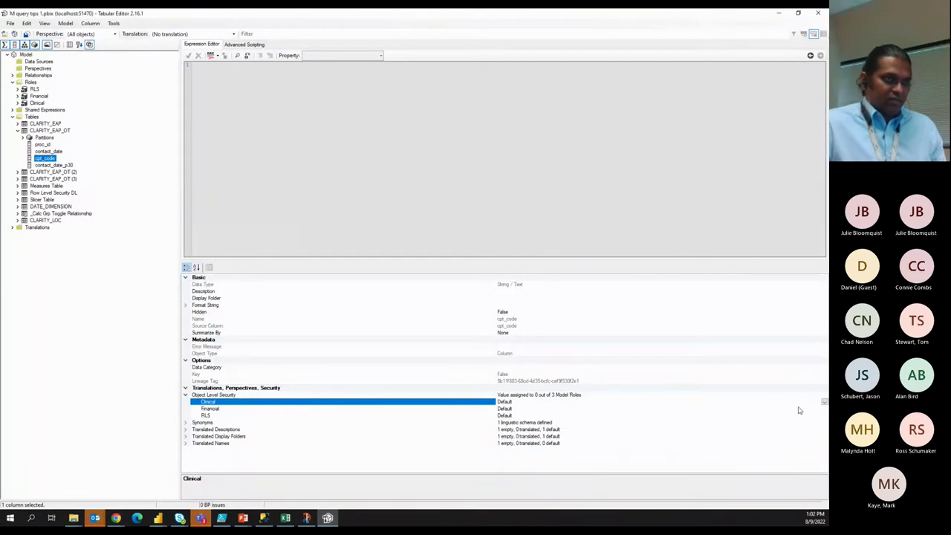
left_click(823, 401)
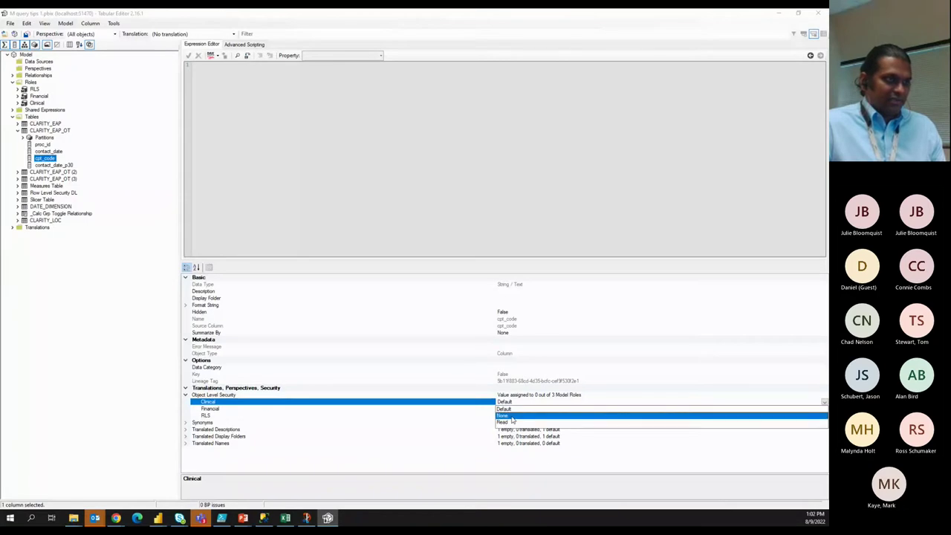
left_click(512, 416)
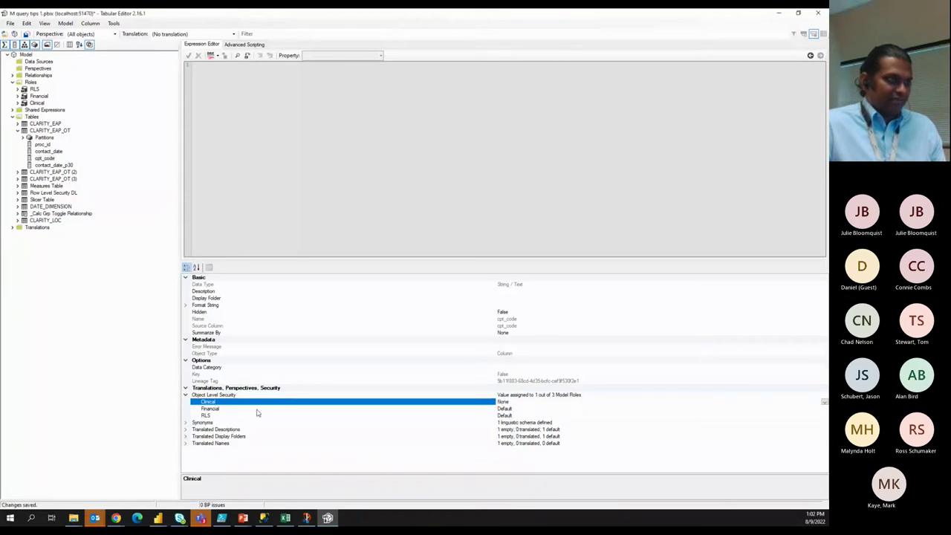
left_click(10, 23)
left_click(24, 55)
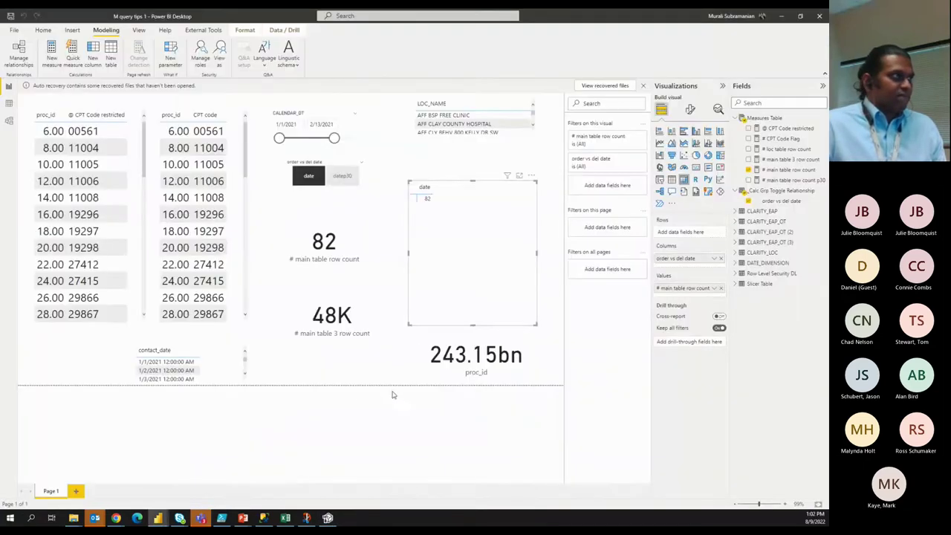
left_click(357, 404)
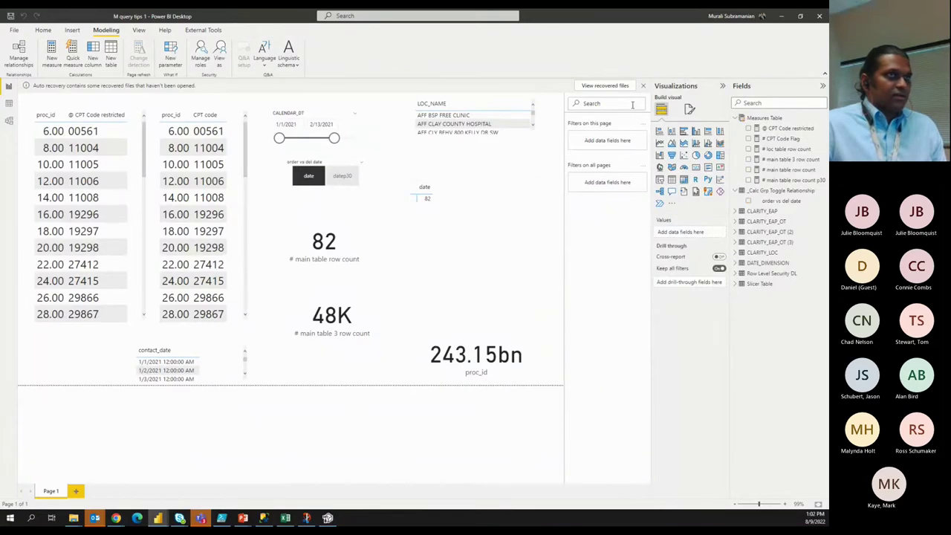
key("alt+Tab")
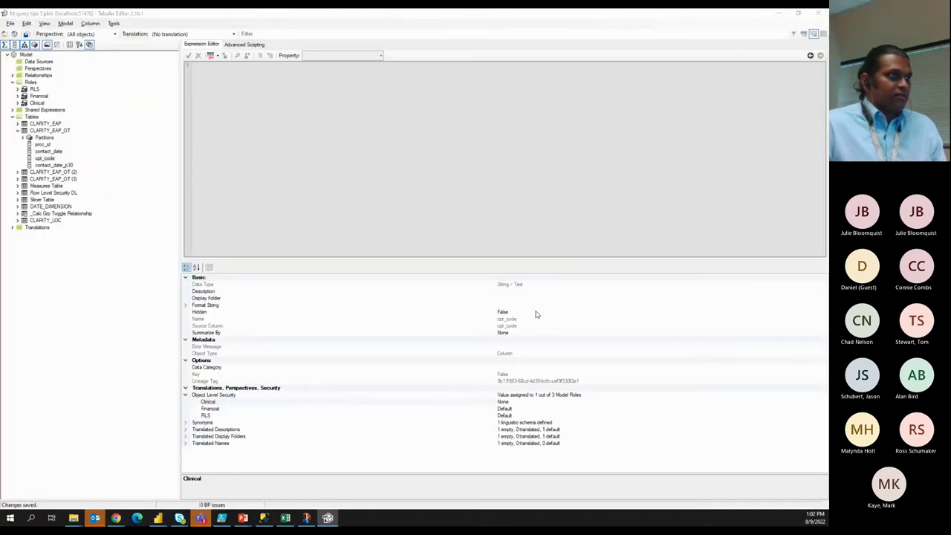
key("alt+Tab")
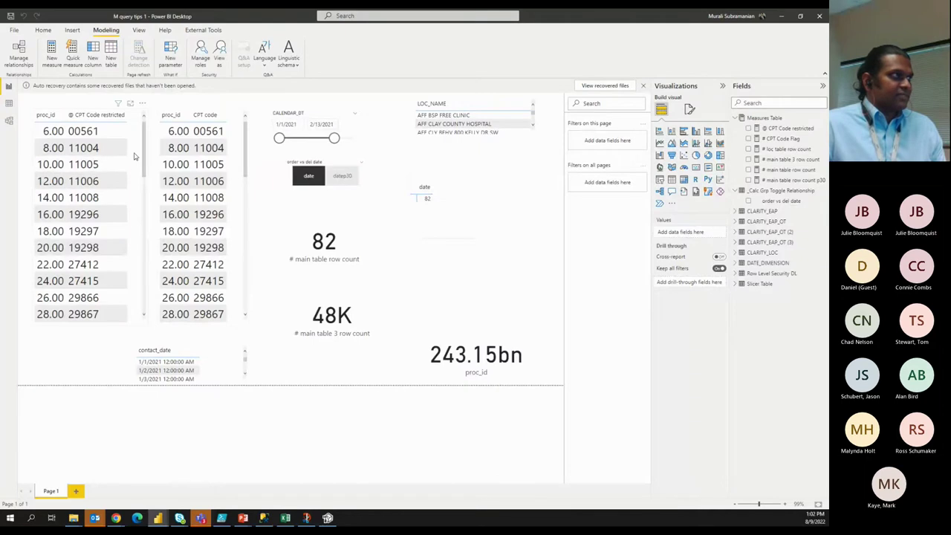
left_click(134, 156)
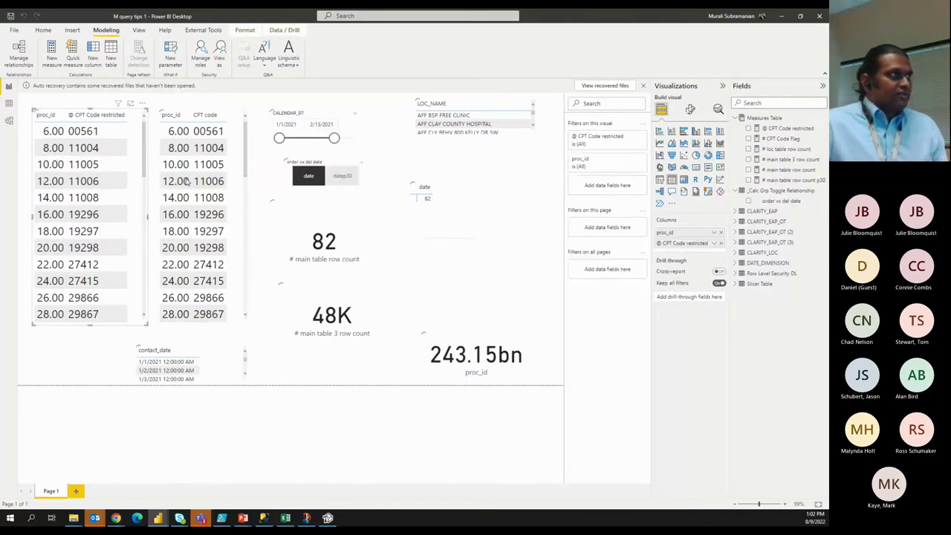
left_click(773, 130)
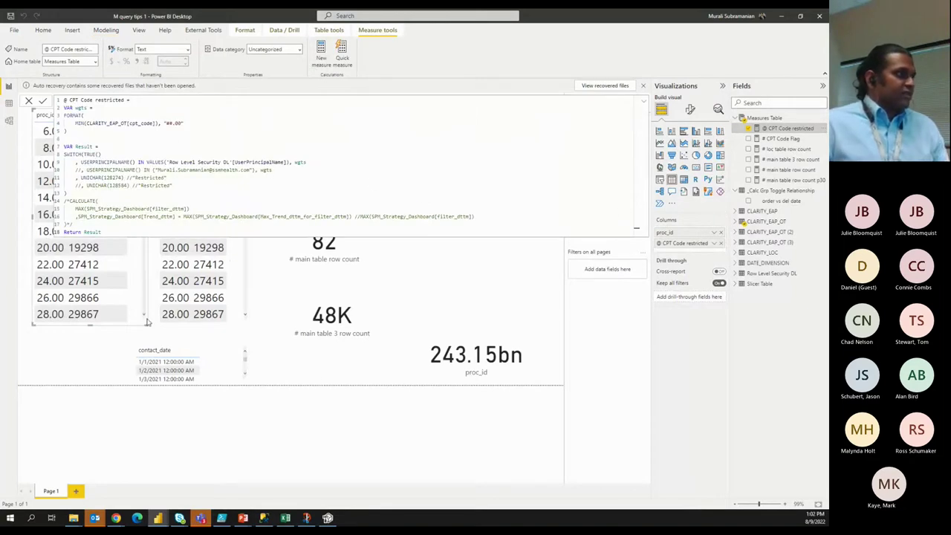
left_click(117, 401)
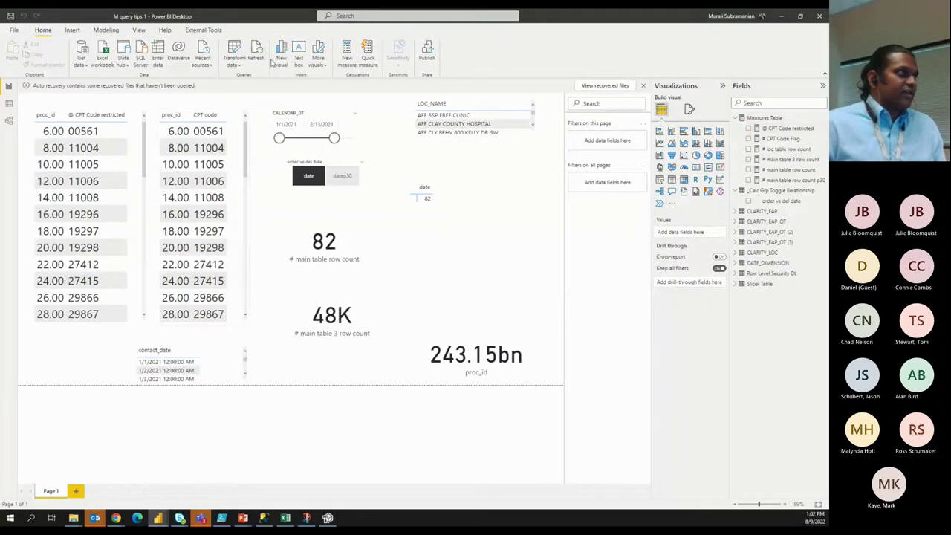
left_click(106, 30)
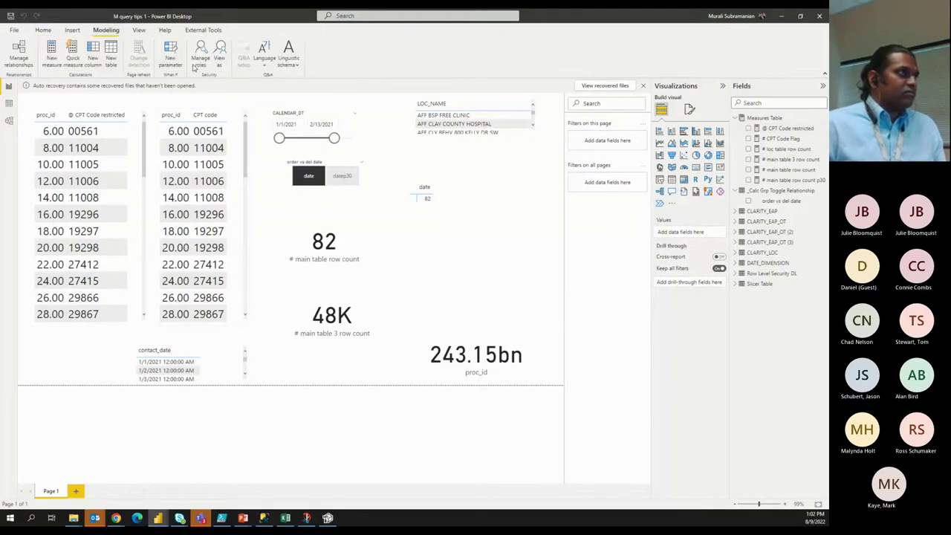
left_click(218, 63)
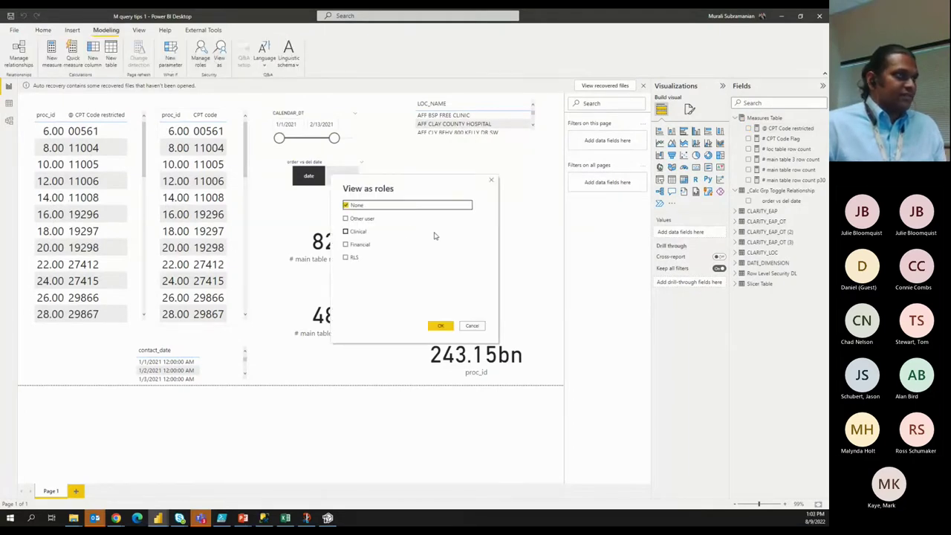
View the report as Clinical and check the CPT Code restricted table's field error details.
left_click(345, 231)
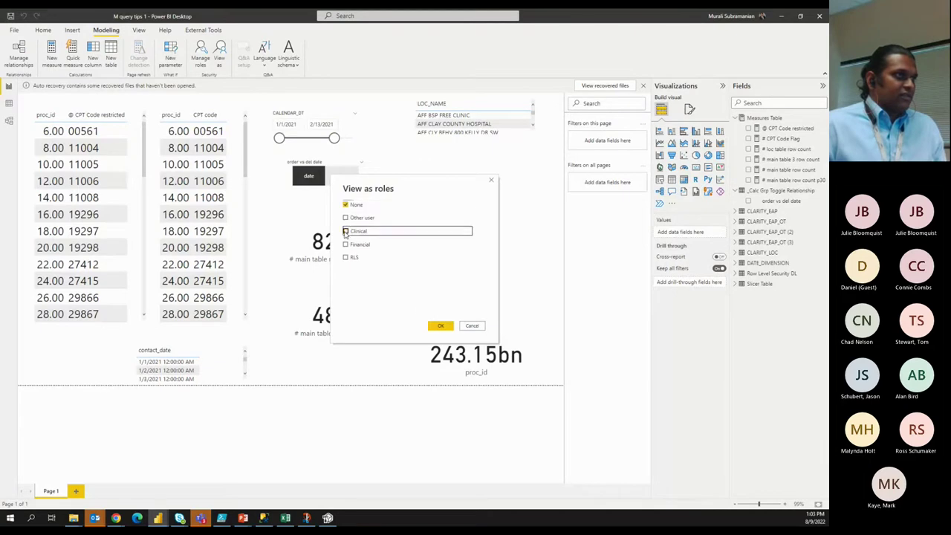
left_click(444, 327)
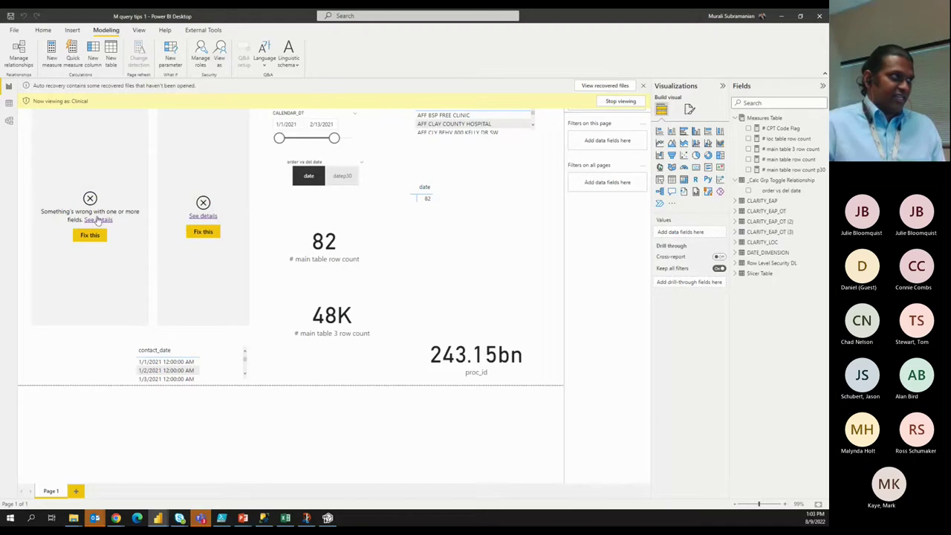
left_click(136, 225)
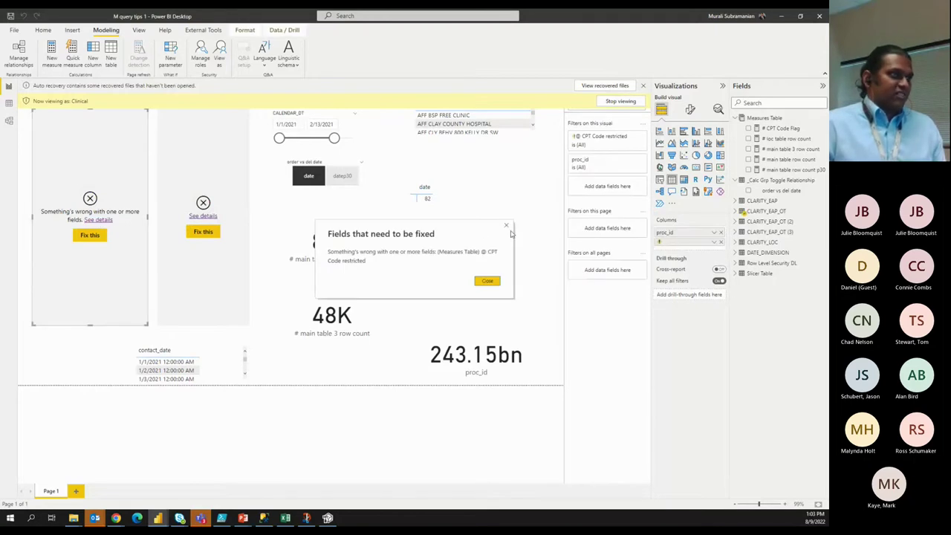
left_click(508, 228)
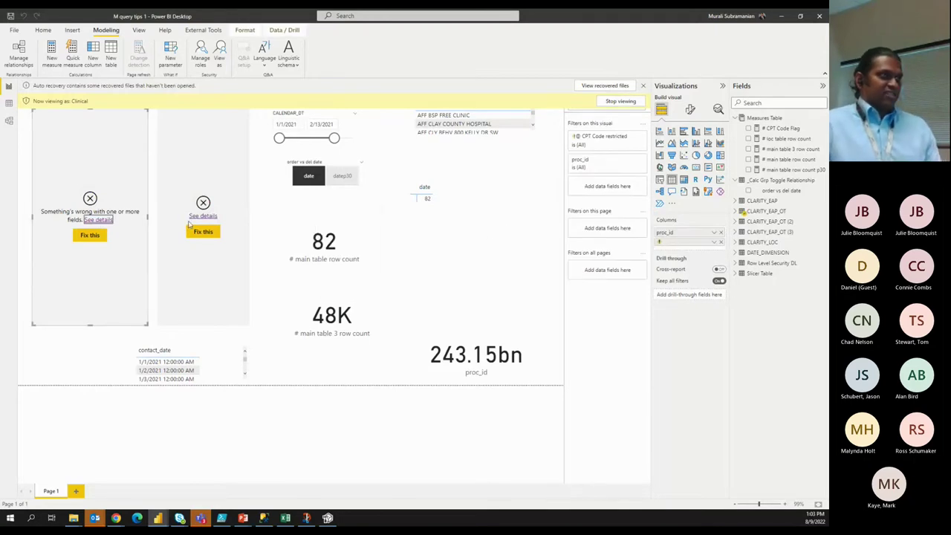
End viewing as Clinical to return the report to its unrestricted view.
left_click(94, 403)
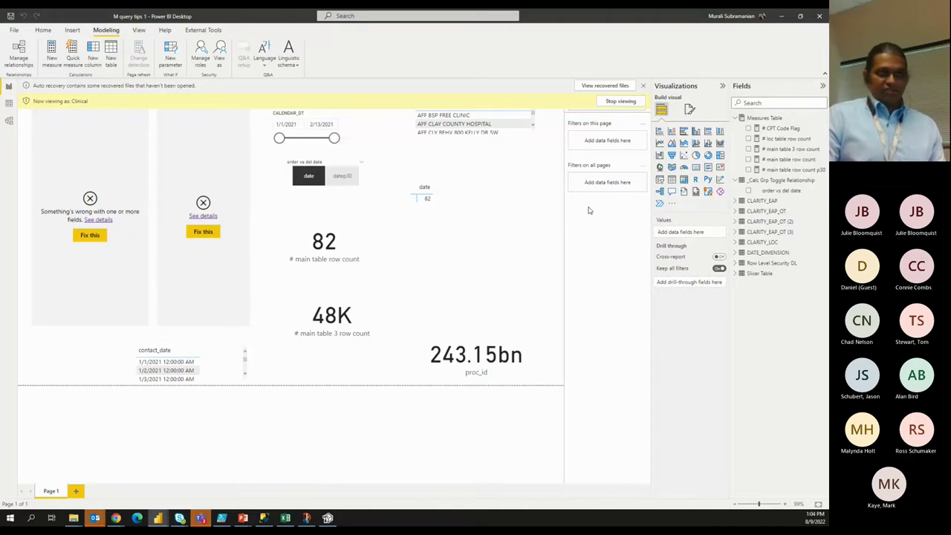
left_click(609, 101)
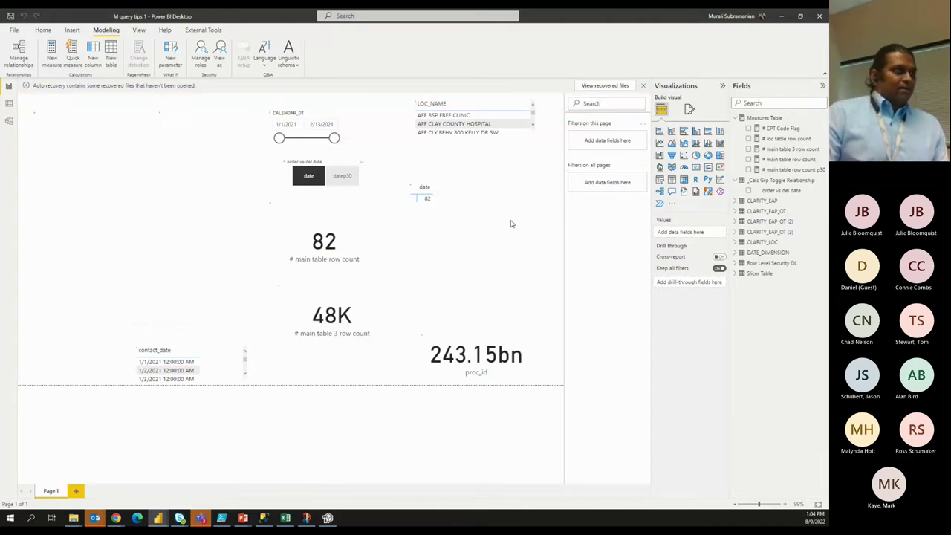